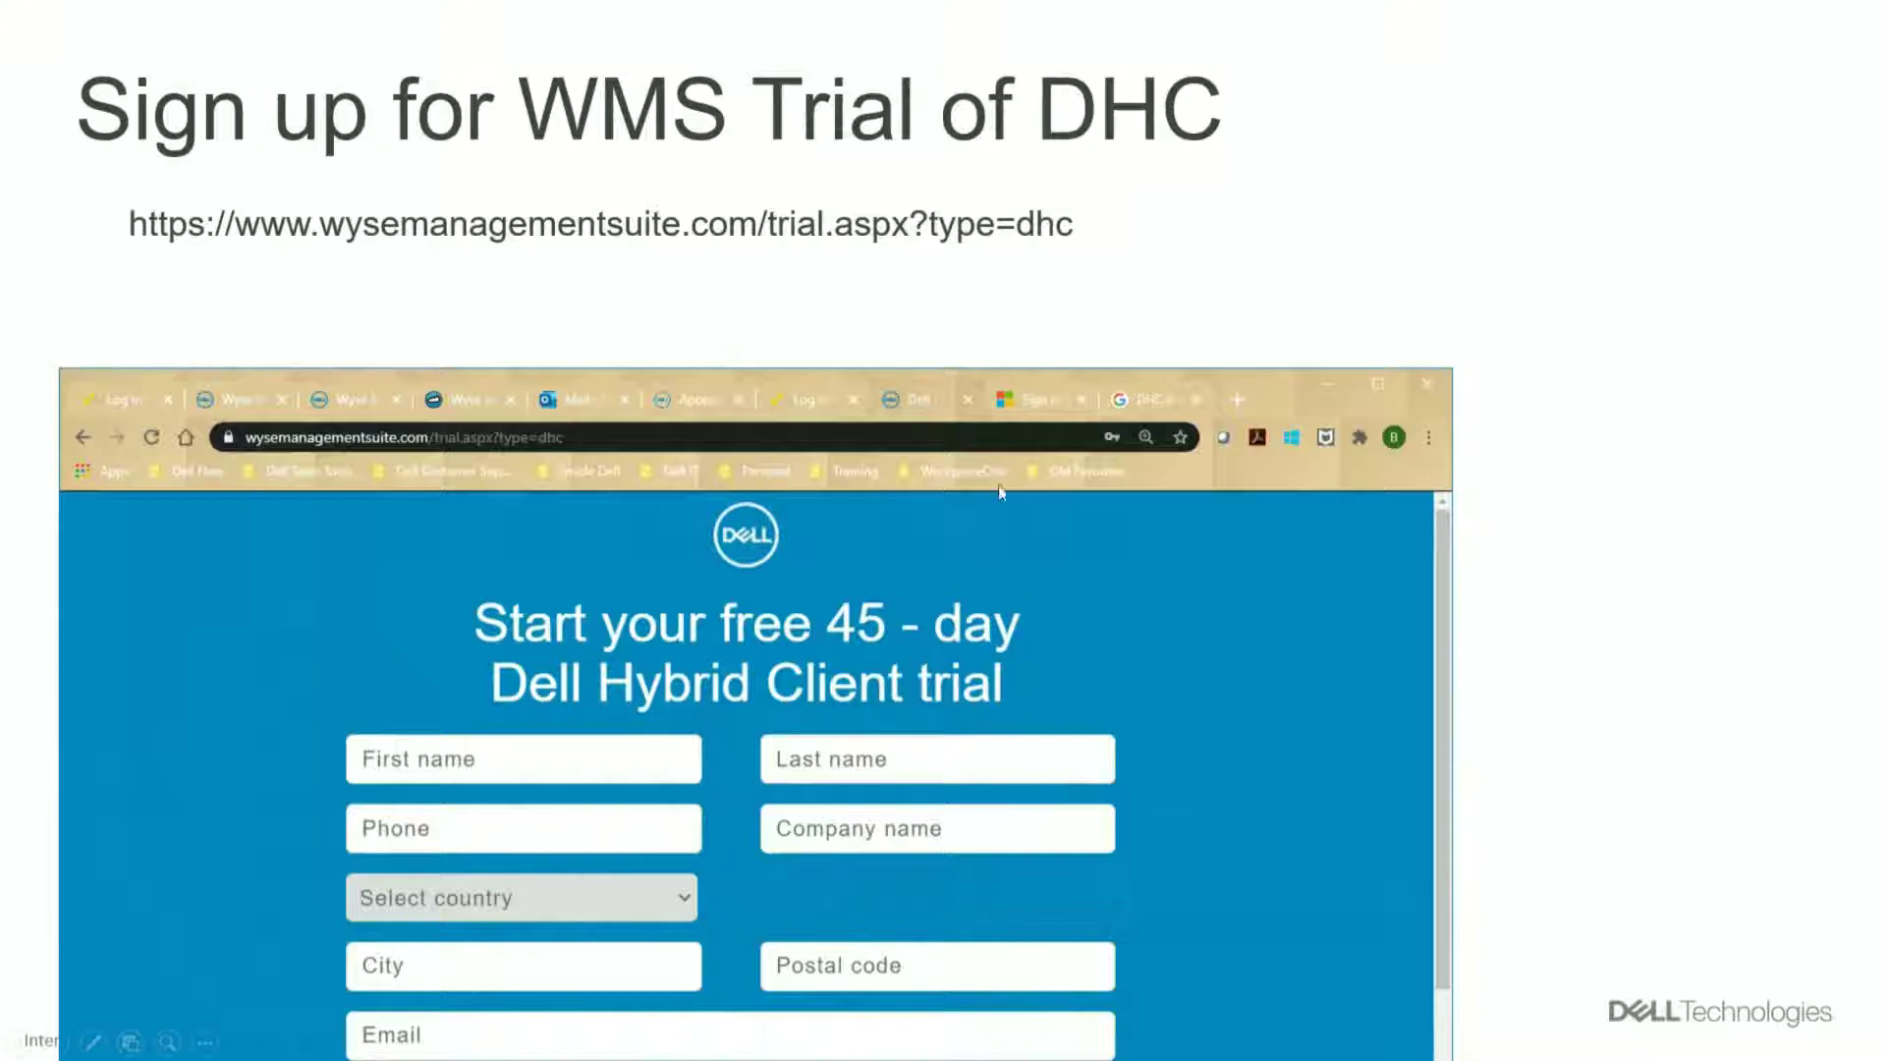
Sign up for the Dell Hybrid Client free trial, then open the US Datacenter console sign-in.
{"action": "left_click", "coordinate": [949, 301]}
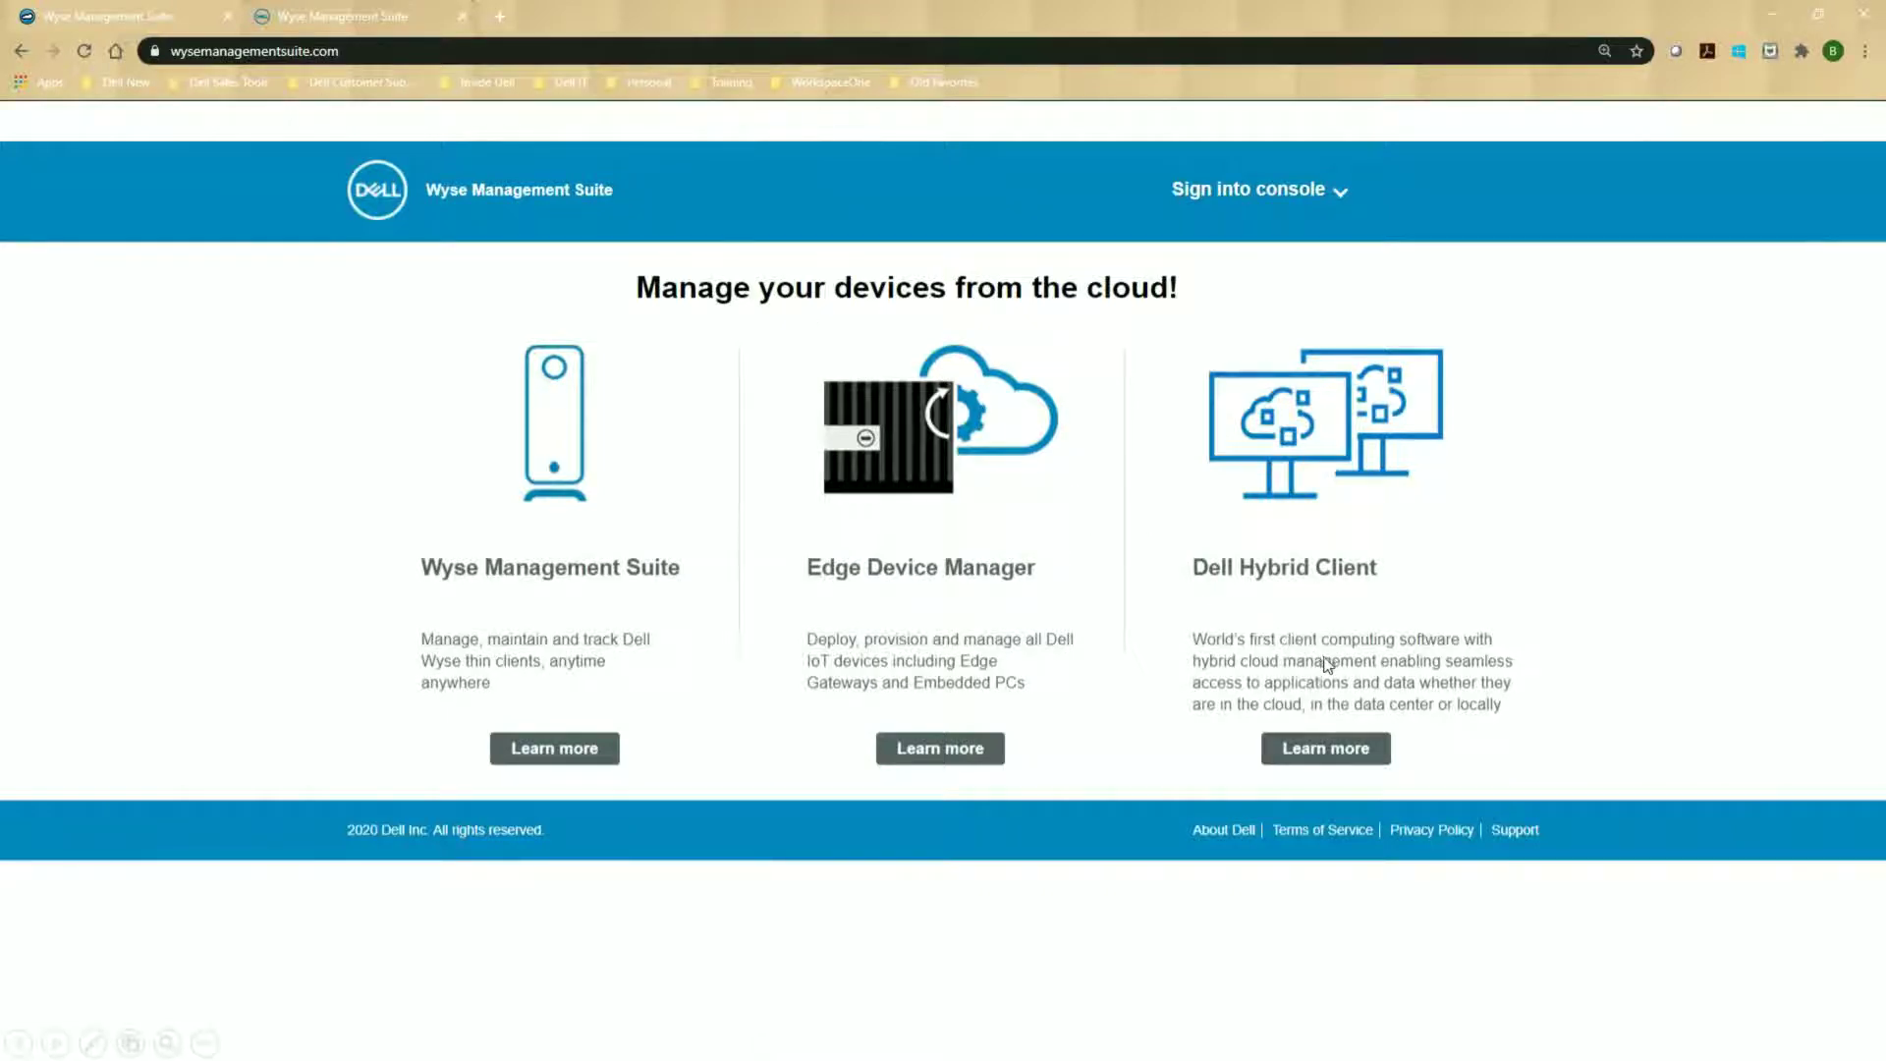
{"action": "left_click", "coordinate": [1349, 749]}
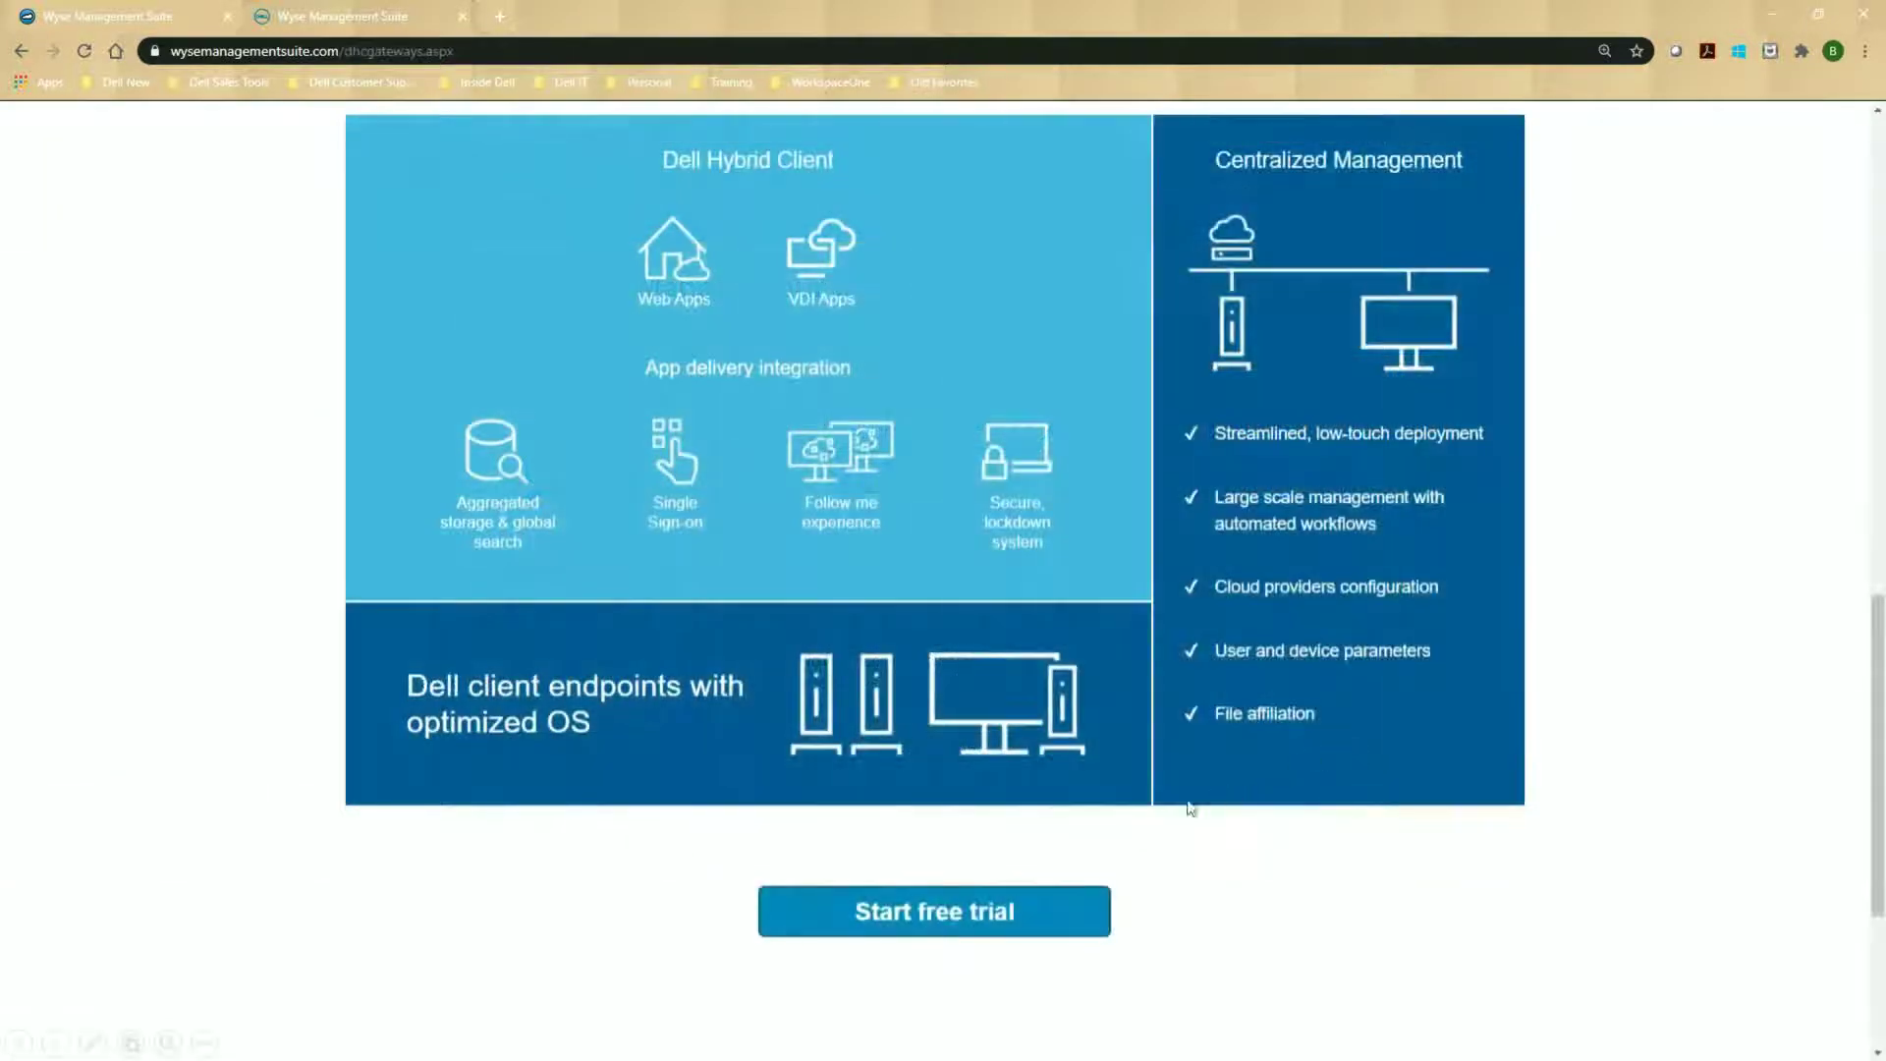
{"action": "left_click", "coordinate": [957, 914]}
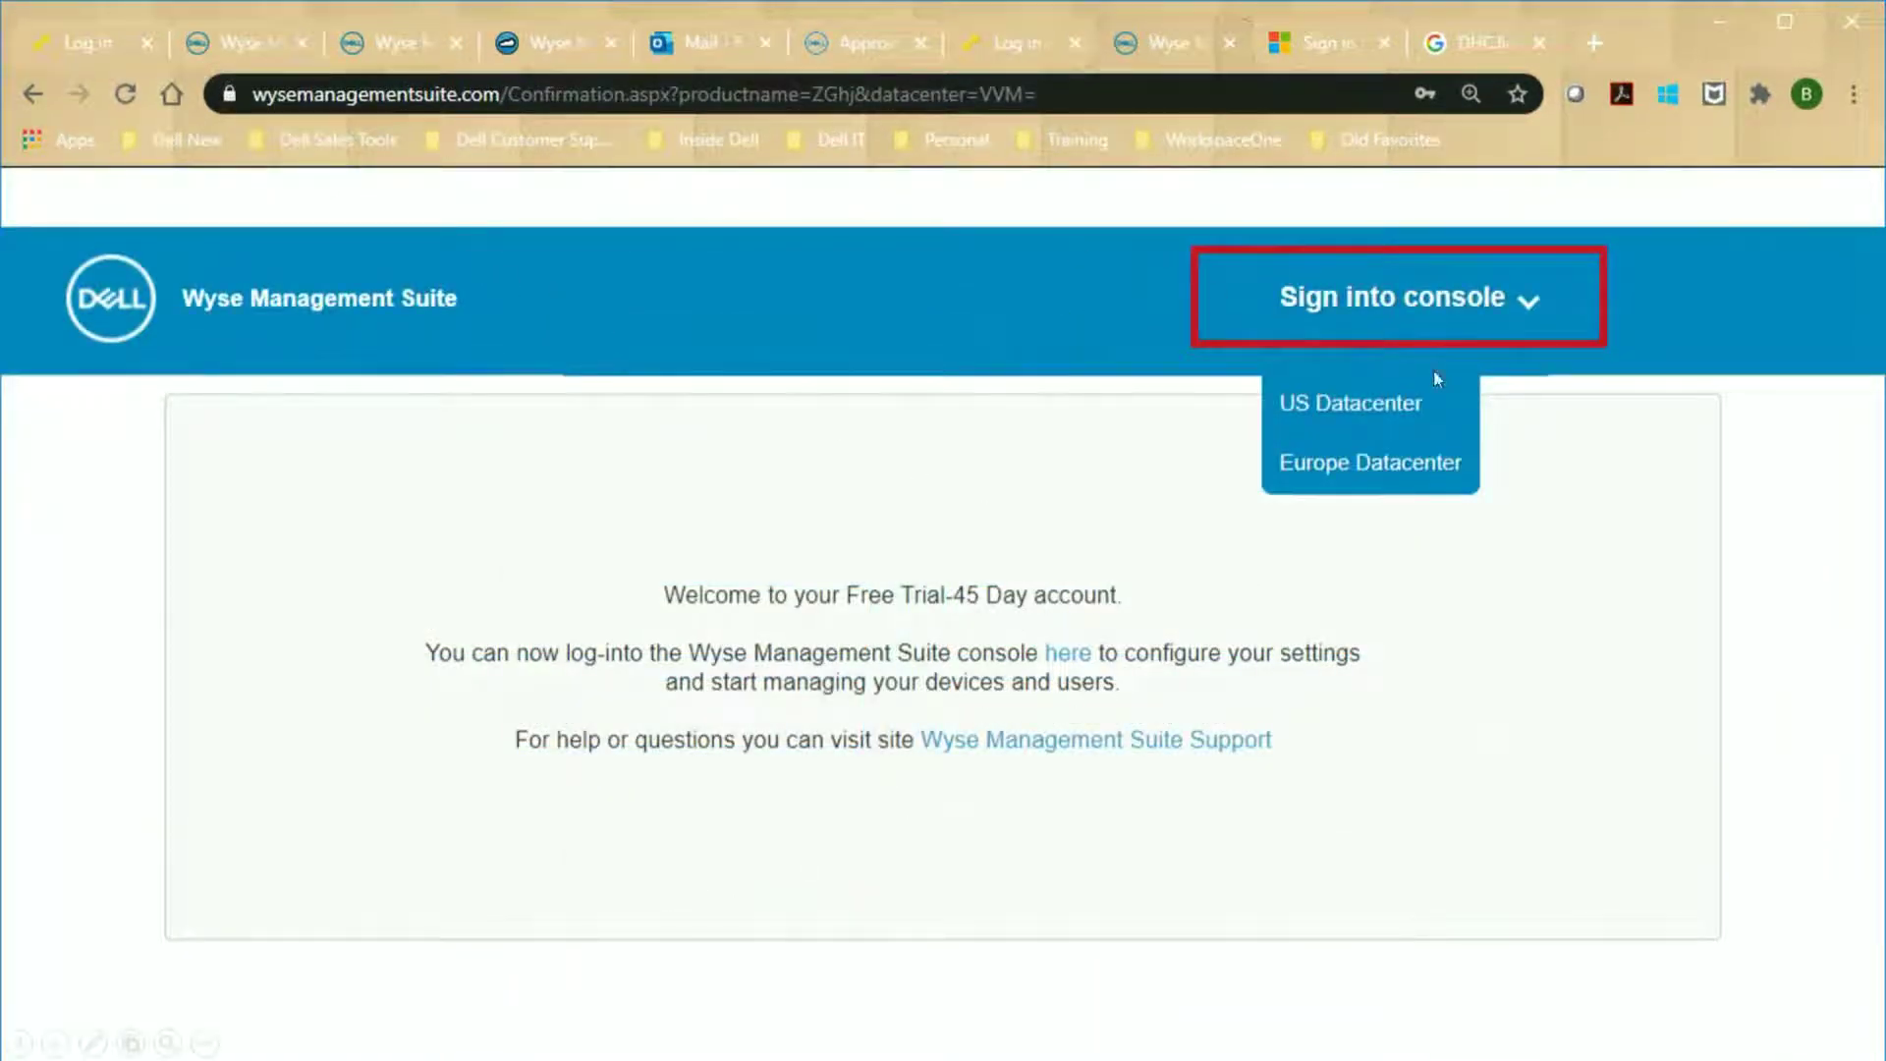
{"action": "left_click", "coordinate": [1422, 406]}
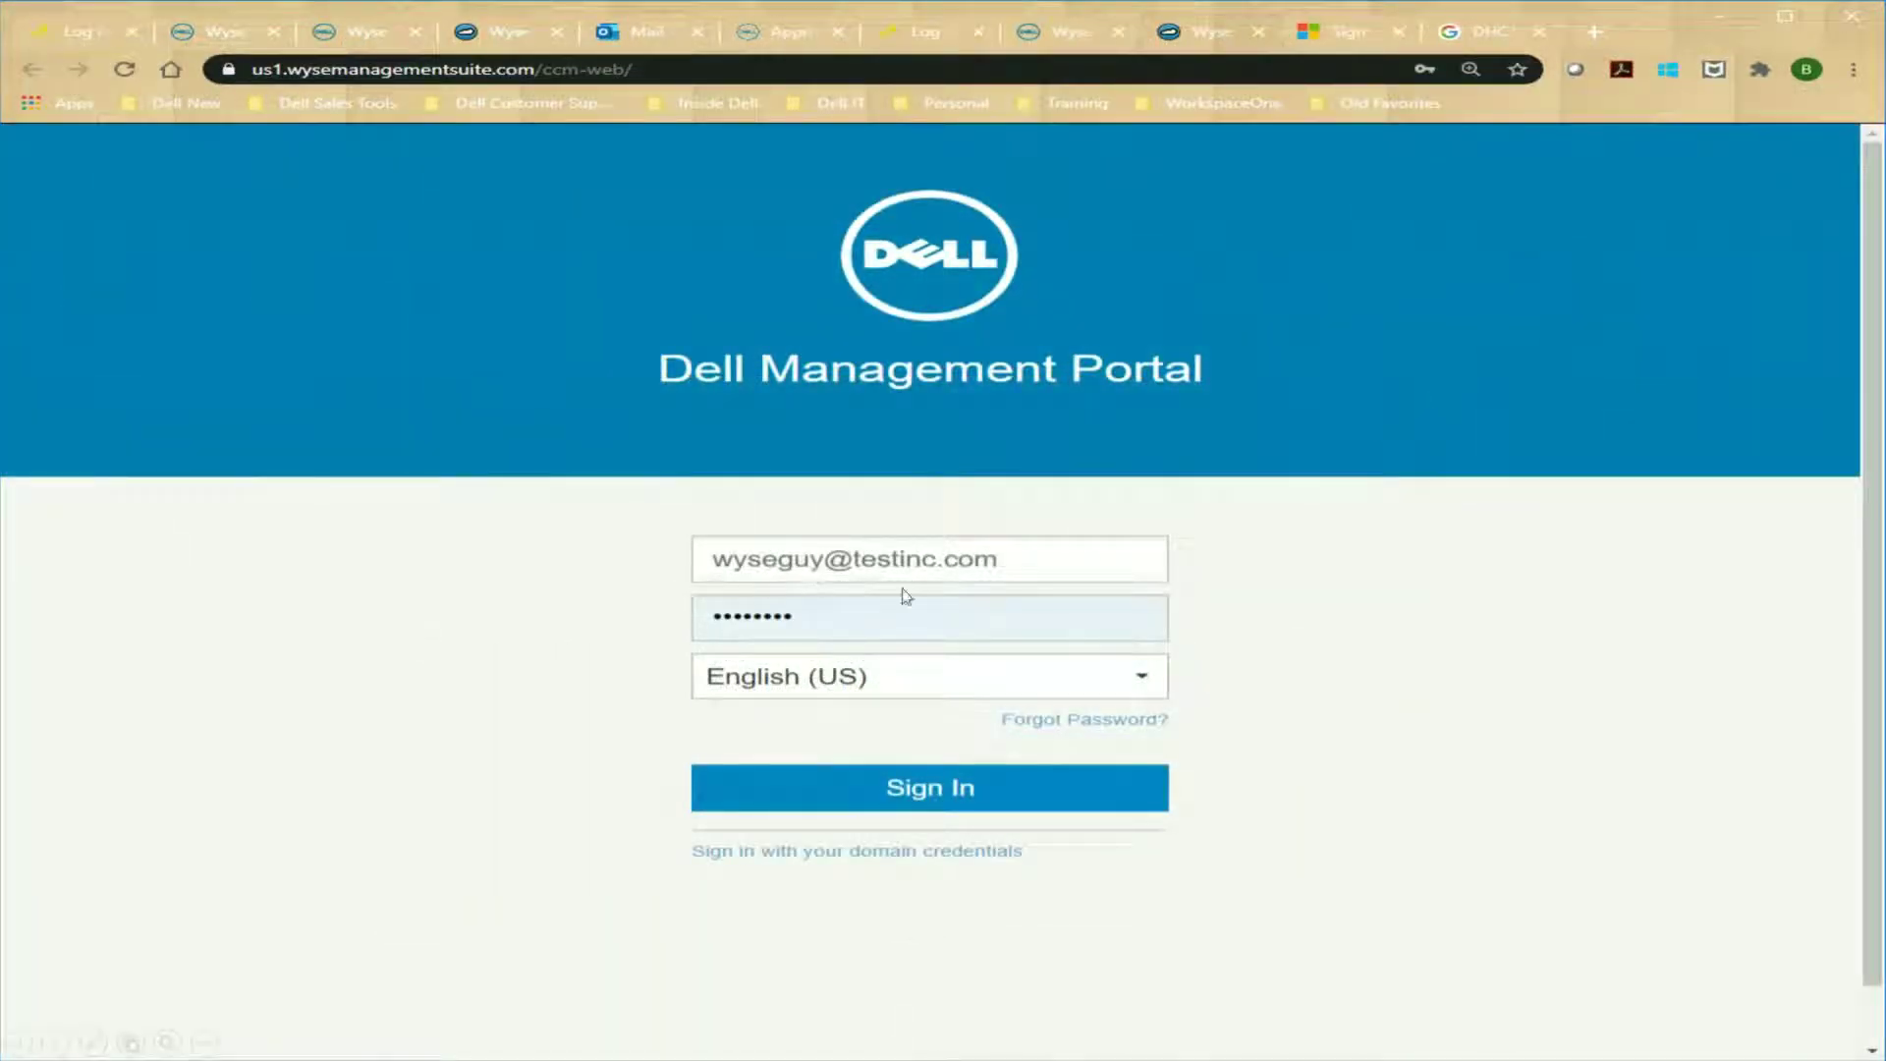
Sign in to the console and view the subscription's Hybrid Client license usage.
{"action": "left_click", "coordinate": [963, 800]}
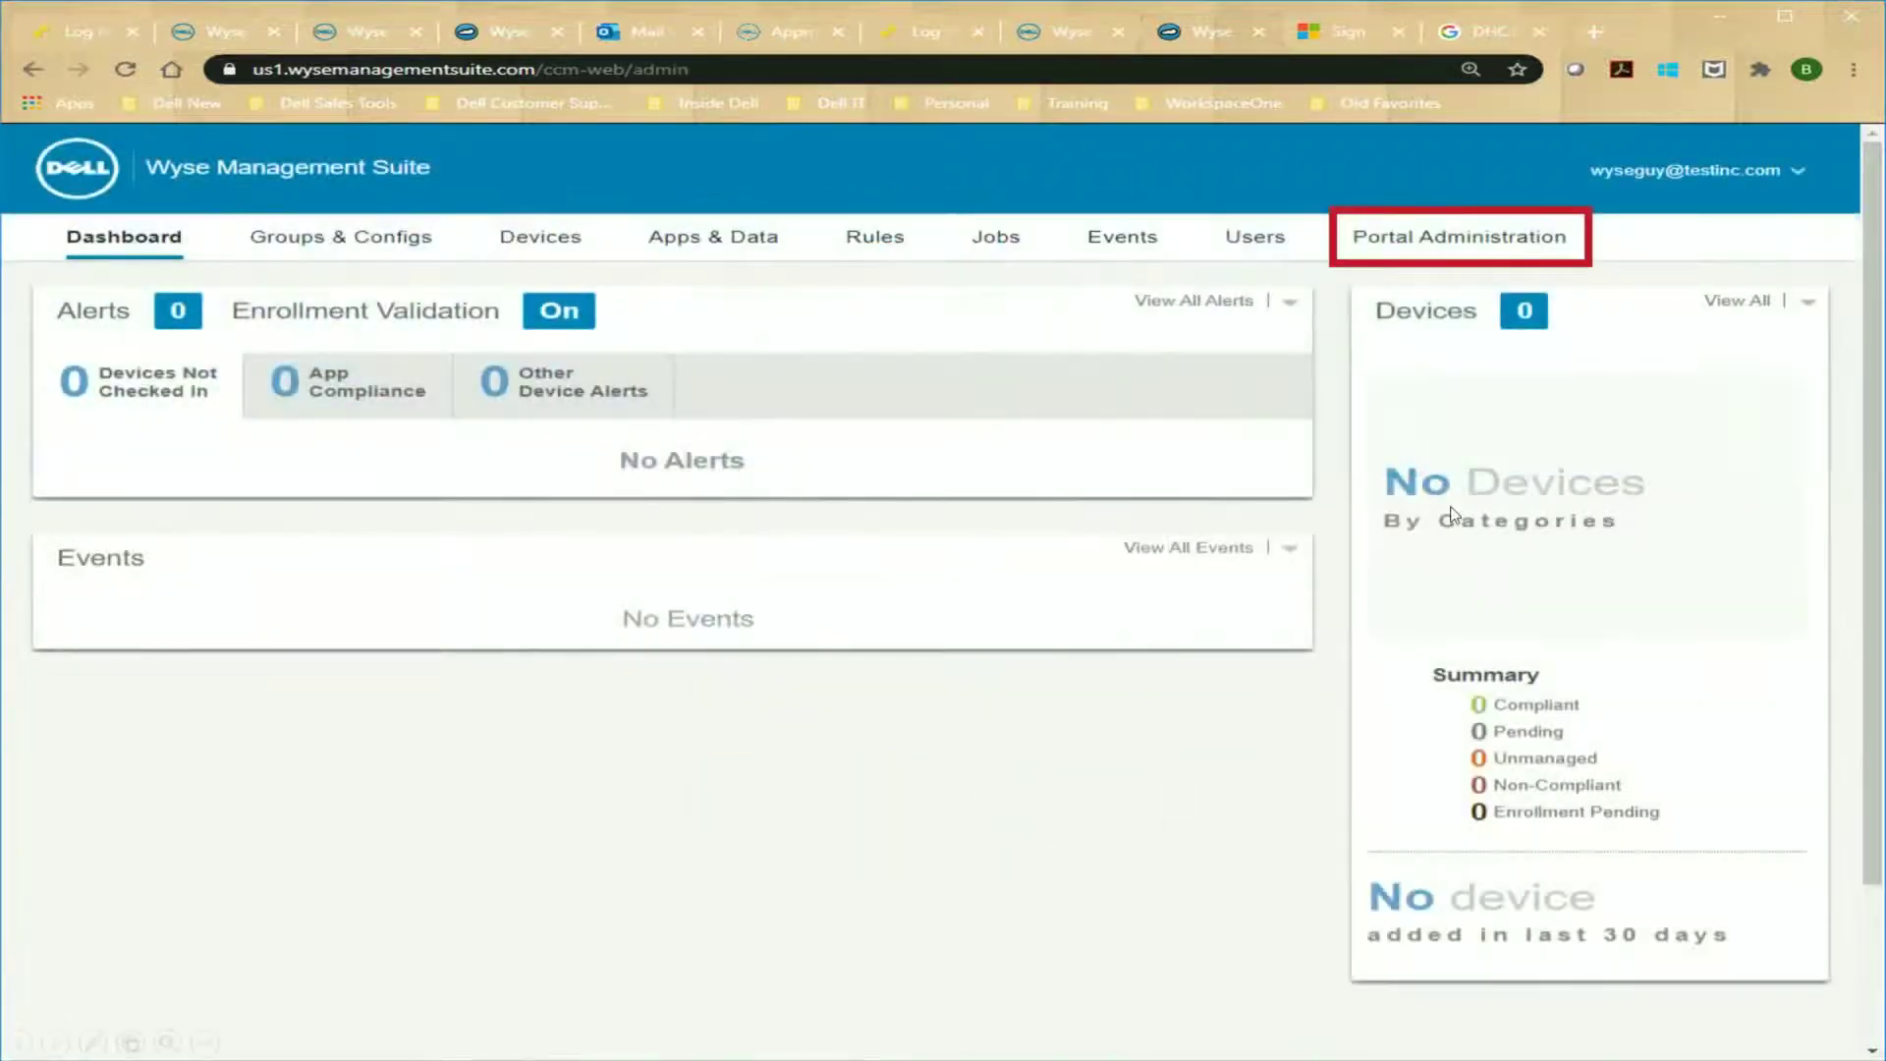
{"action": "left_click", "coordinate": [1439, 241]}
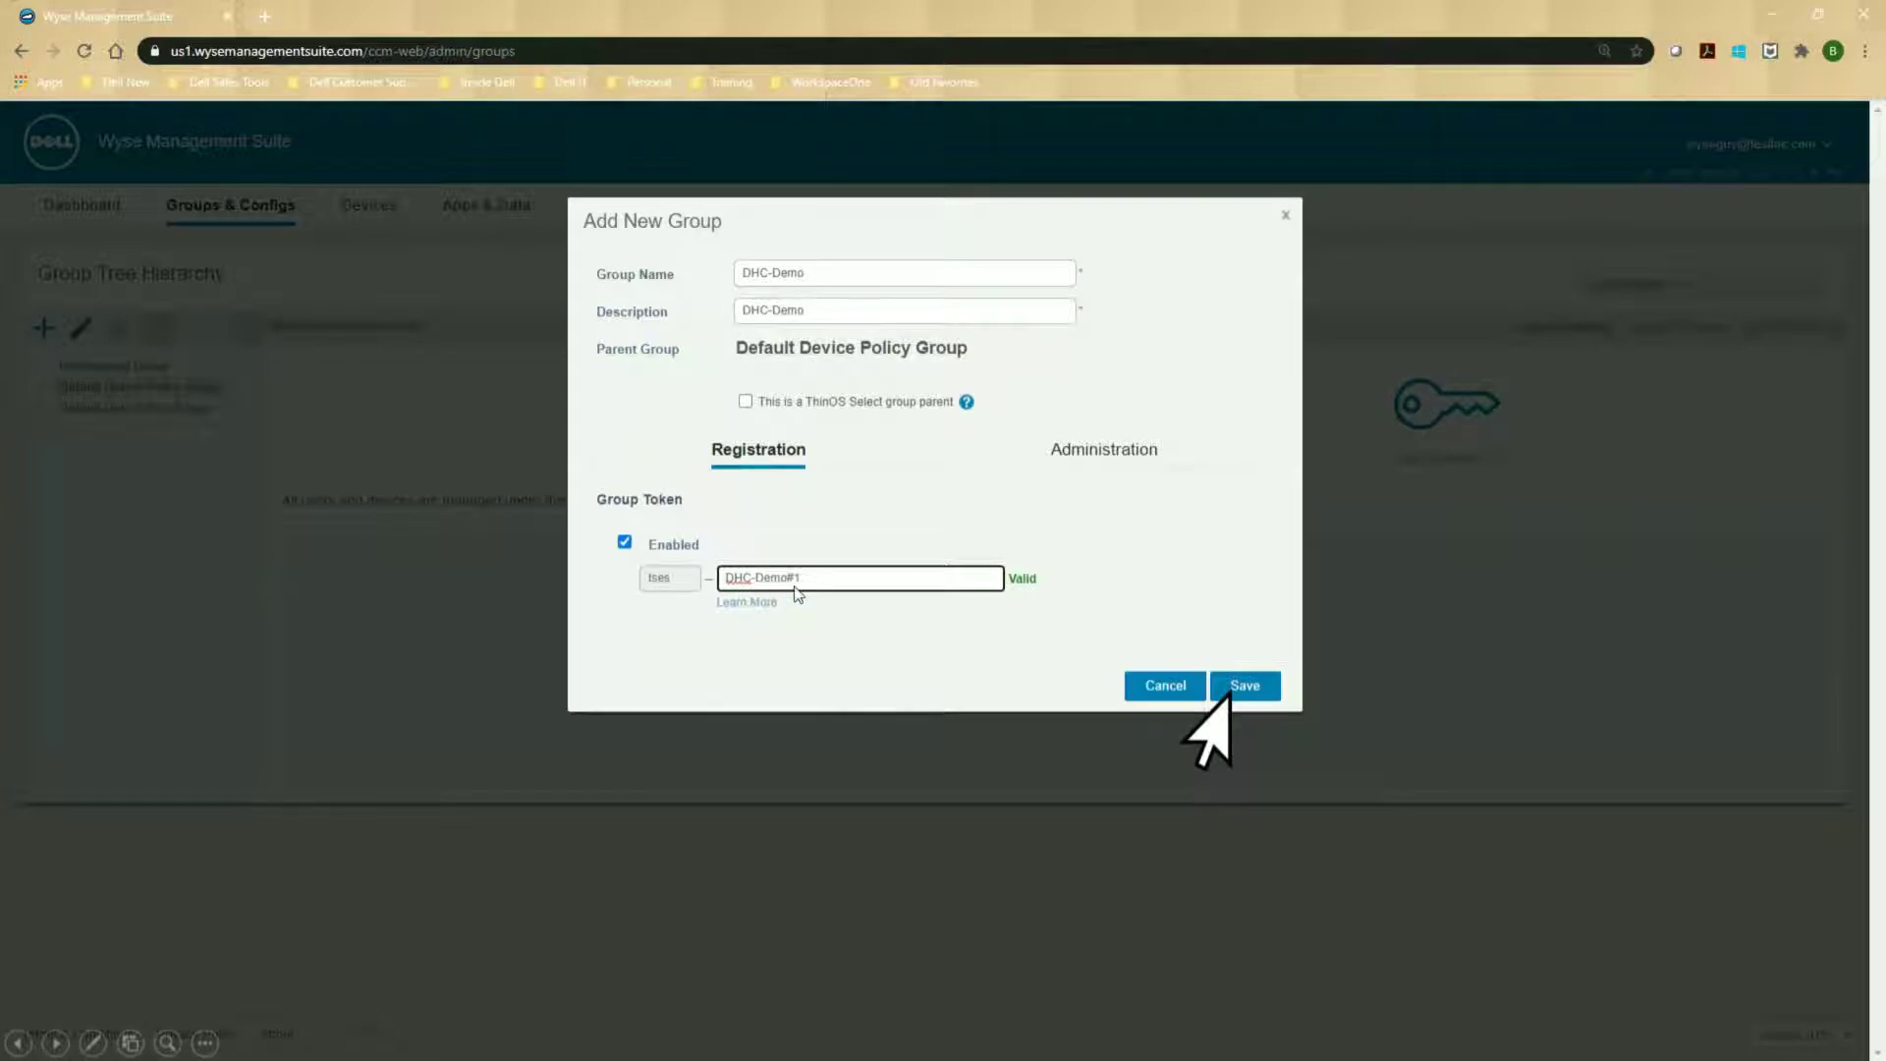
Save the new DHC-Demo group with its registration group token enabled.
{"action": "left_click", "coordinate": [1253, 700]}
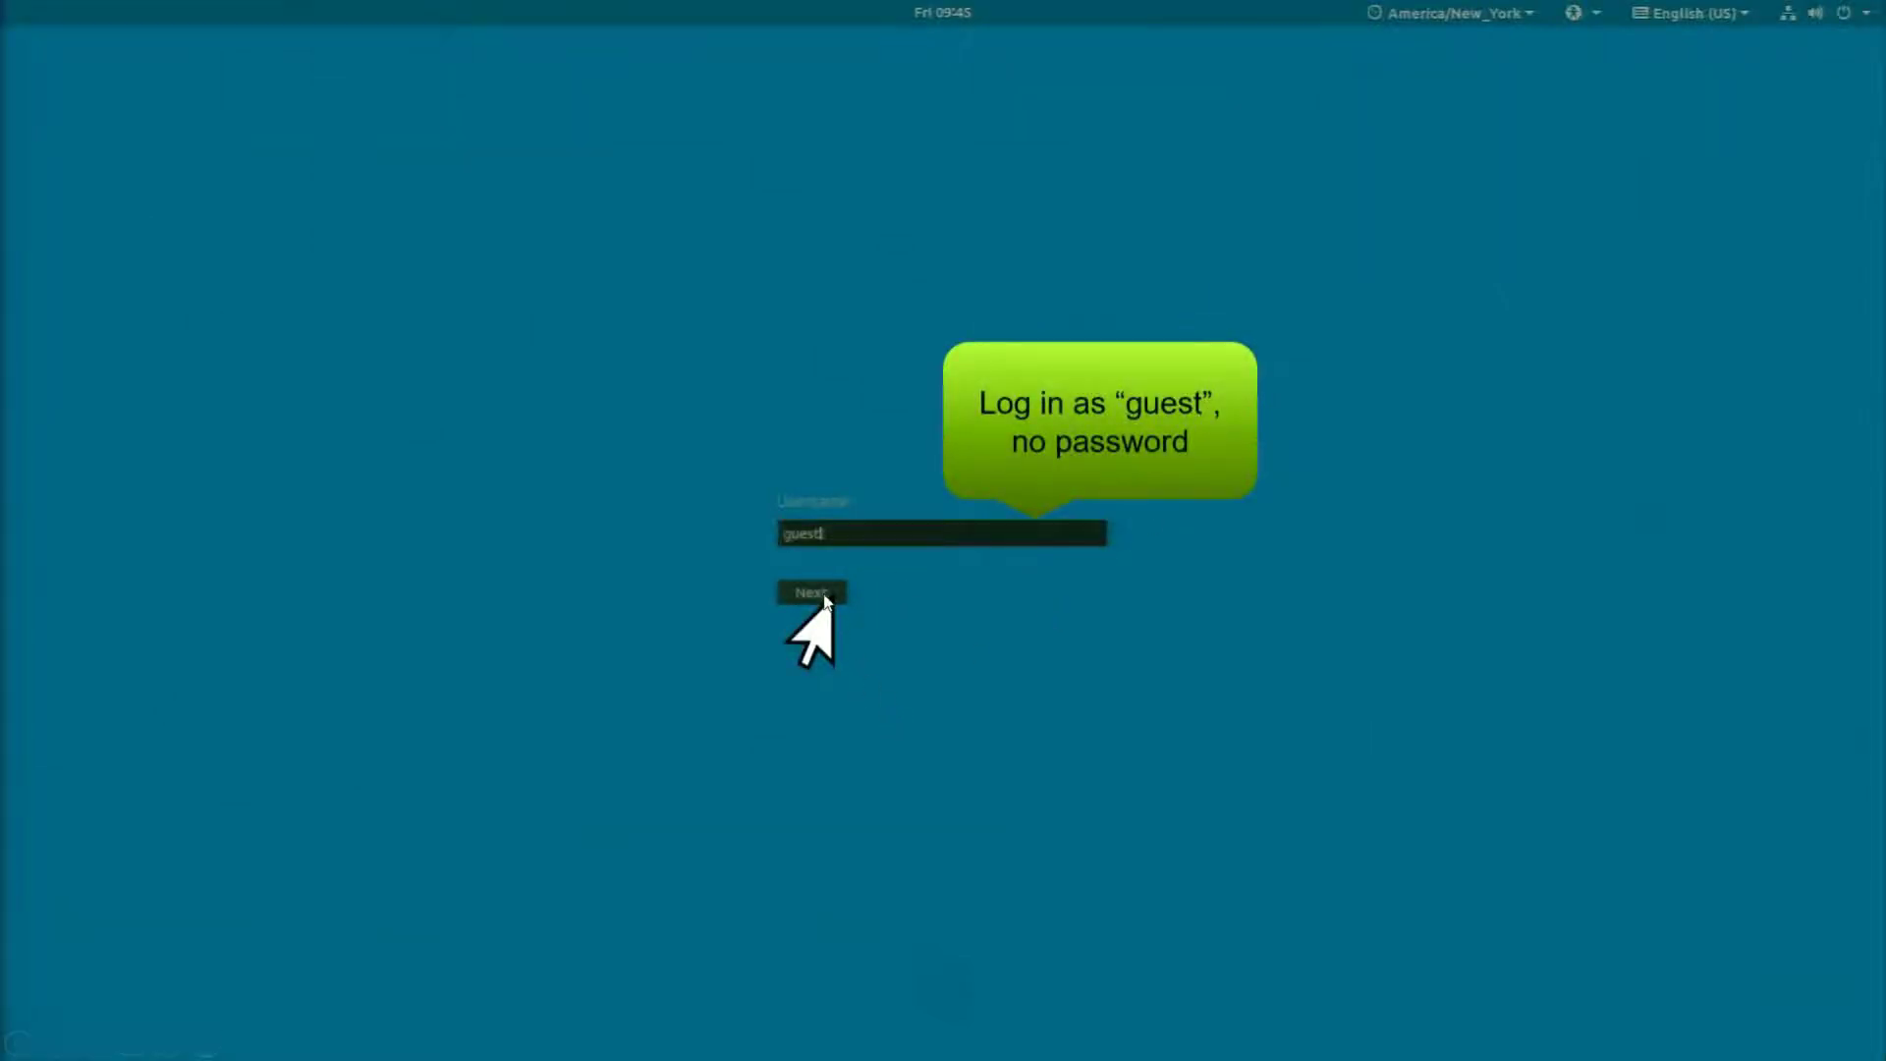
Log in as guest and register the device with the WMS server URL and DHC-Demo group token.
{"action": "left_click", "coordinate": [855, 621]}
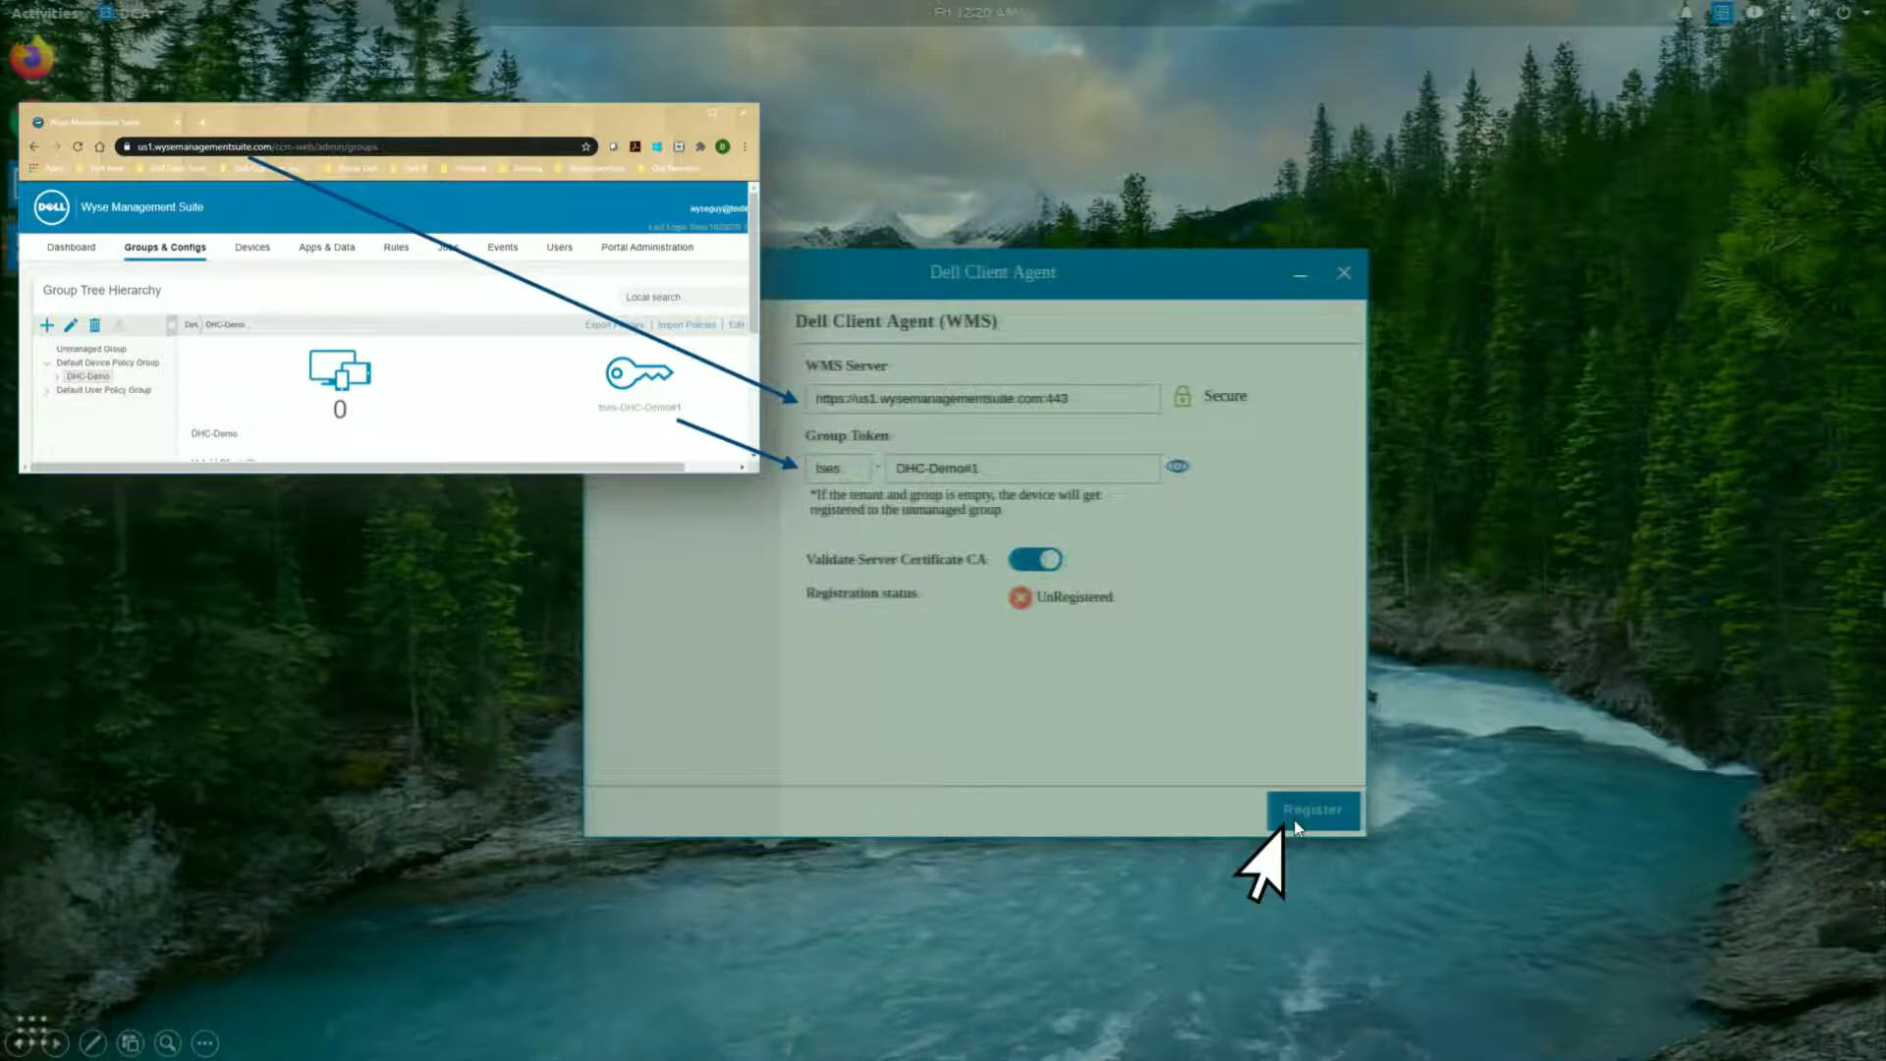
{"action": "left_click", "coordinate": [1297, 823]}
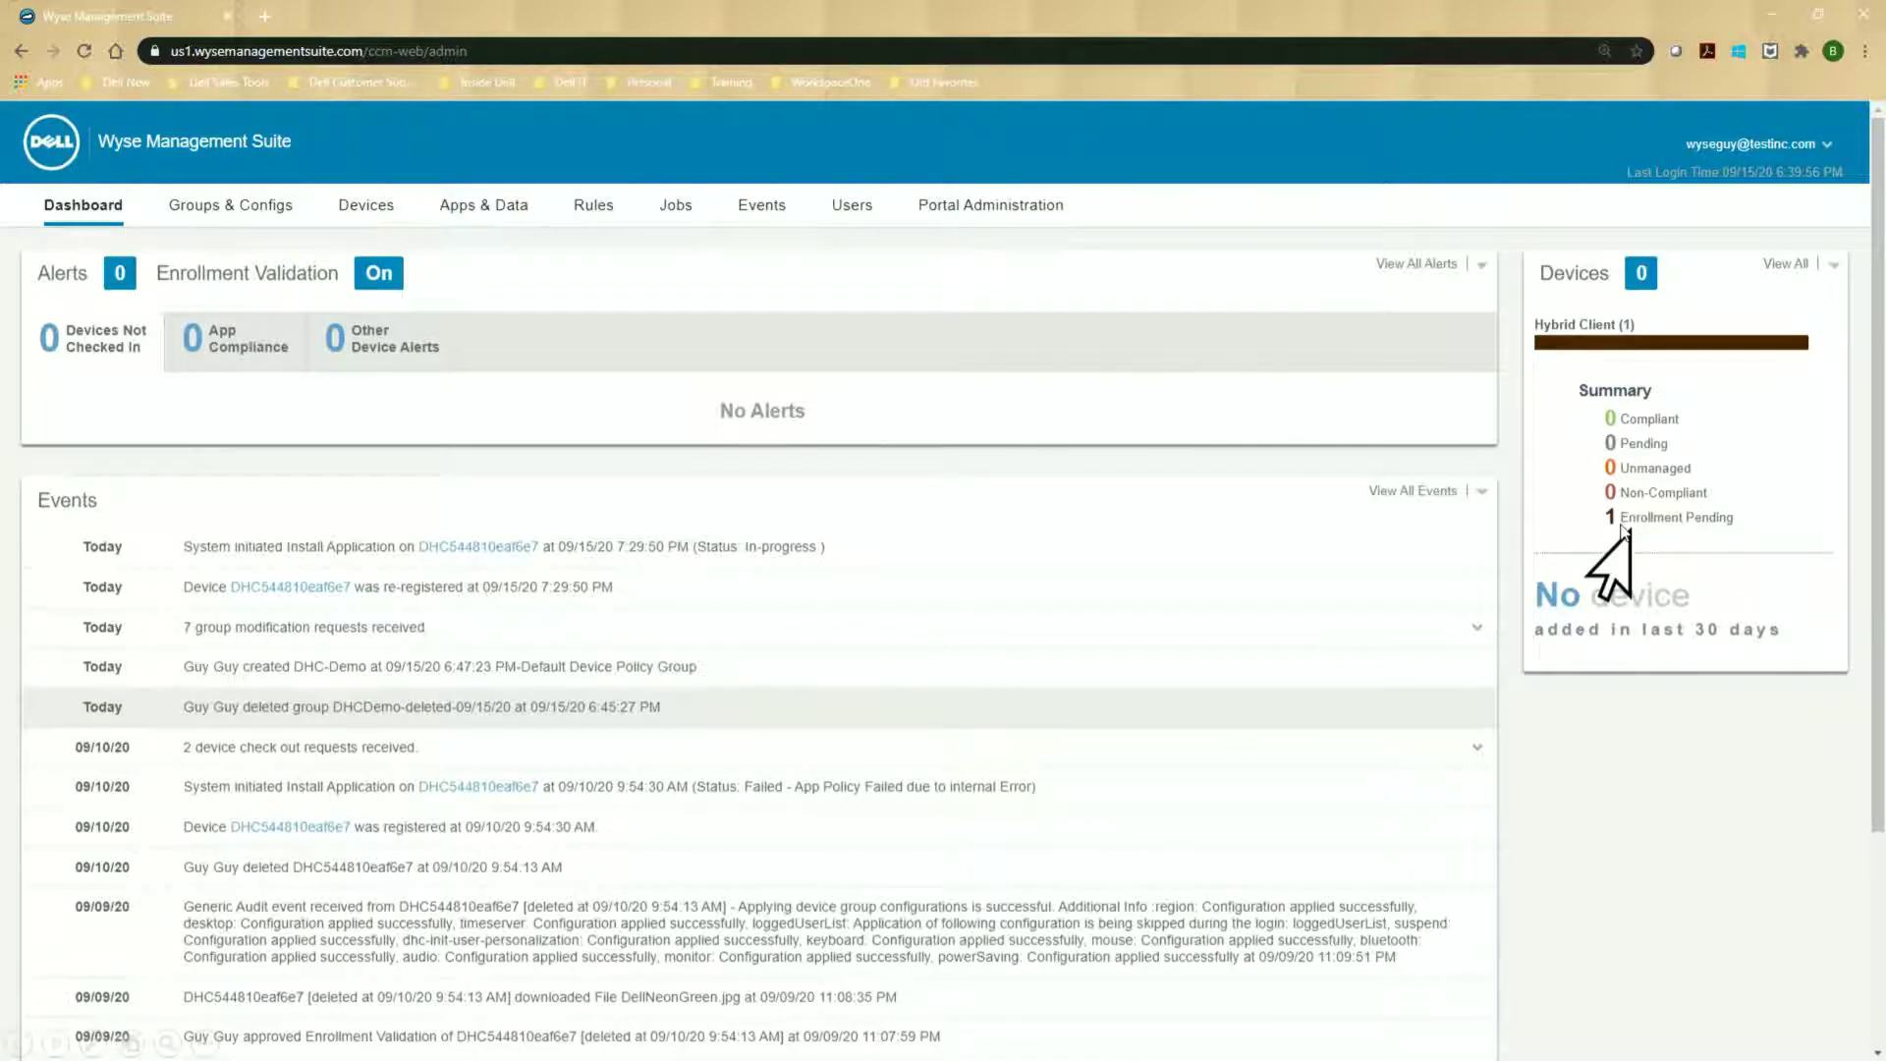
Approve the enrollment of the pending Hybrid Client device from the dashboard's Enrollment Pending list.
{"action": "left_click", "coordinate": [1625, 525]}
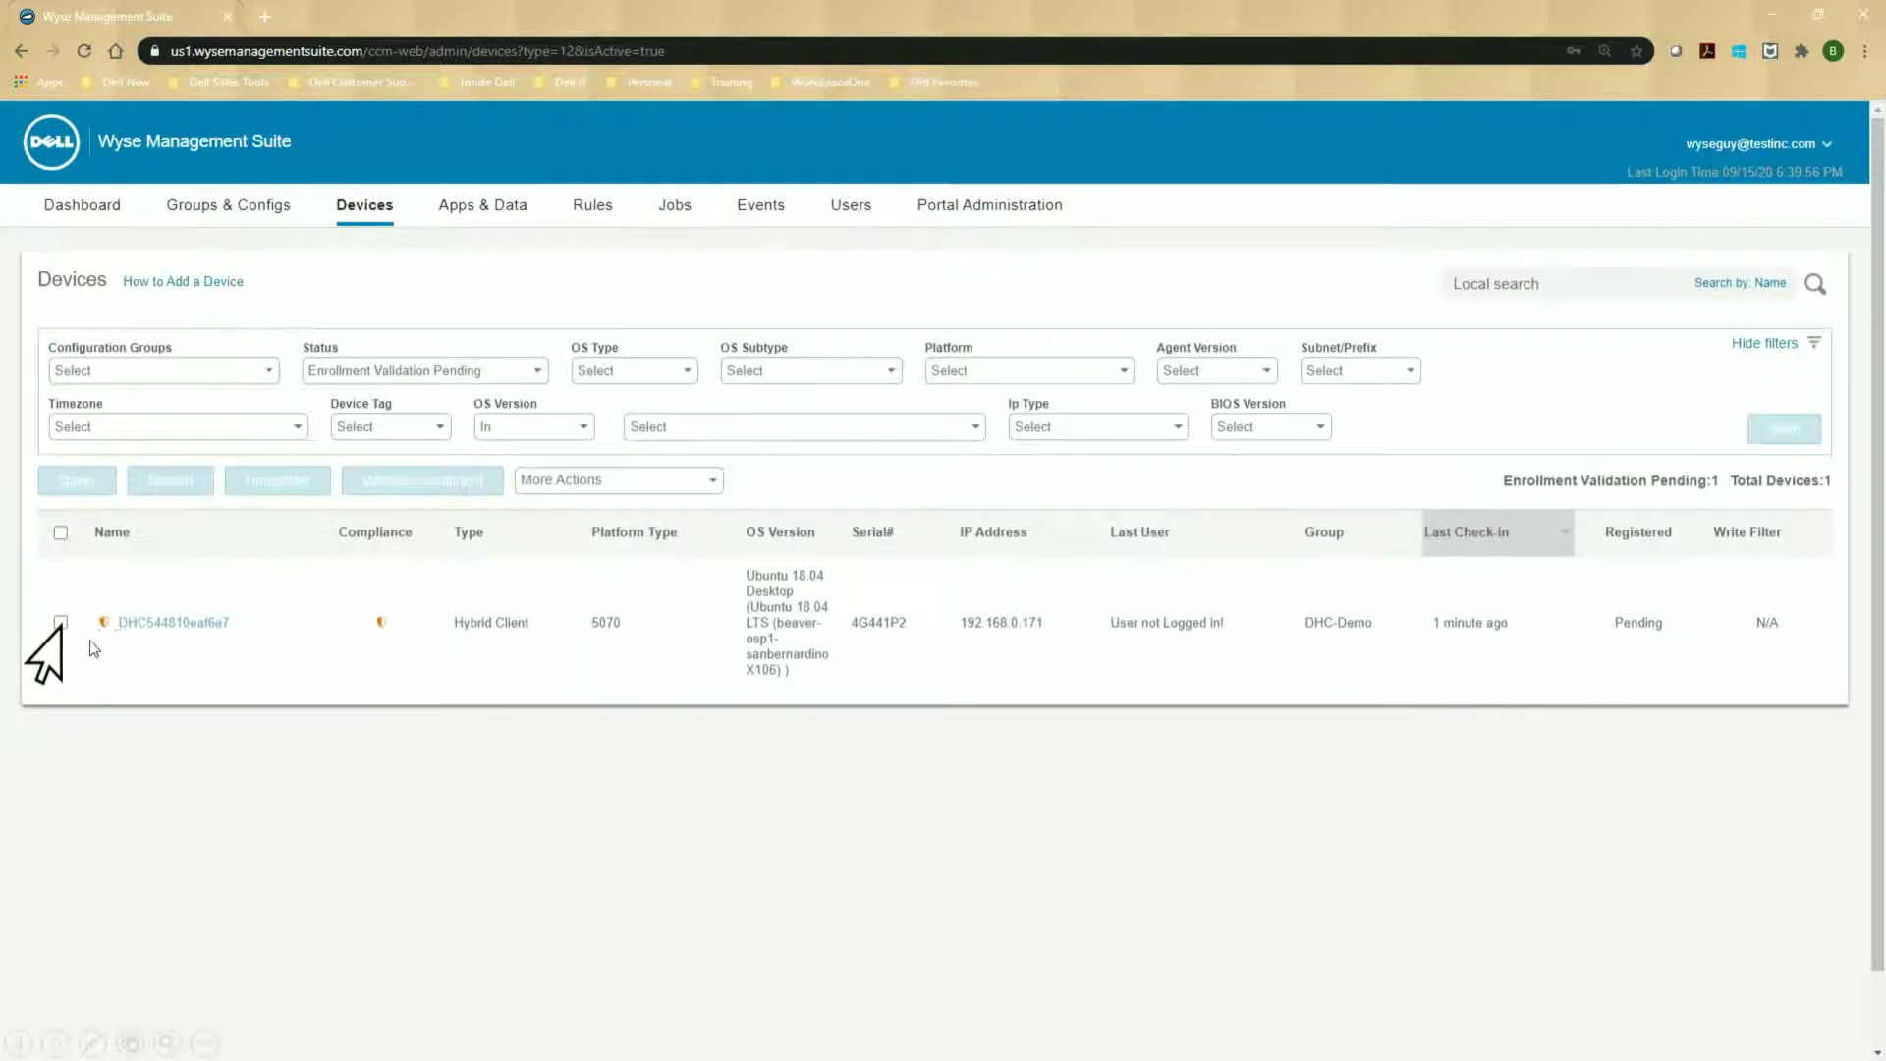
{"action": "left_click", "coordinate": [59, 623]}
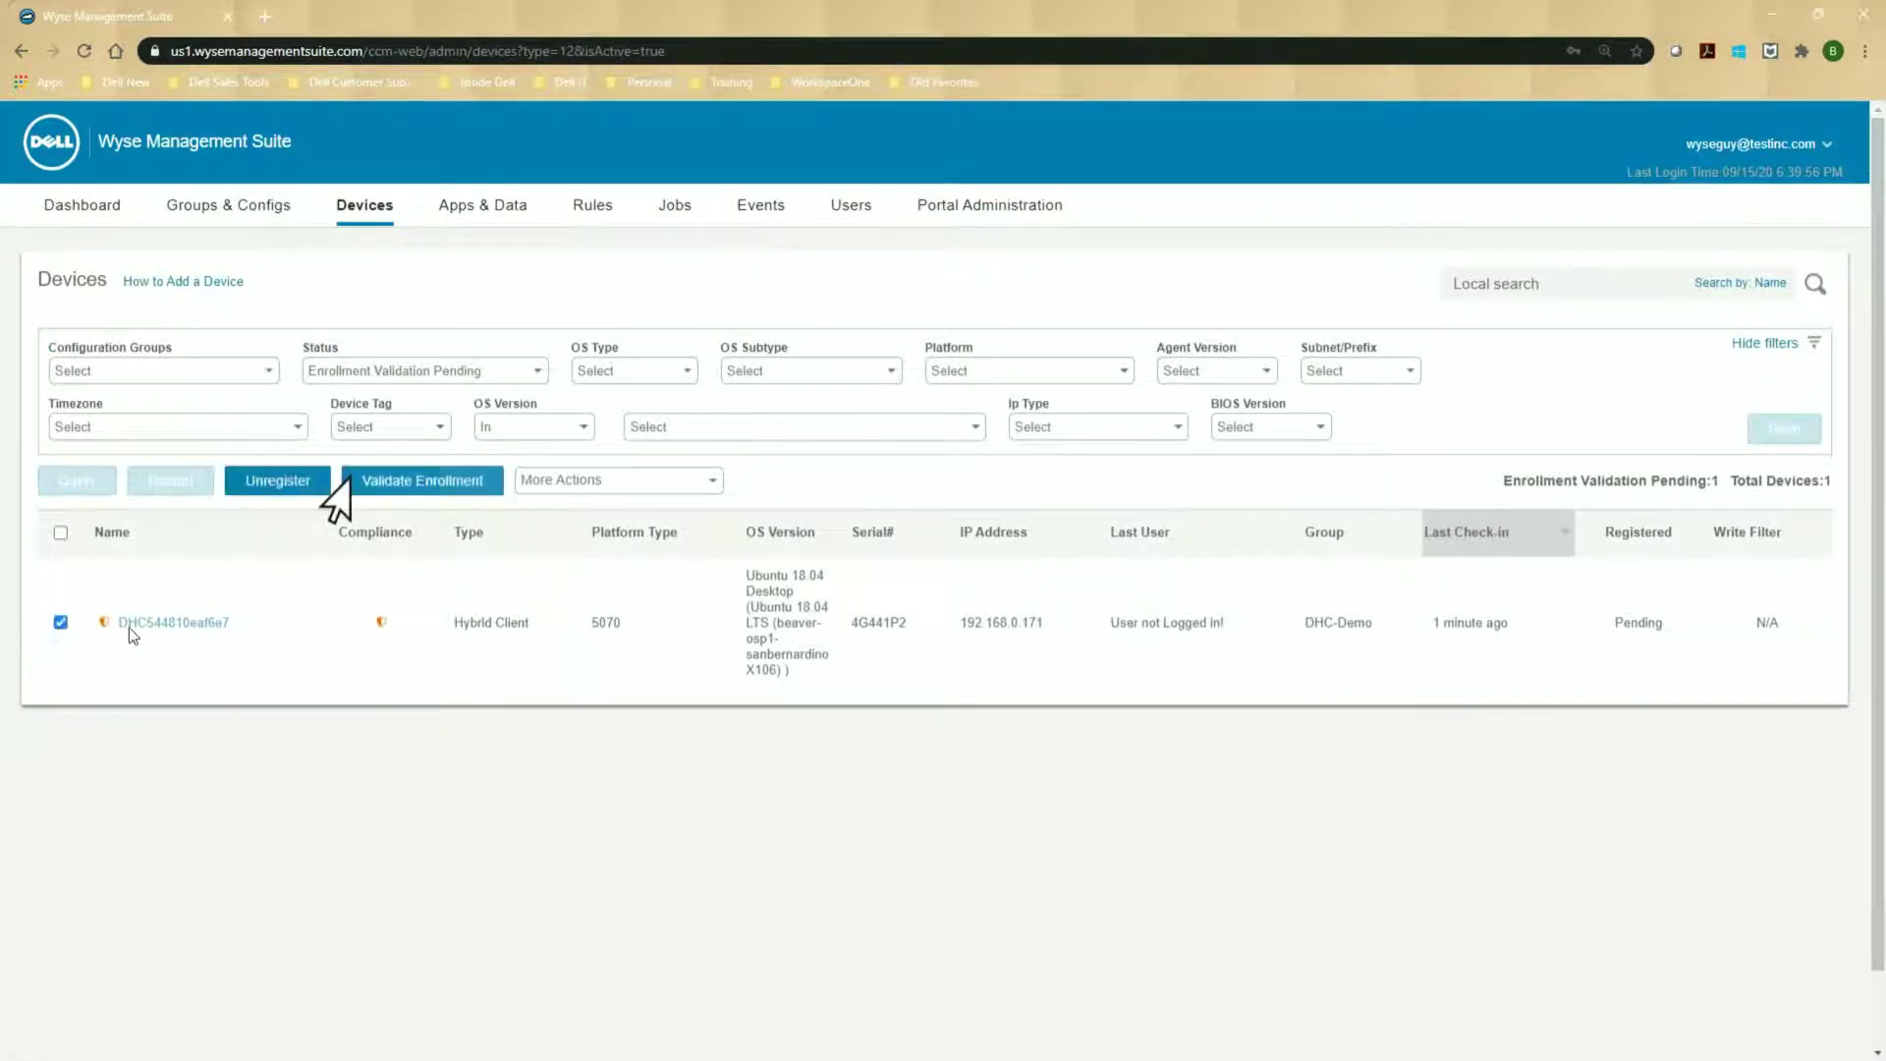
{"action": "left_click", "coordinate": [417, 482]}
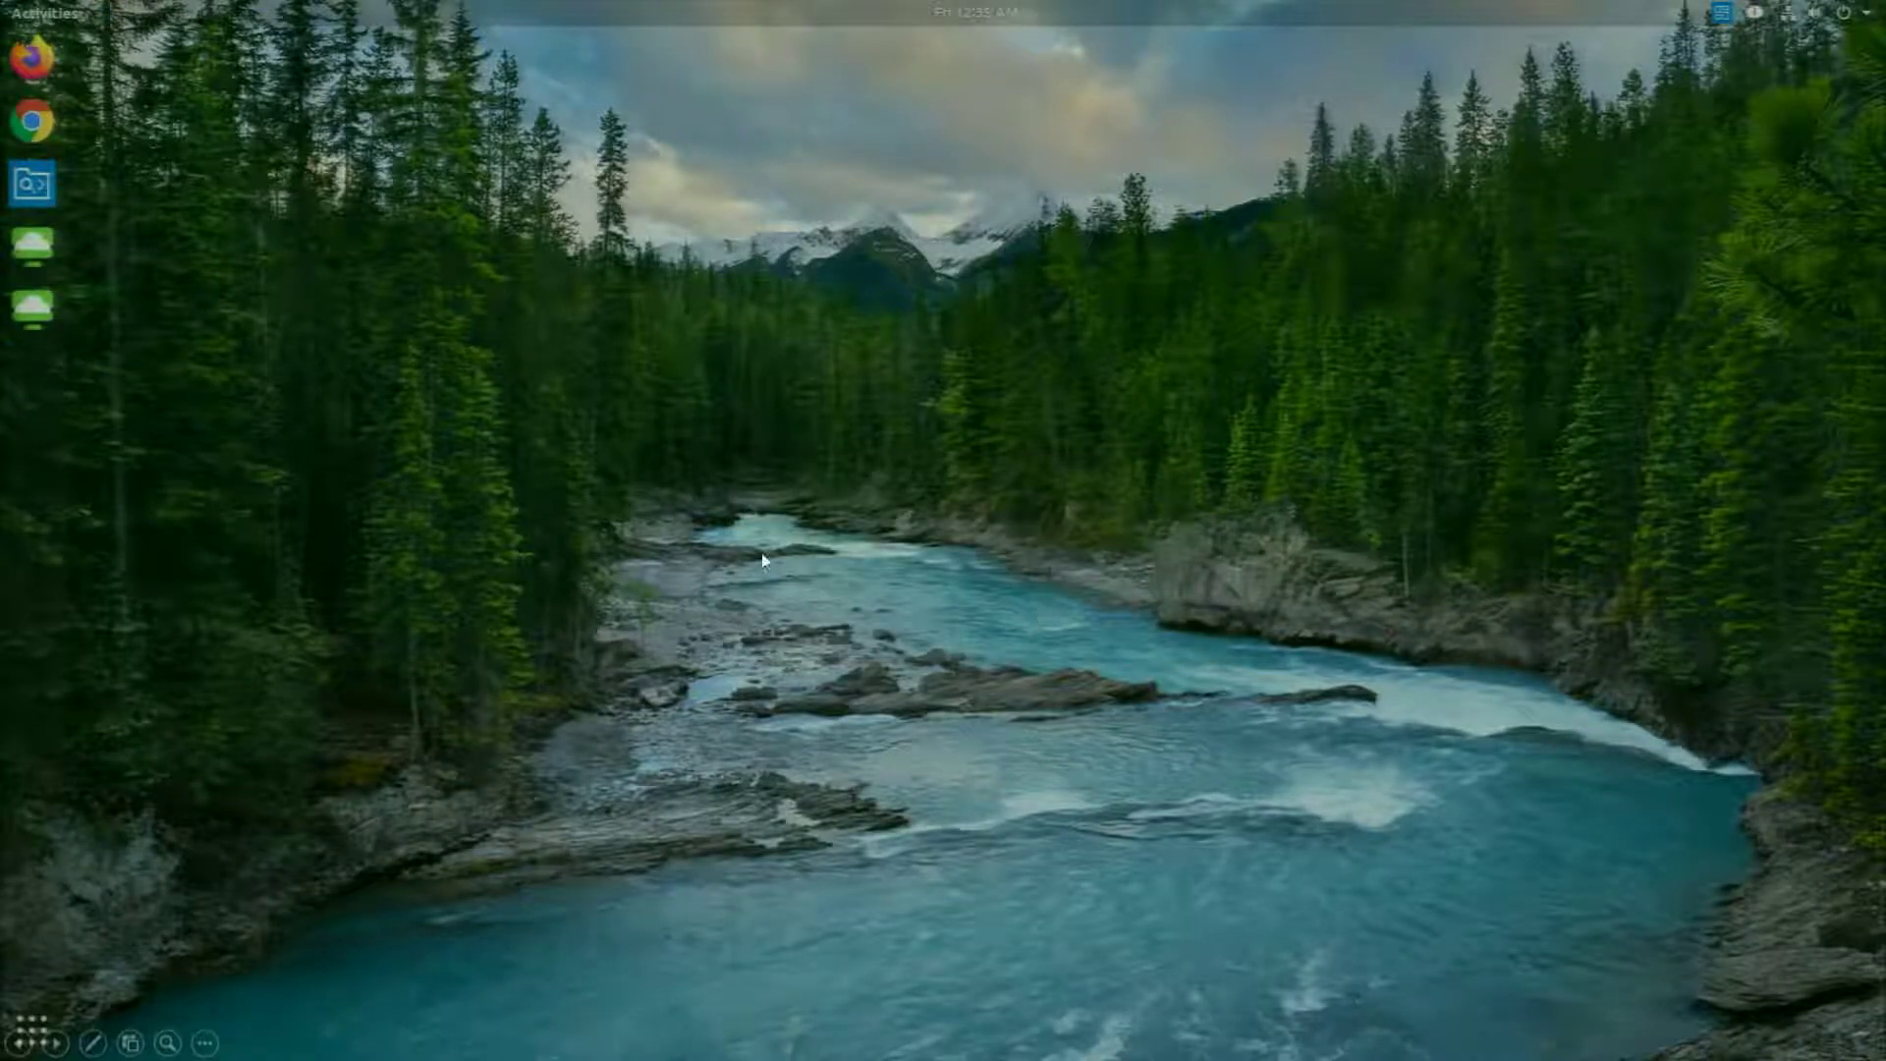
Log in to the Horizon test drive with the account's credentials, connect to TD-WINDOWS10, then request disconnect.
{"action": "left_click", "coordinate": [39, 257]}
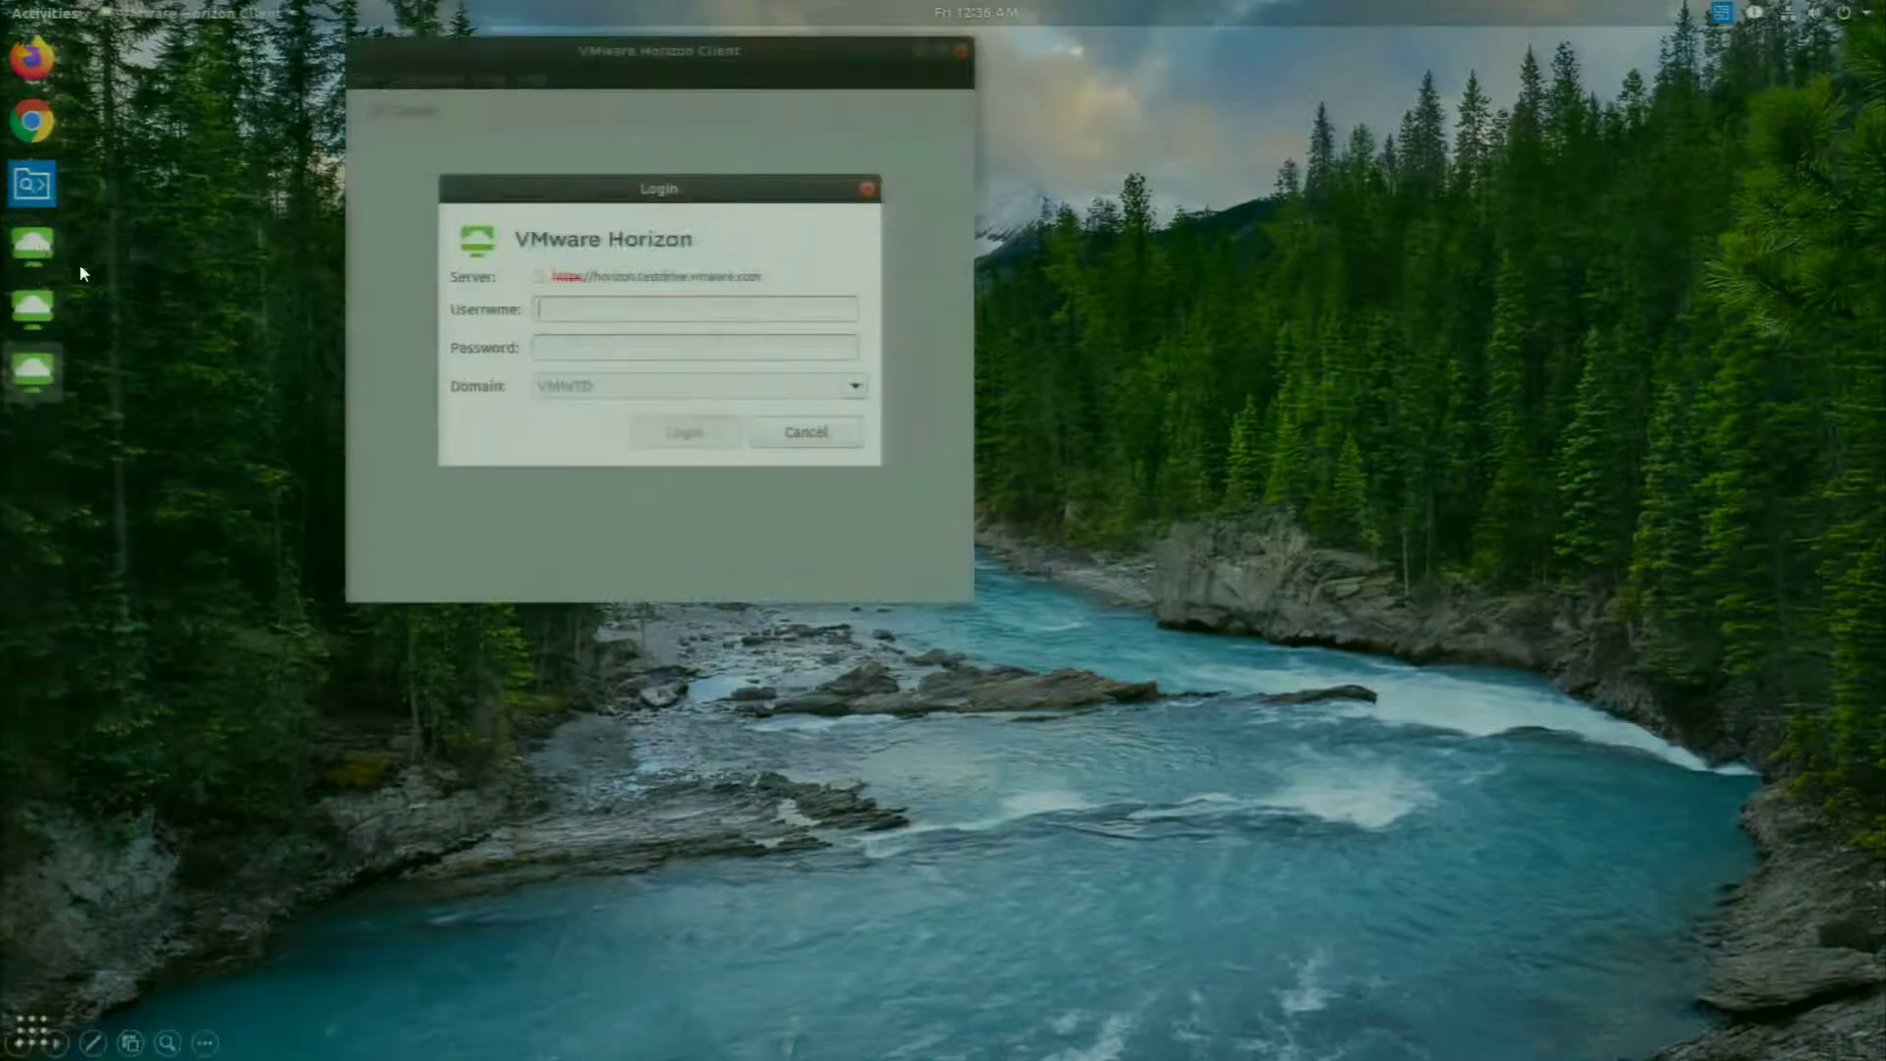
{"action": "type", "text": "brocoosales"}
{"action": "key", "text": "Tab"}
{"action": "type", "text": "password"}
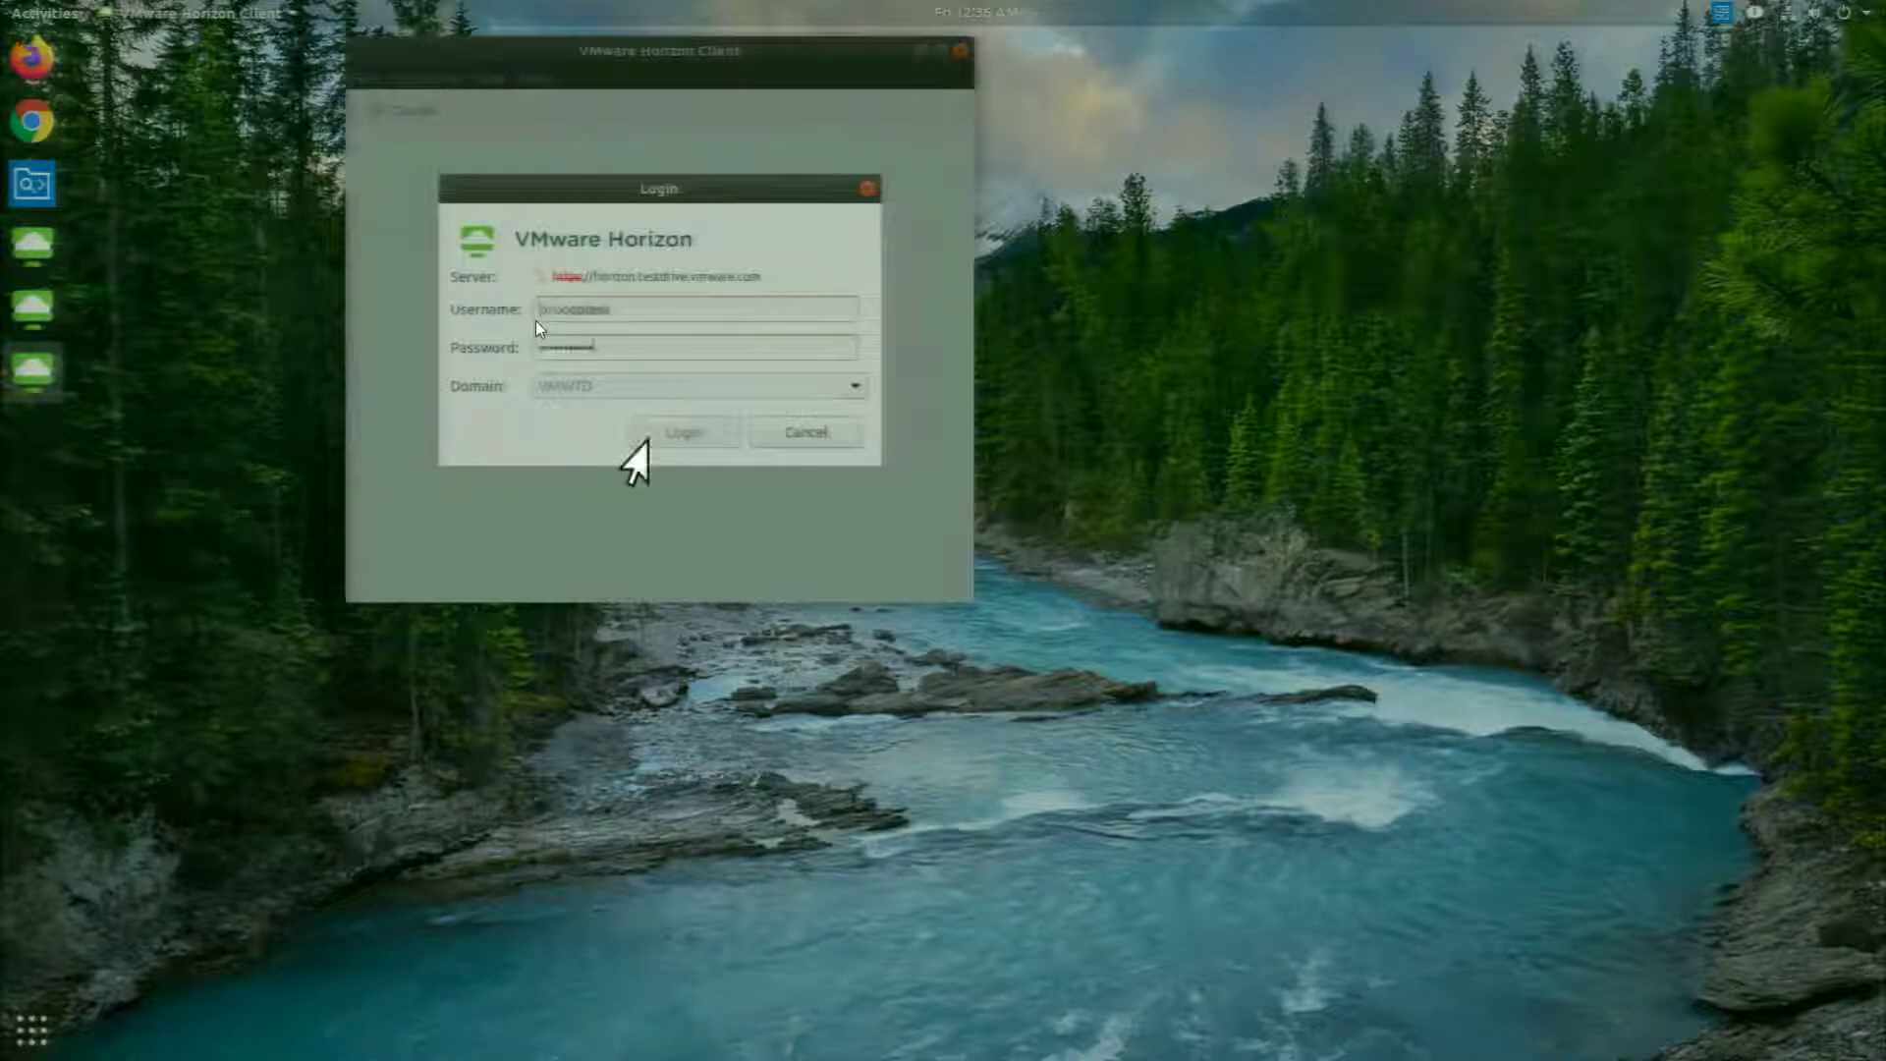
{"action": "left_click", "coordinate": [668, 442]}
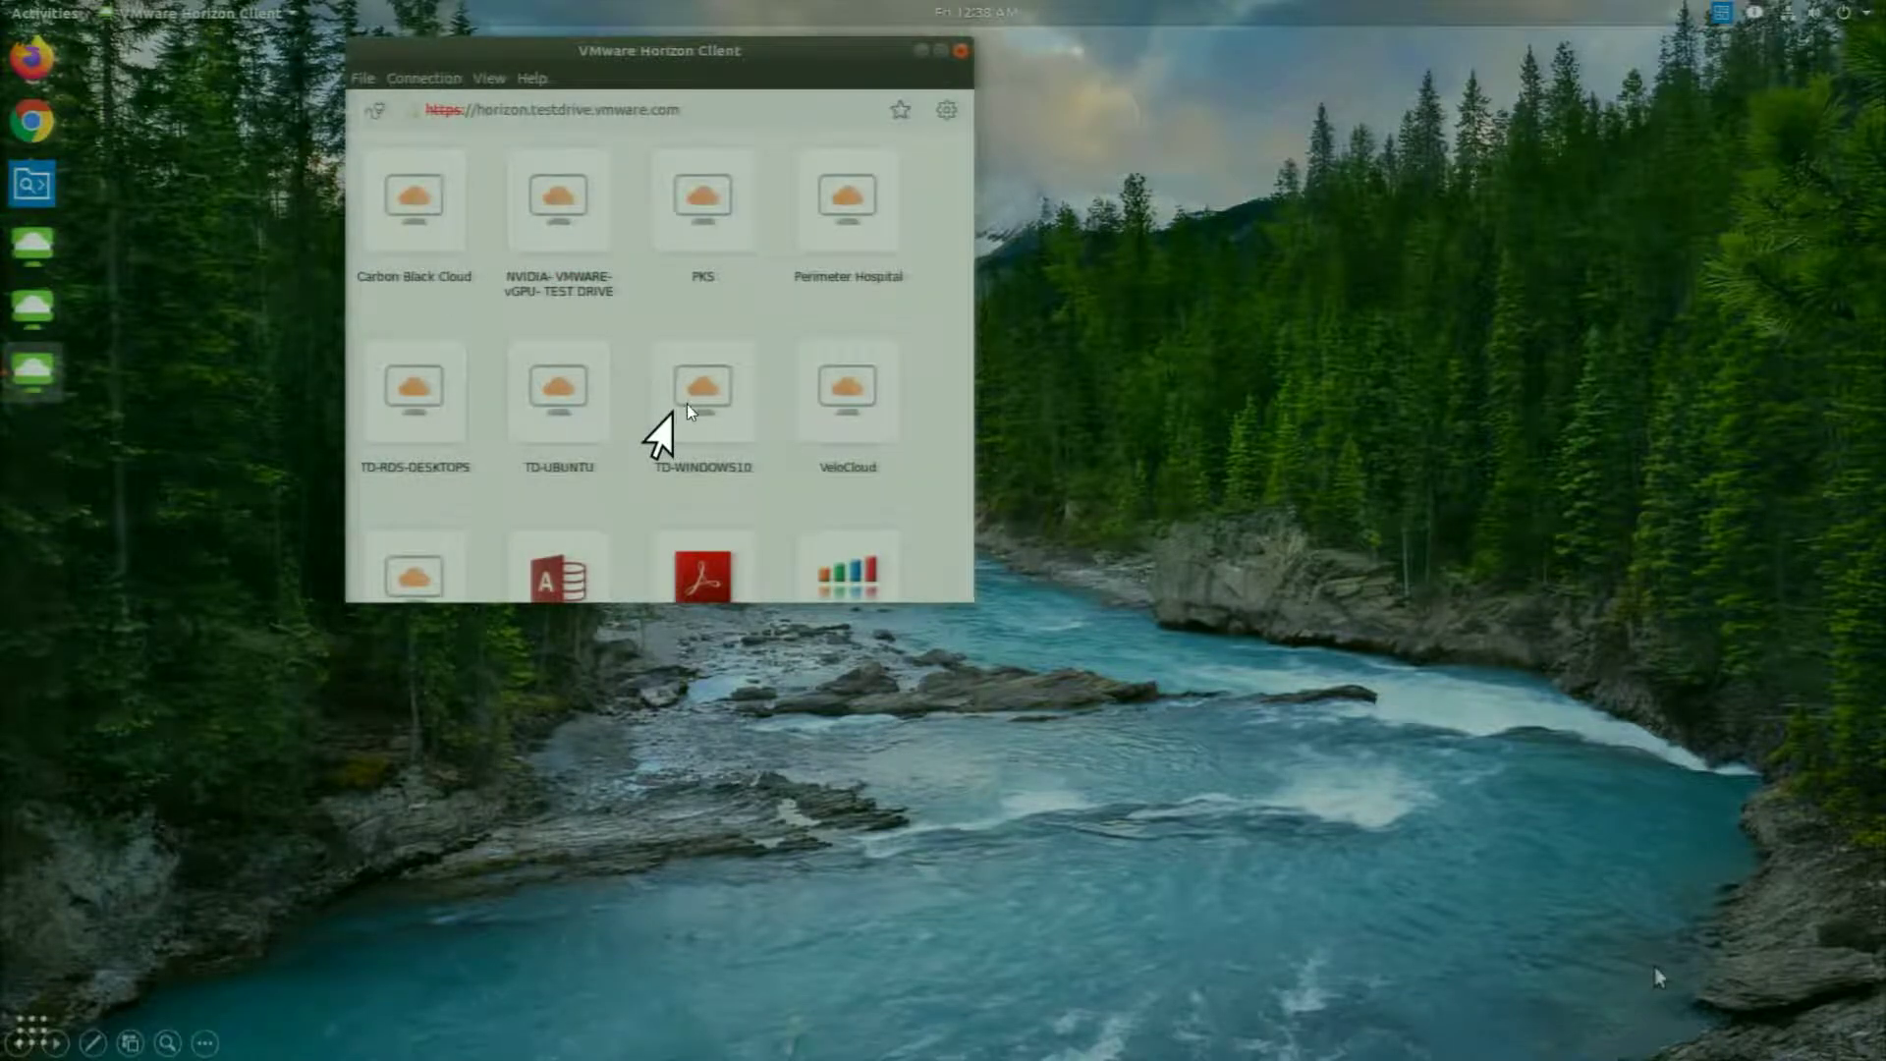
{"action": "double_click", "coordinate": [686, 409]}
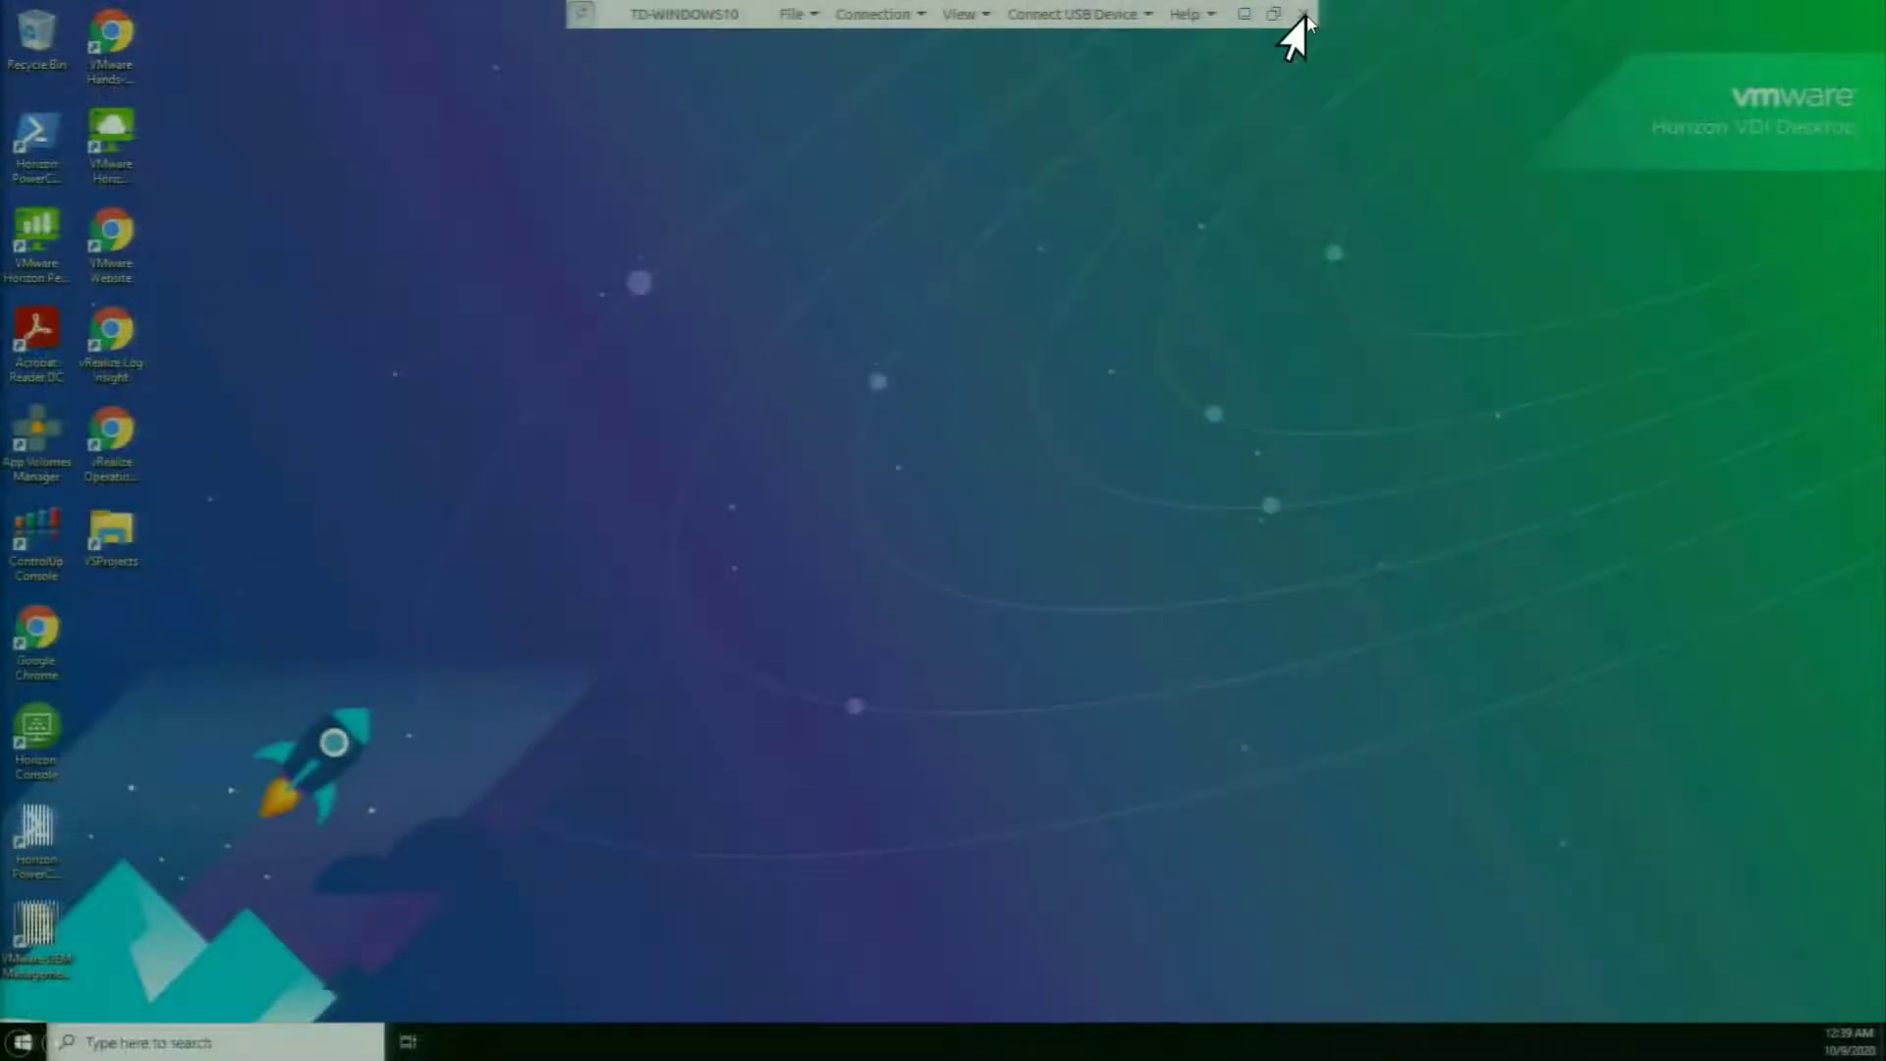
{"action": "left_click", "coordinate": [1304, 14]}
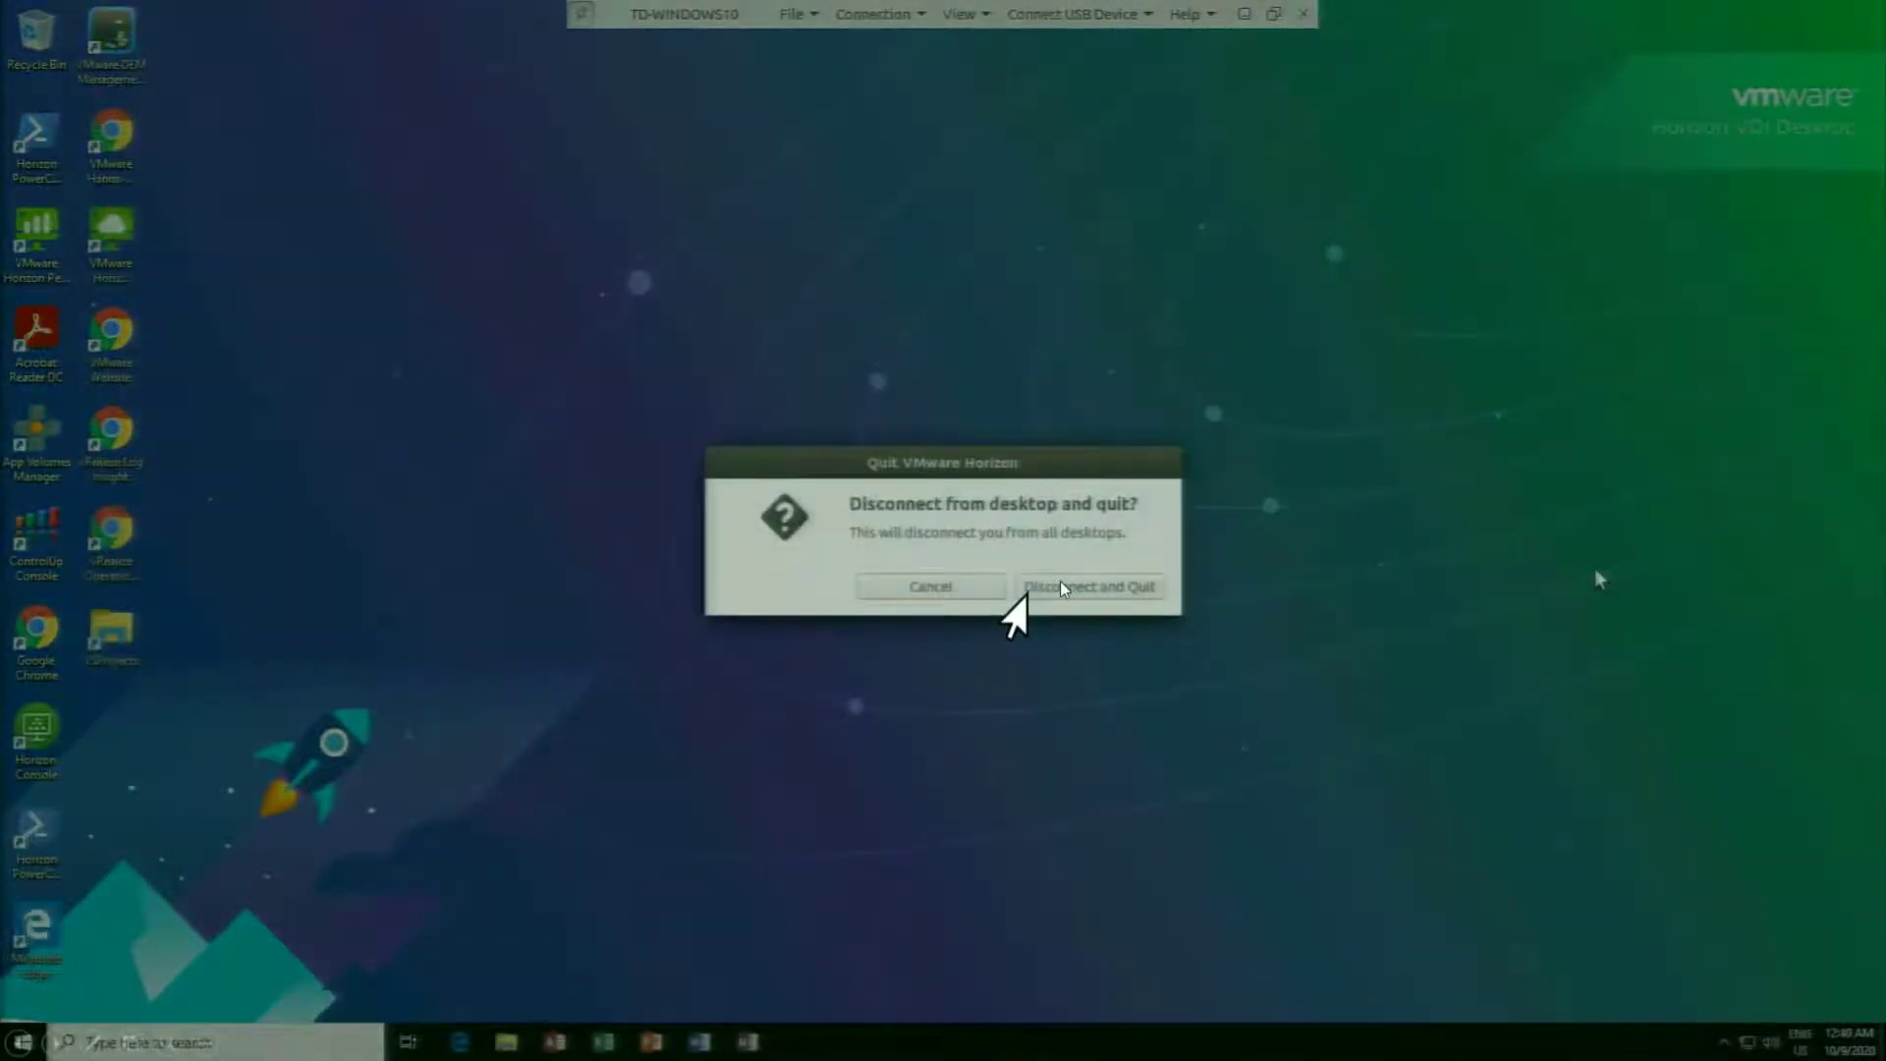
Disconnect and quit the Horizon session, open and close Chrome, then show all applications.
{"action": "left_click", "coordinate": [1059, 586]}
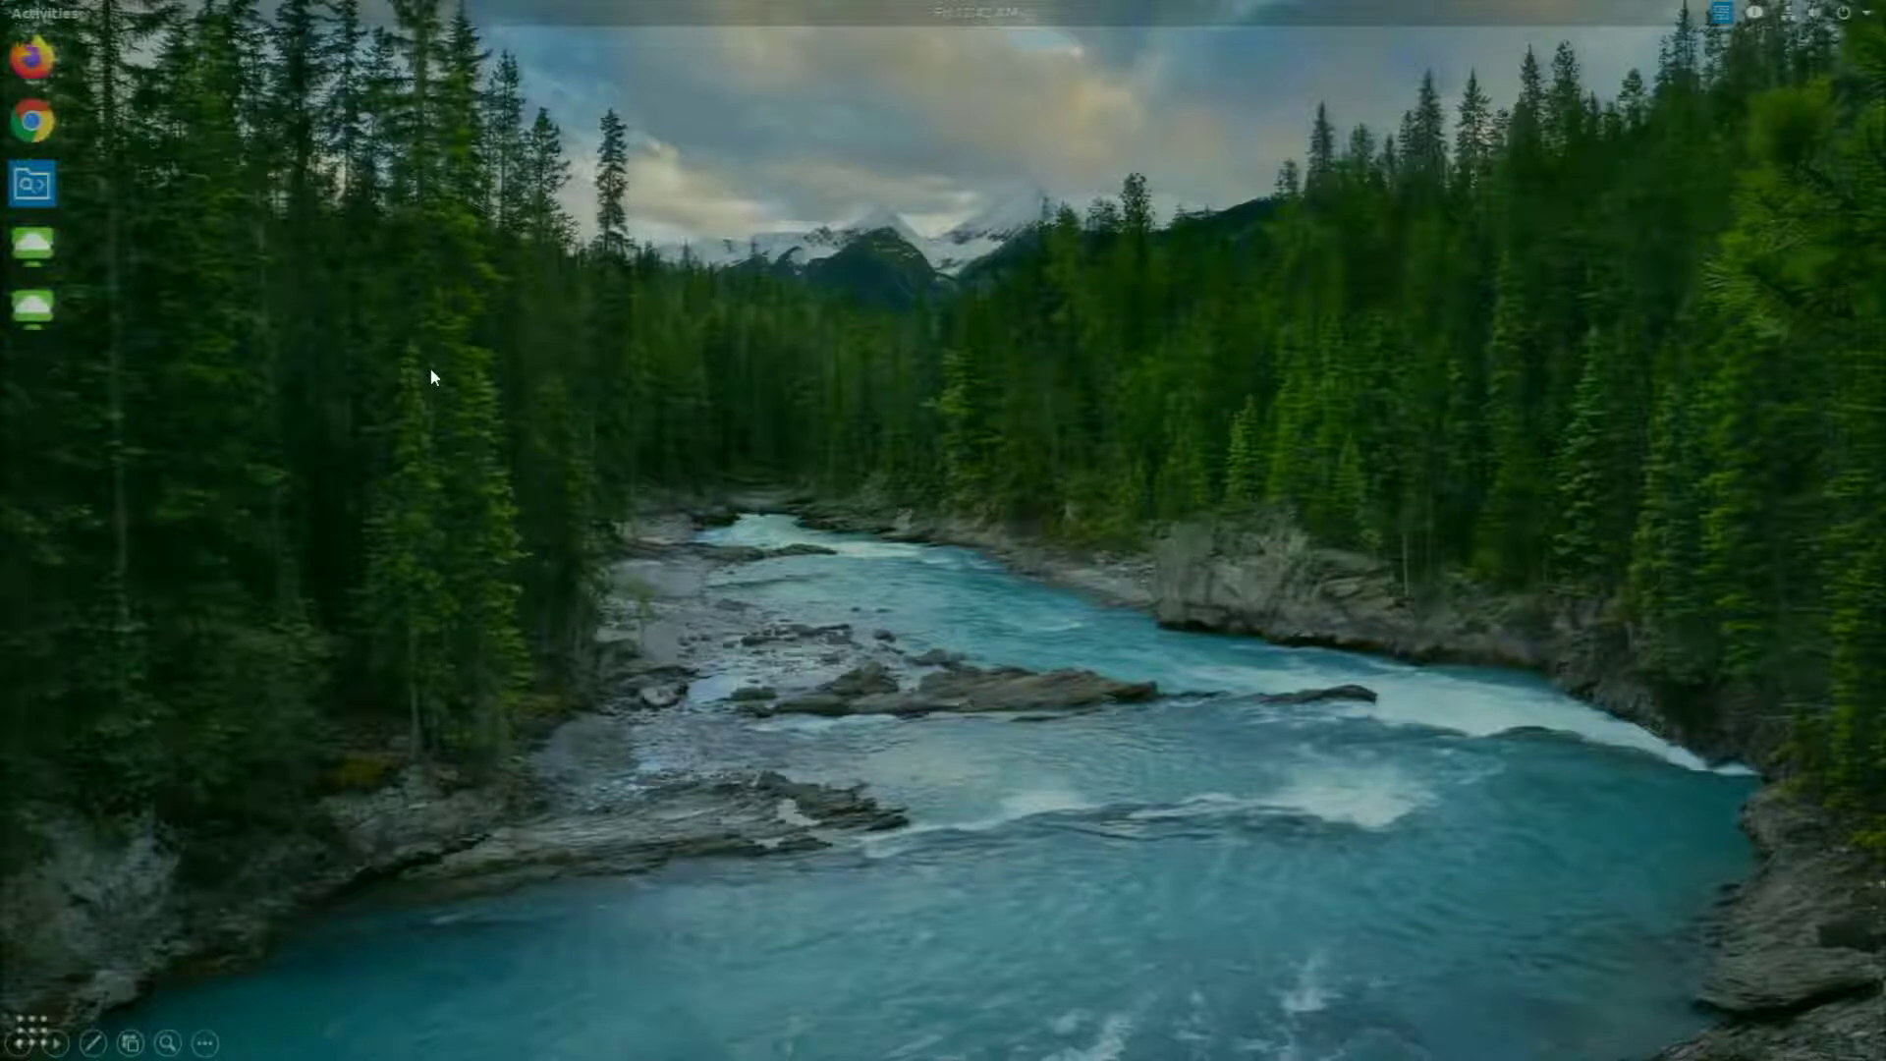
{"action": "left_click", "coordinate": [33, 122]}
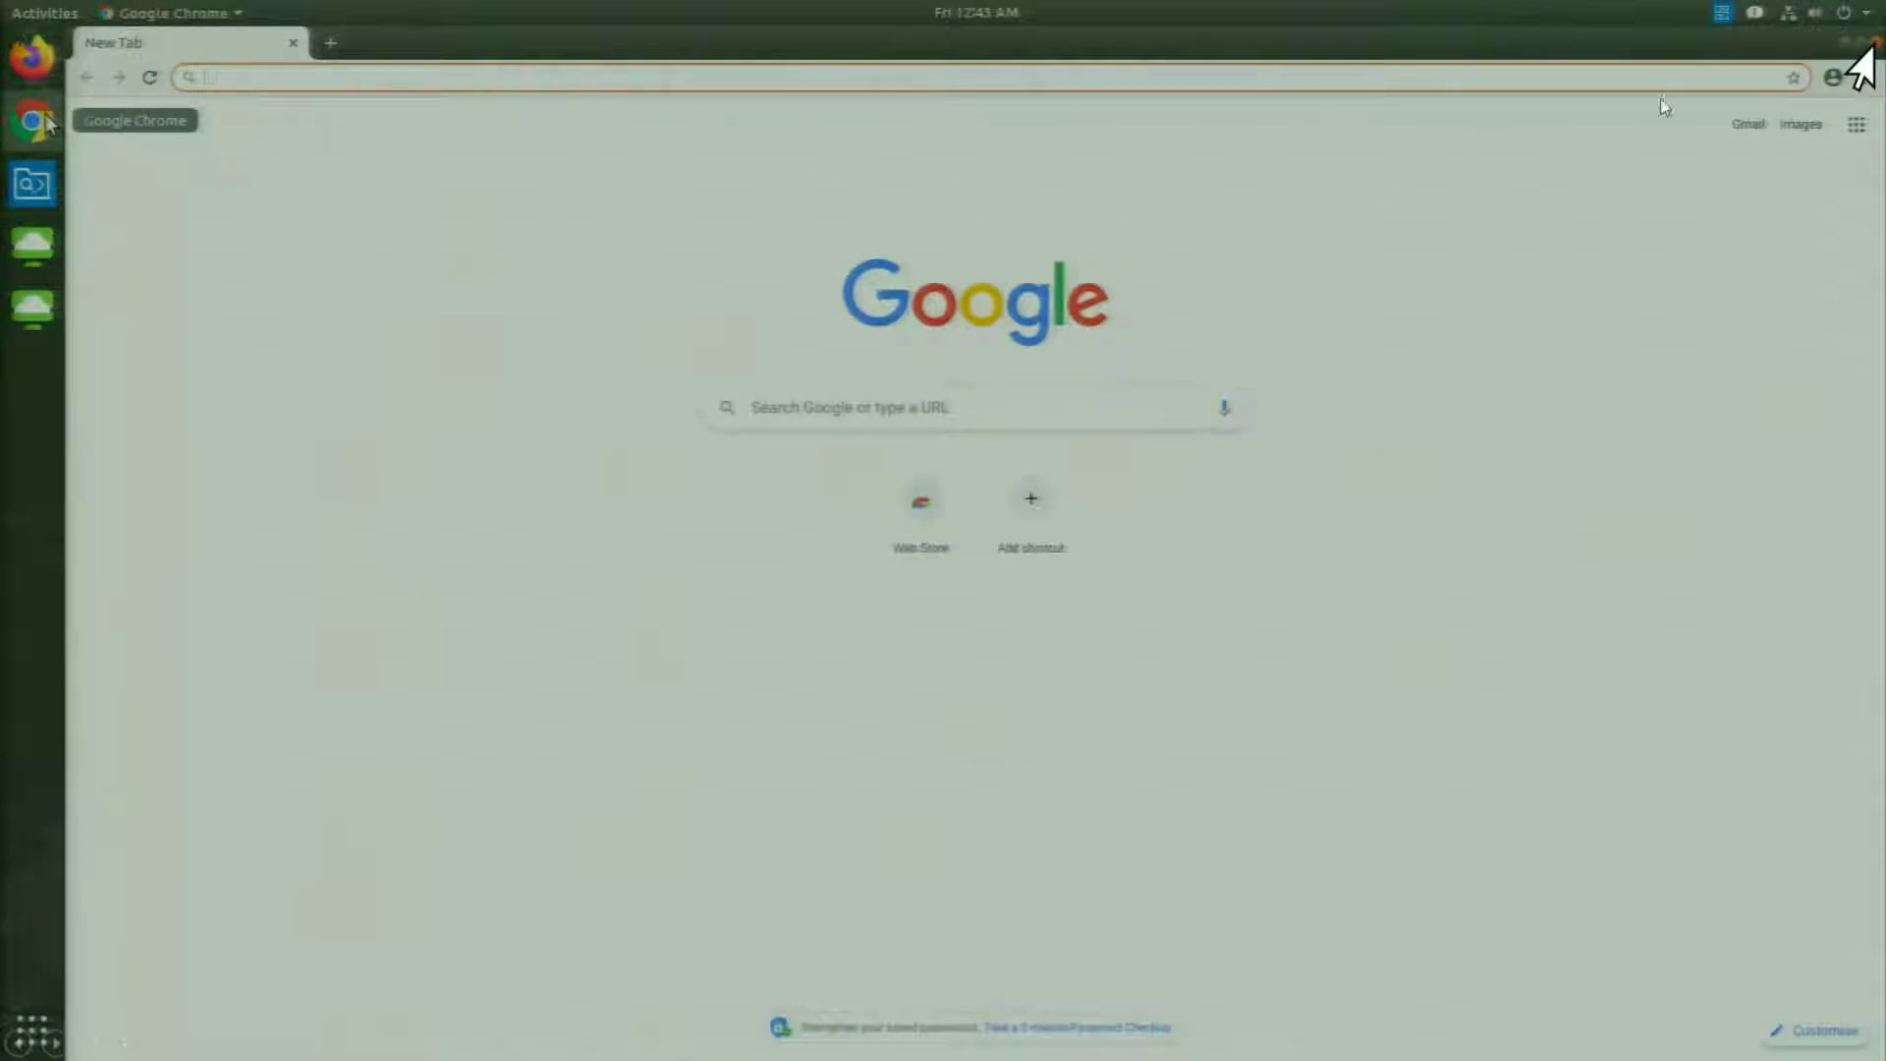
{"action": "left_click", "coordinate": [1875, 43]}
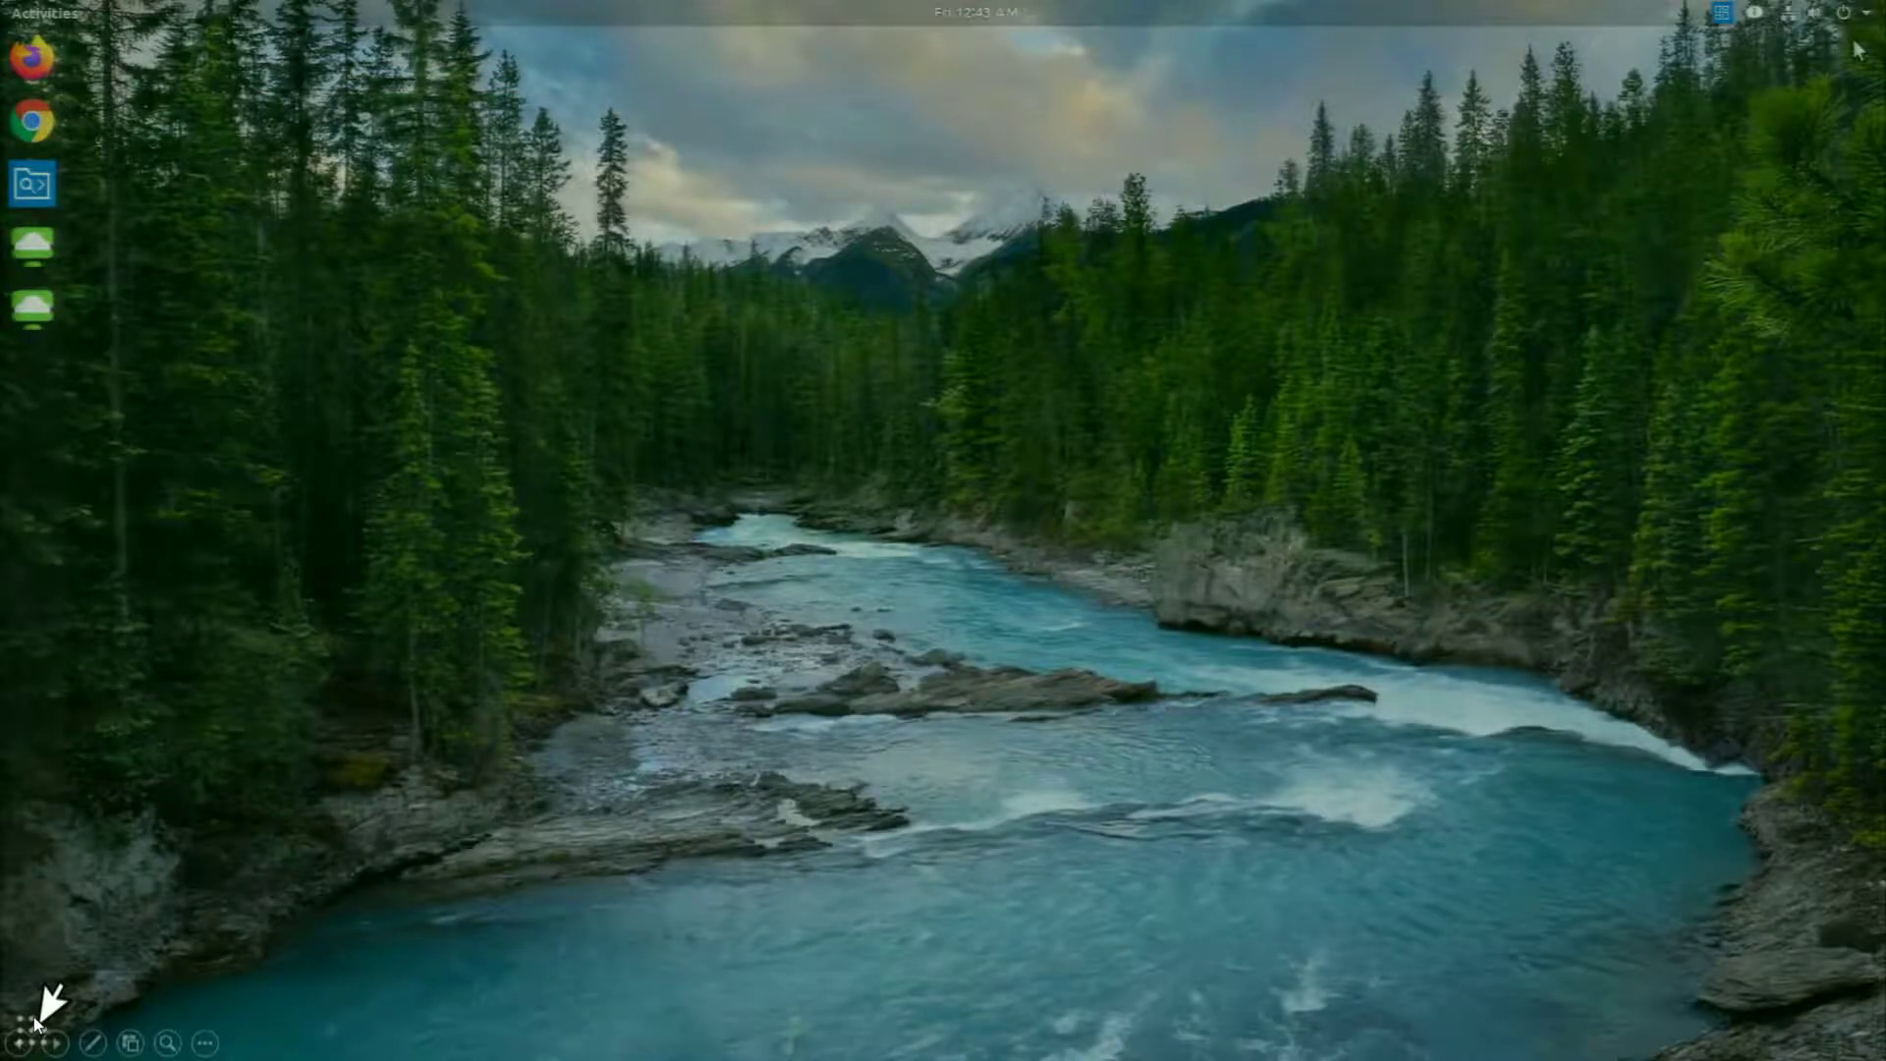
{"action": "left_click", "coordinate": [31, 1026]}
Log the guest user out from the system menu and confirm the logout.
{"action": "left_click", "coordinate": [1865, 17]}
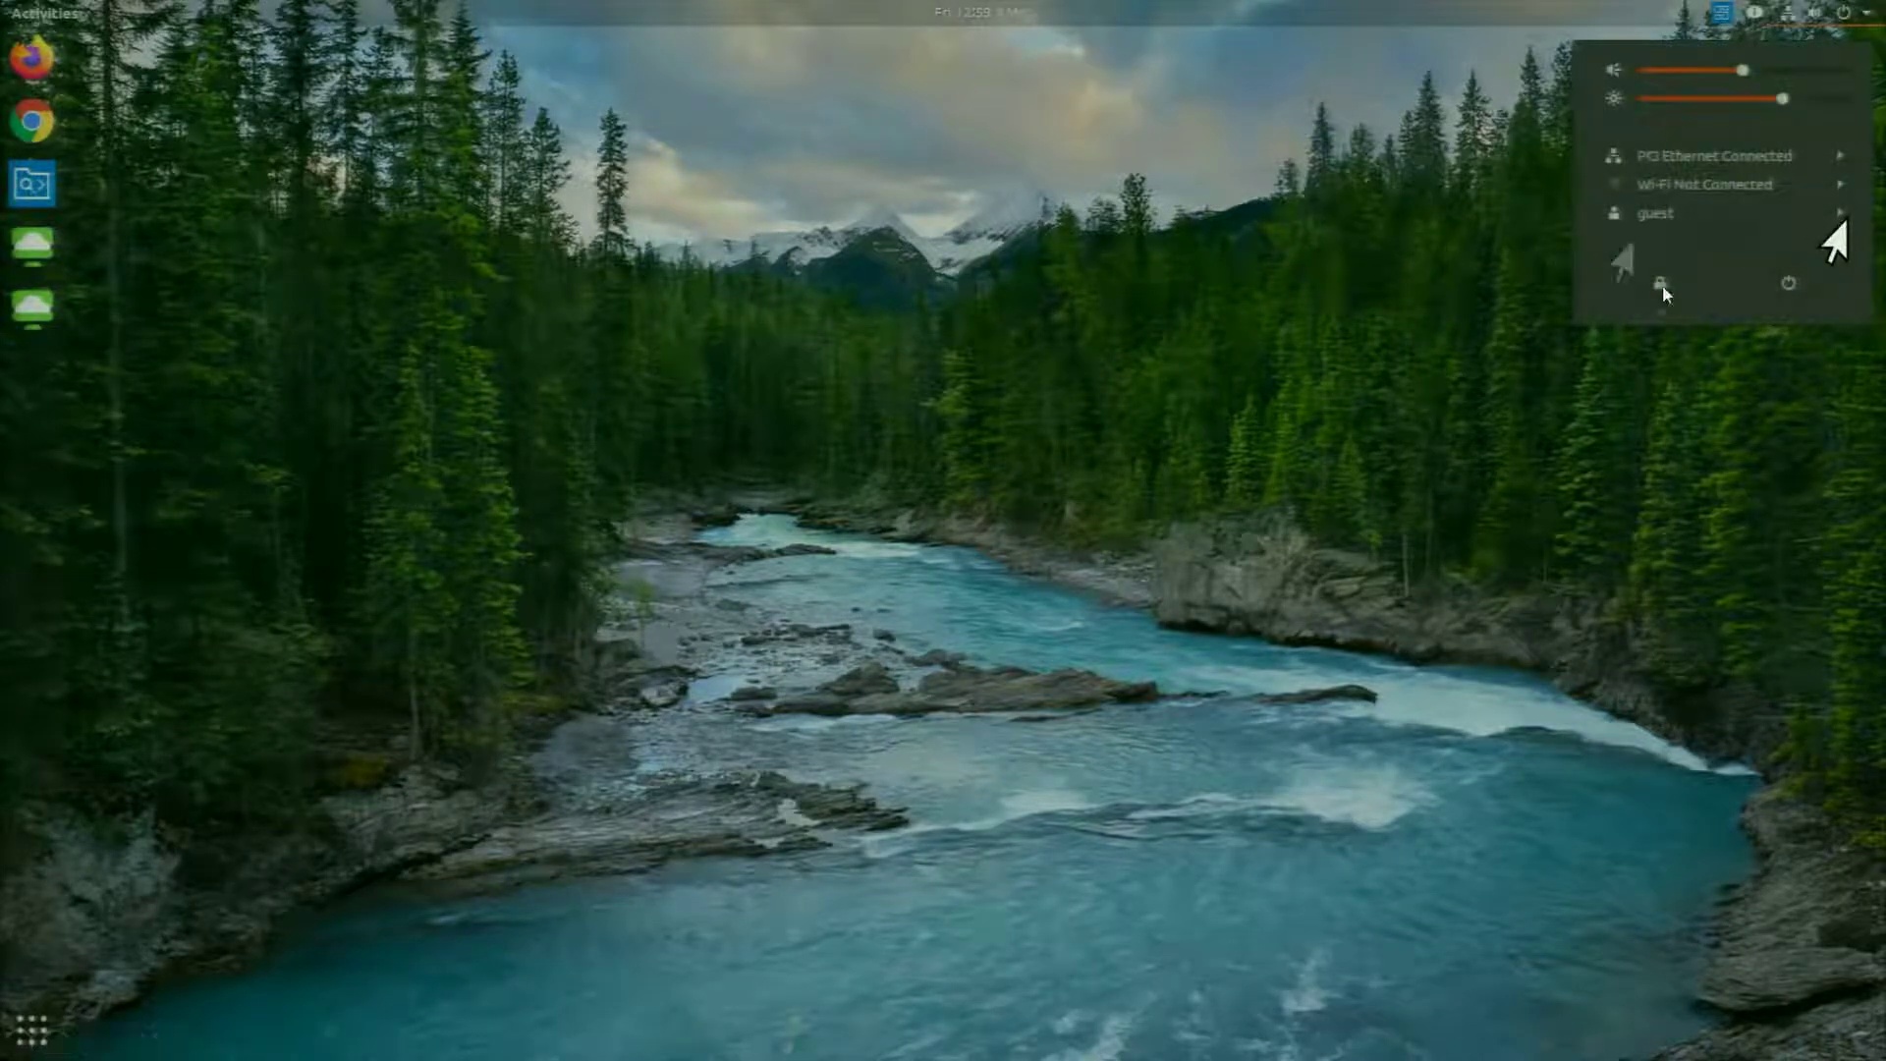
{"action": "left_click", "coordinate": [1834, 216]}
{"action": "left_click", "coordinate": [1646, 246]}
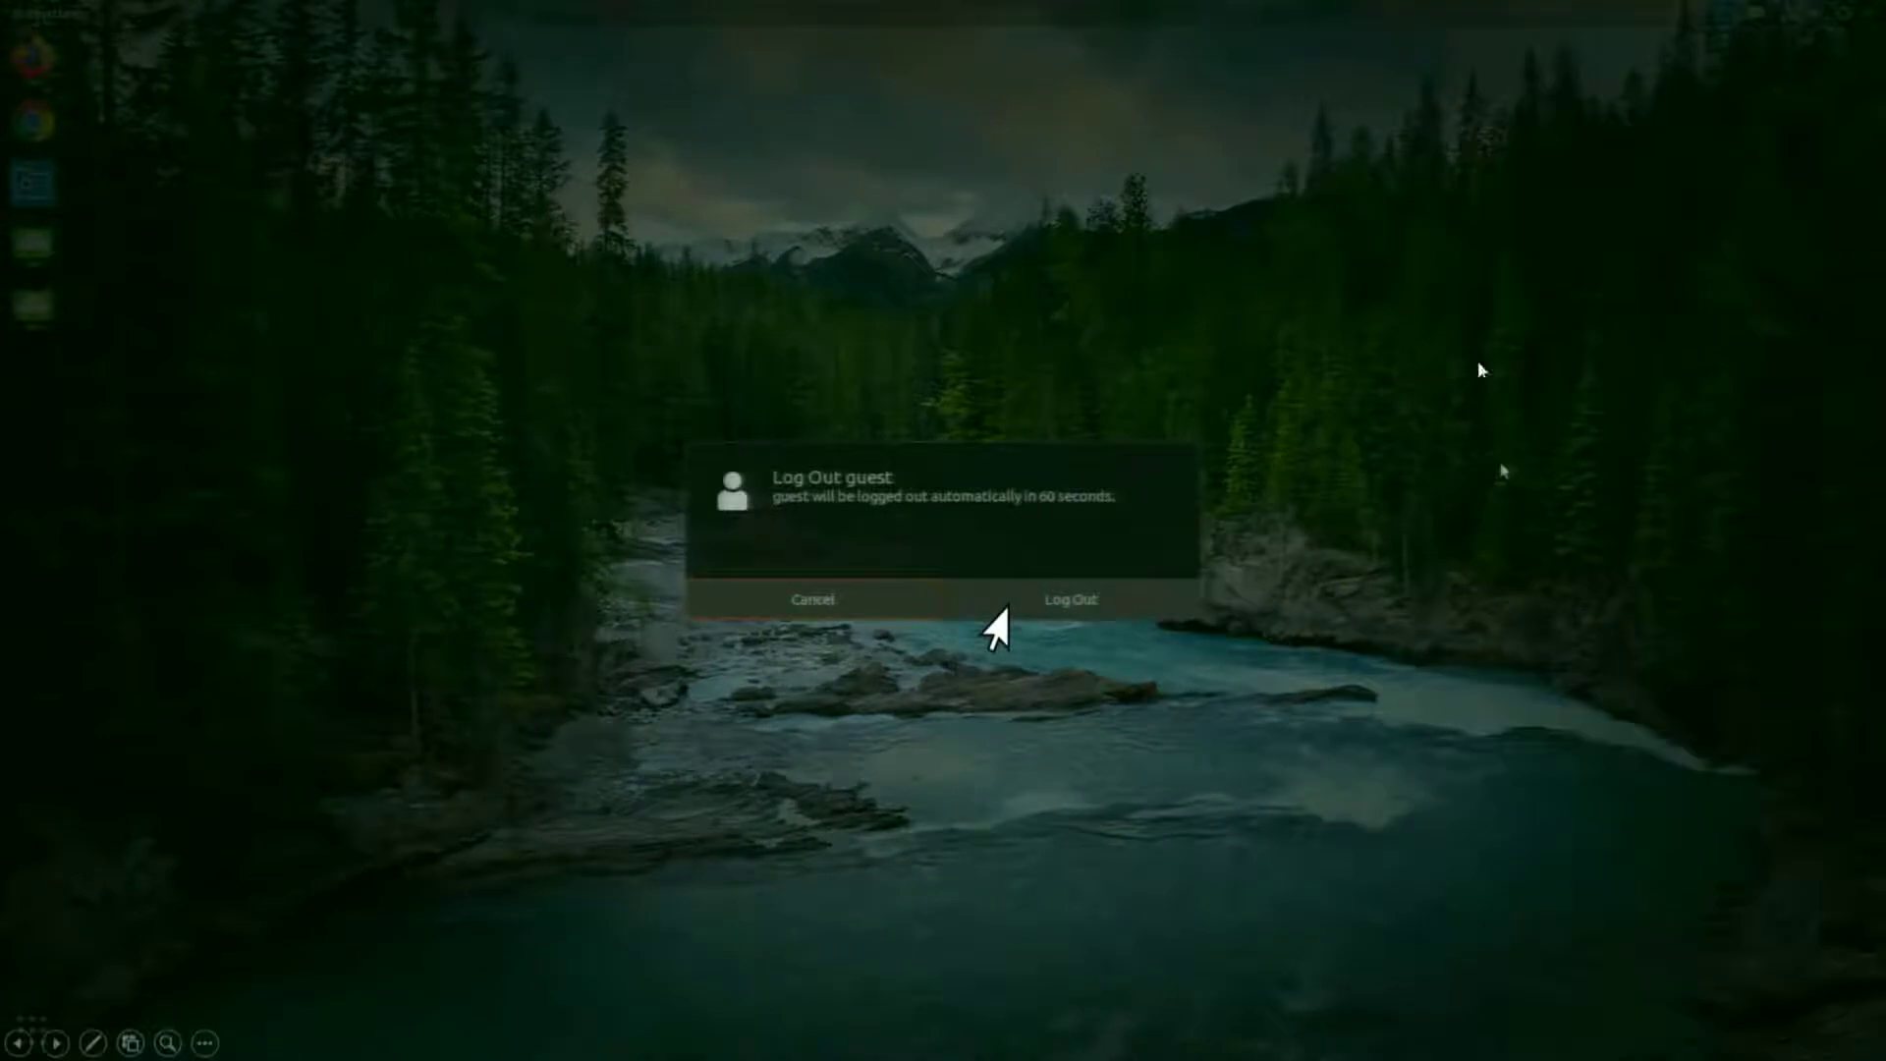
{"action": "left_click", "coordinate": [1043, 606]}
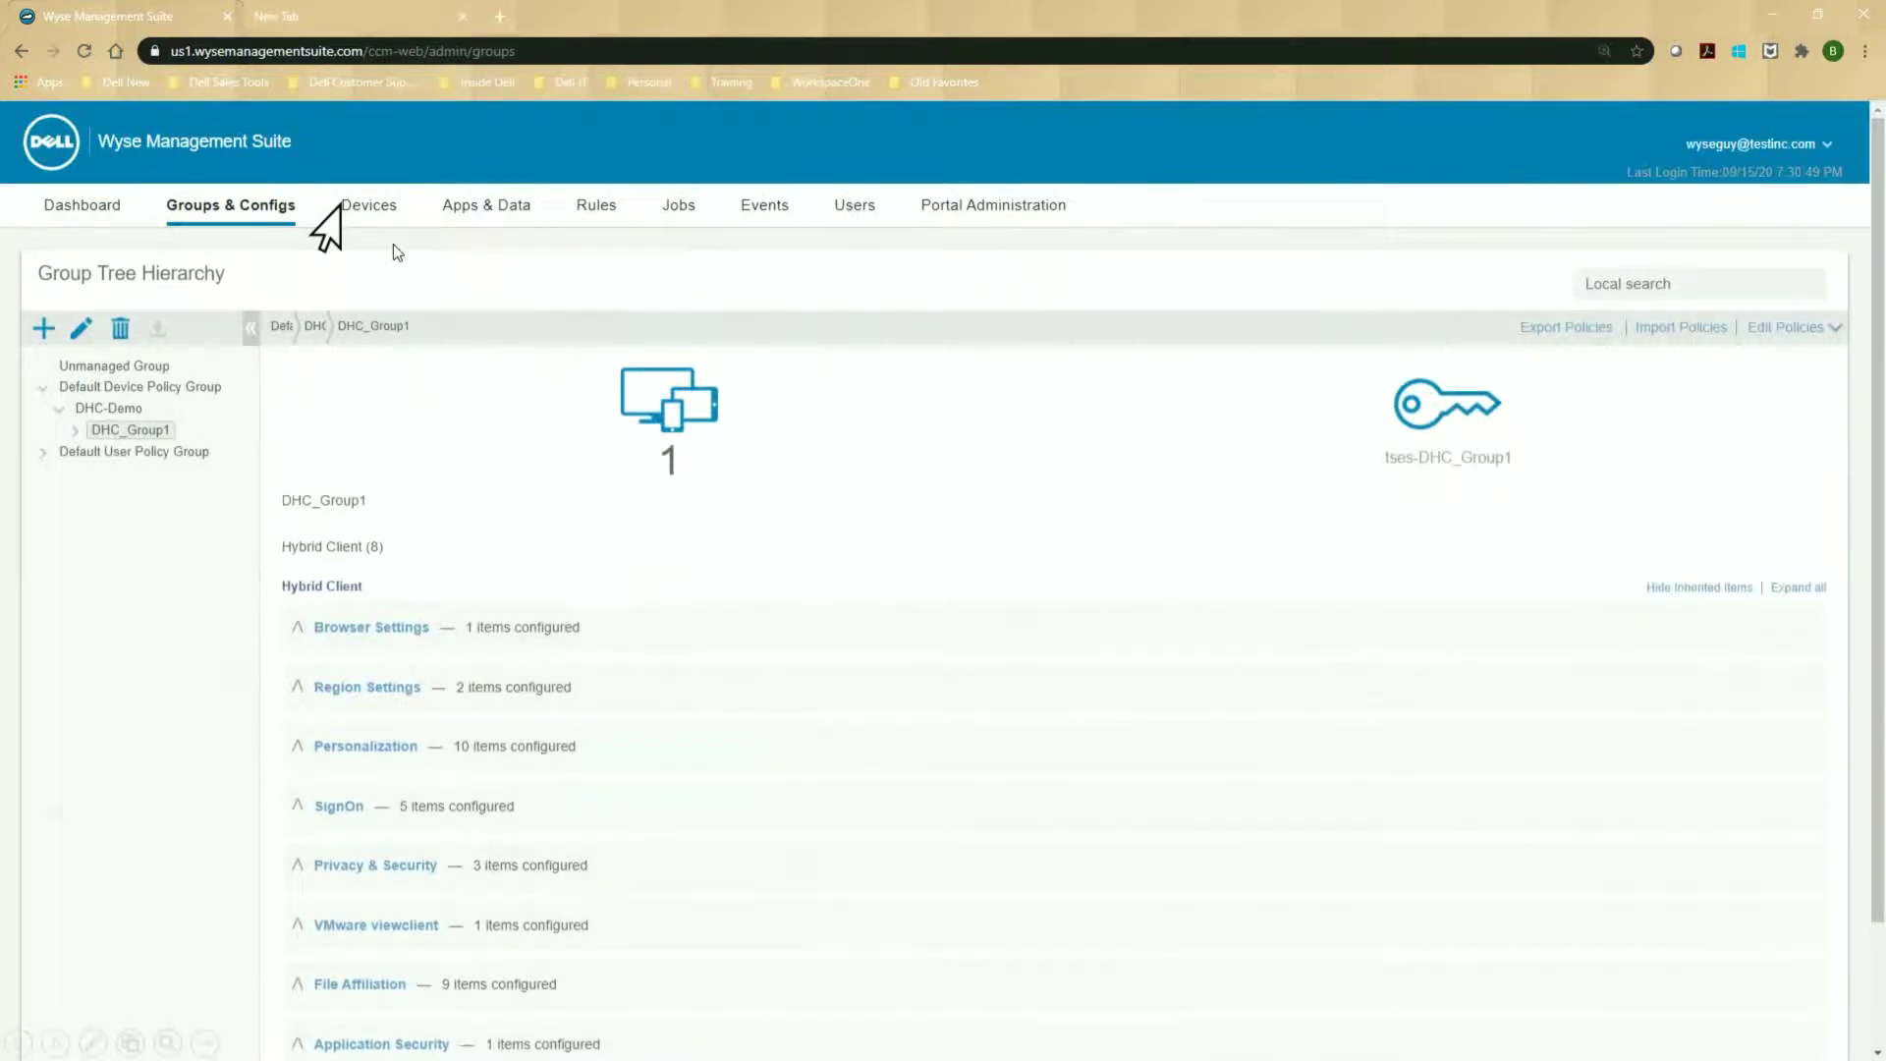
Change the Hybrid Client device's group from DHC-Demo to DHC_Group1 and save.
{"action": "left_click", "coordinate": [369, 208]}
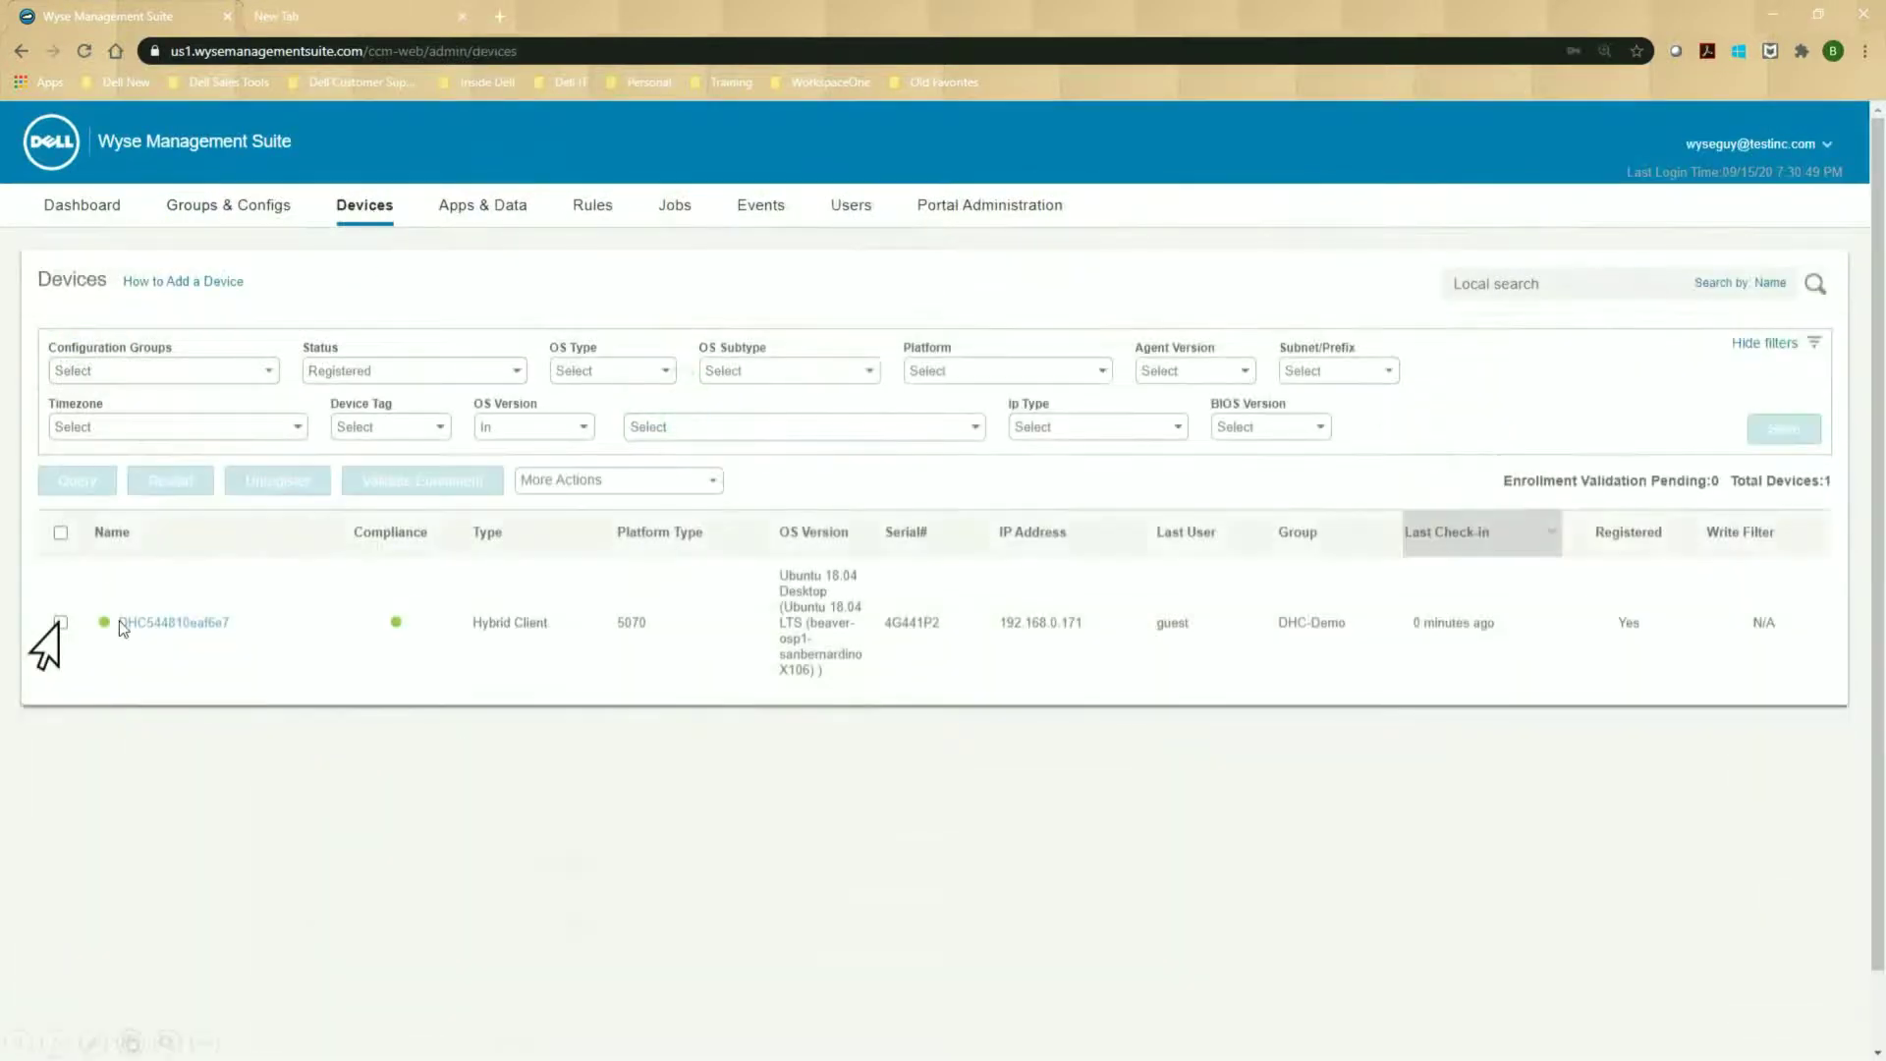
{"action": "left_click", "coordinate": [60, 622]}
{"action": "left_click", "coordinate": [617, 479]}
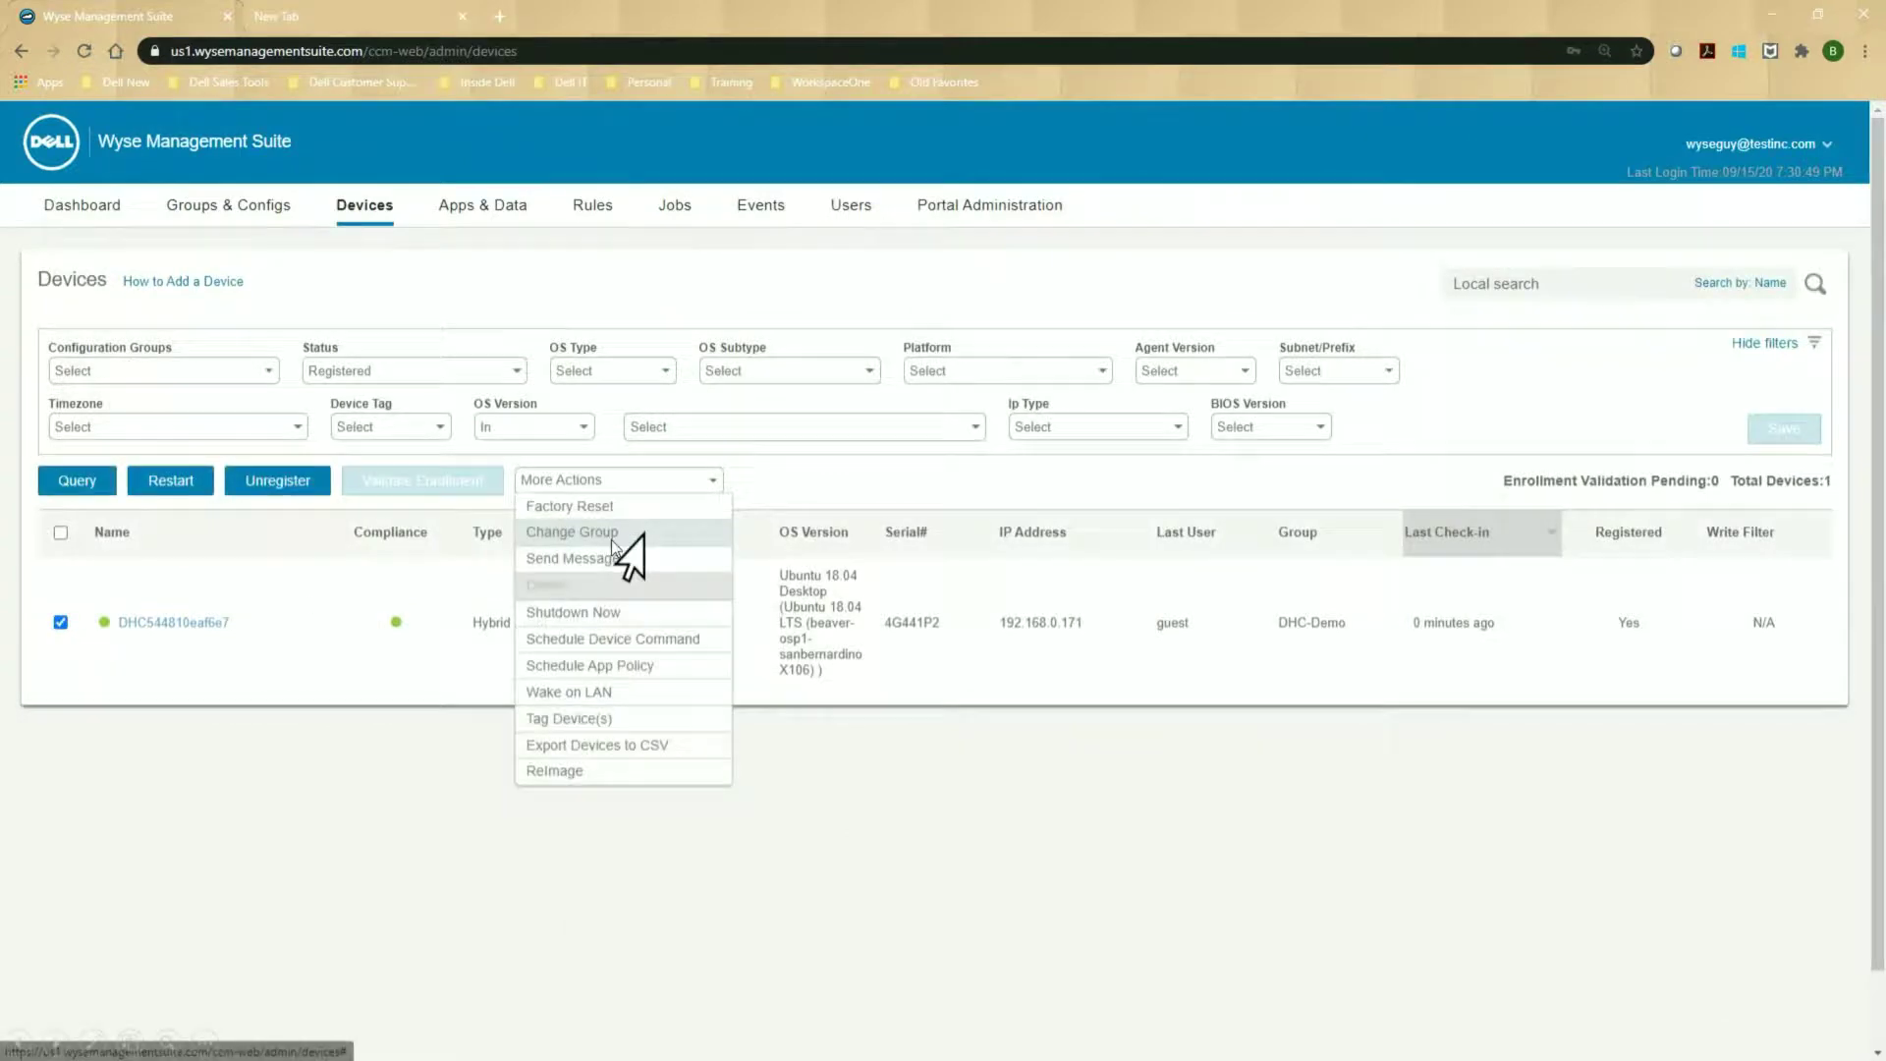
{"action": "left_click", "coordinate": [656, 537]}
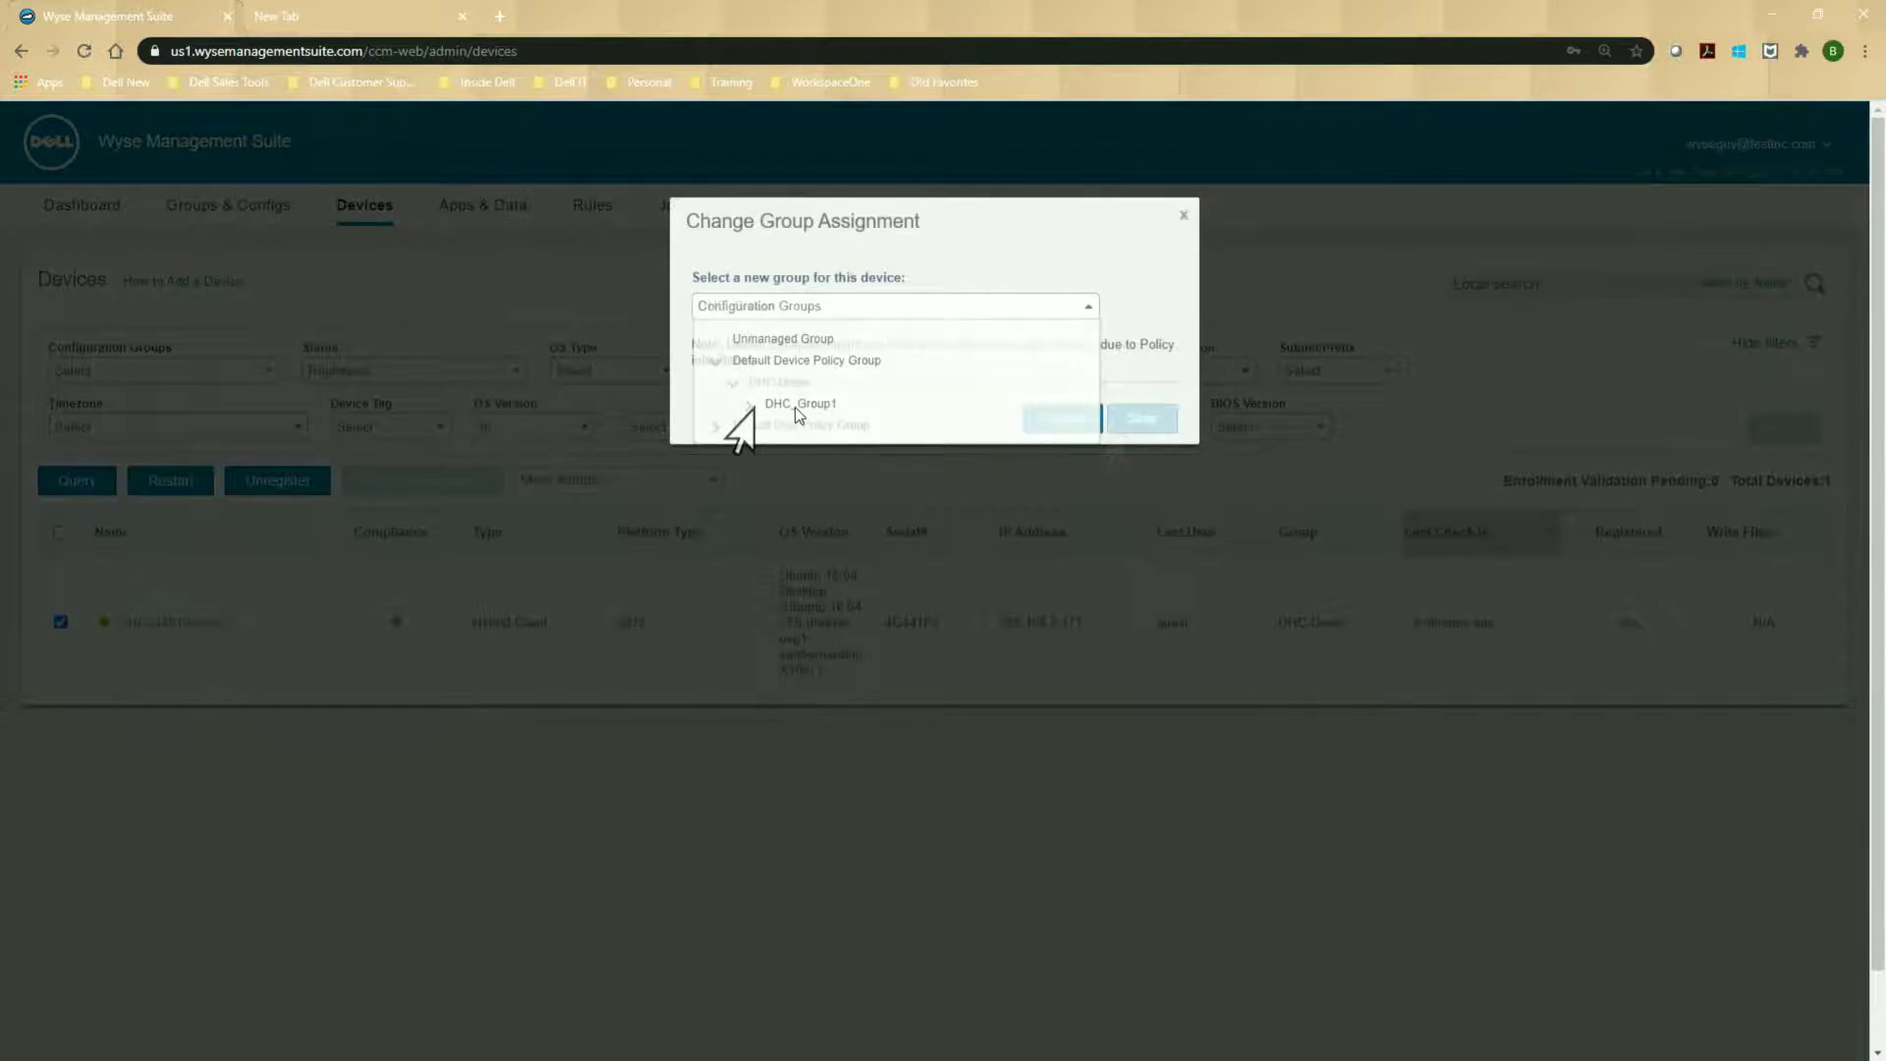
{"action": "left_click", "coordinate": [795, 405]}
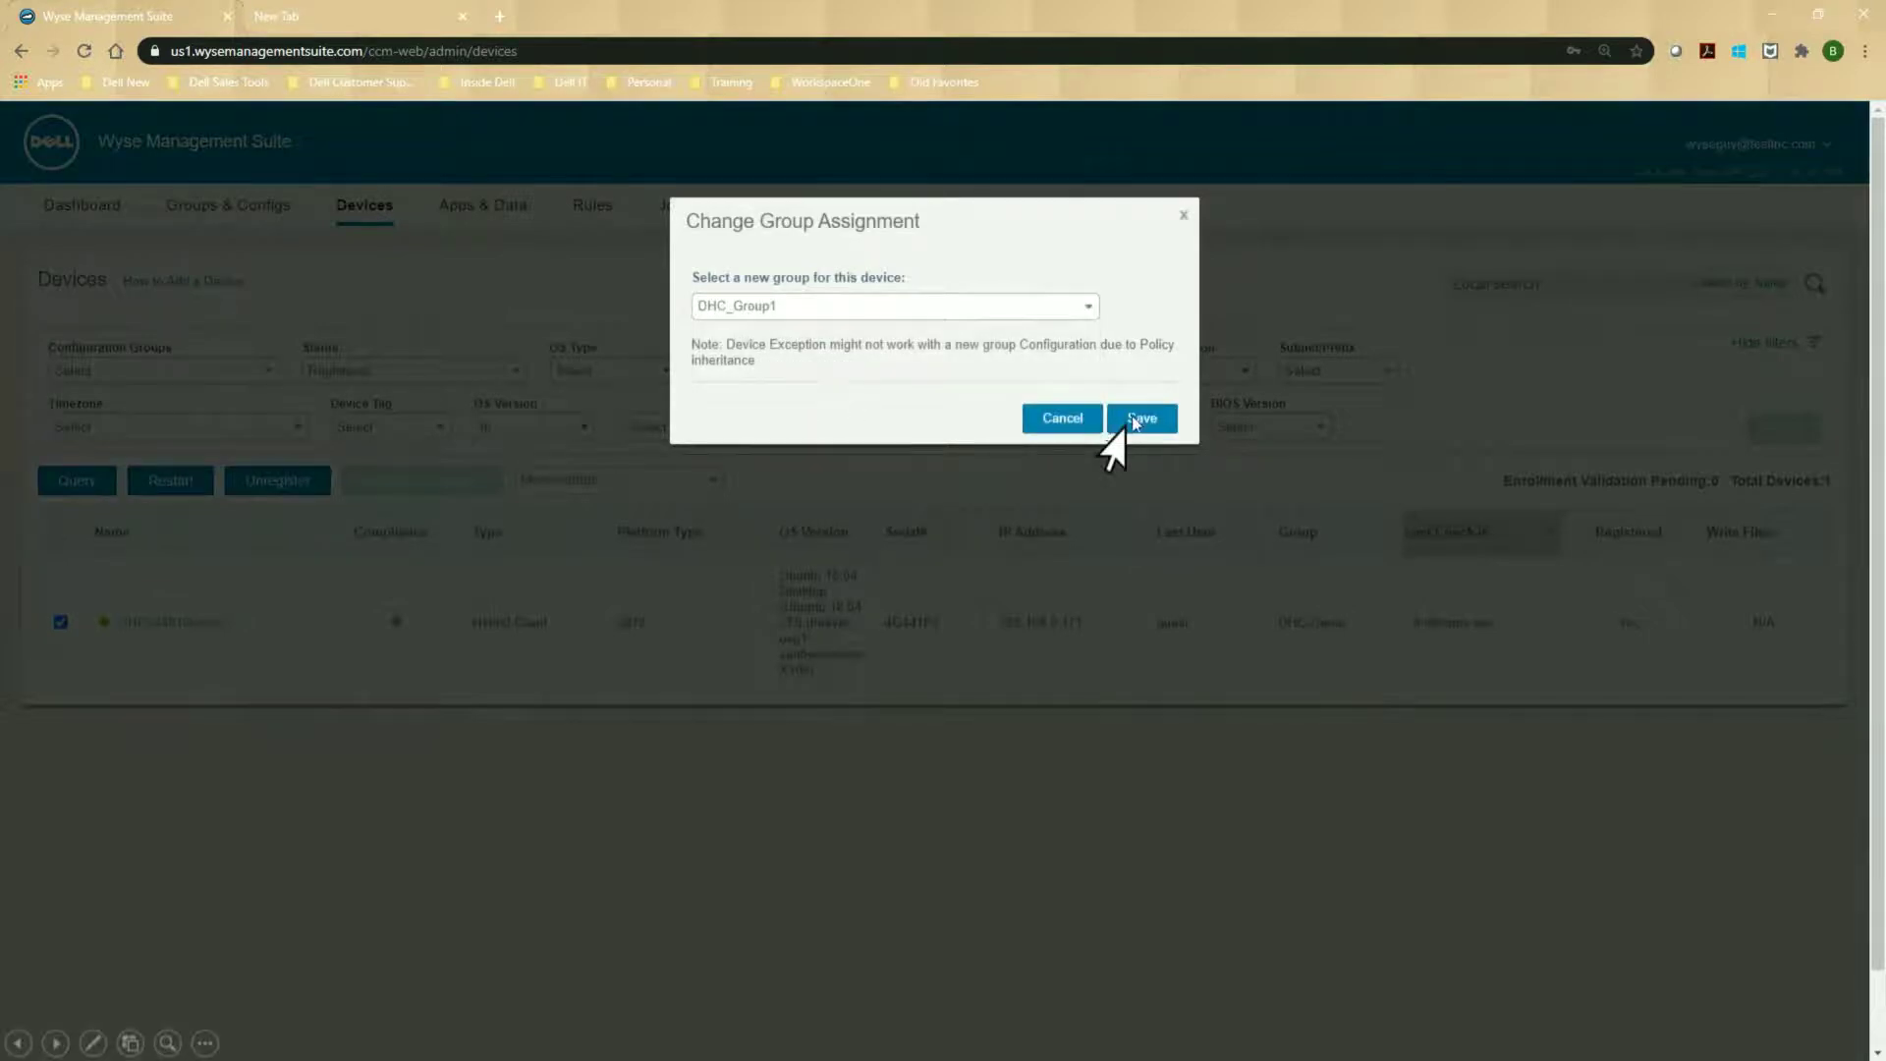
{"action": "left_click", "coordinate": [1137, 420]}
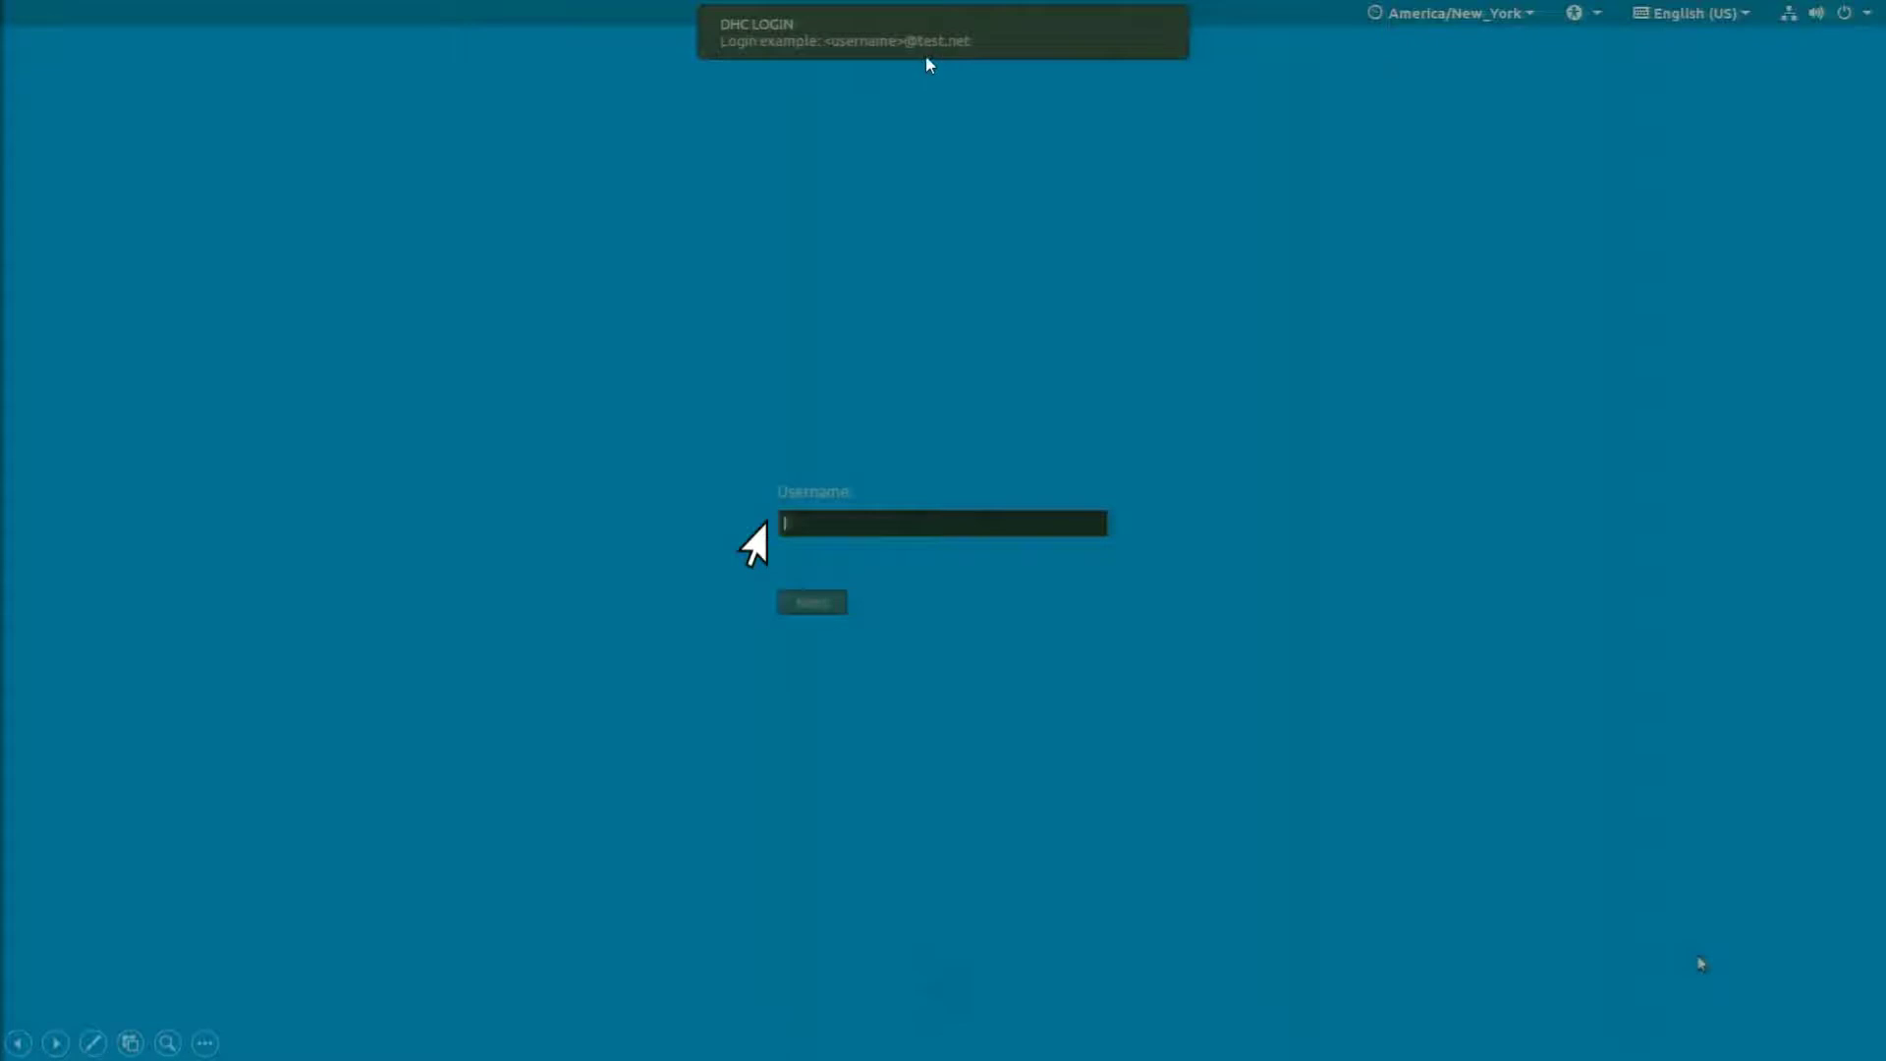
Enter guest as the username and continue to the password prompt.
{"action": "type", "text": "guest"}
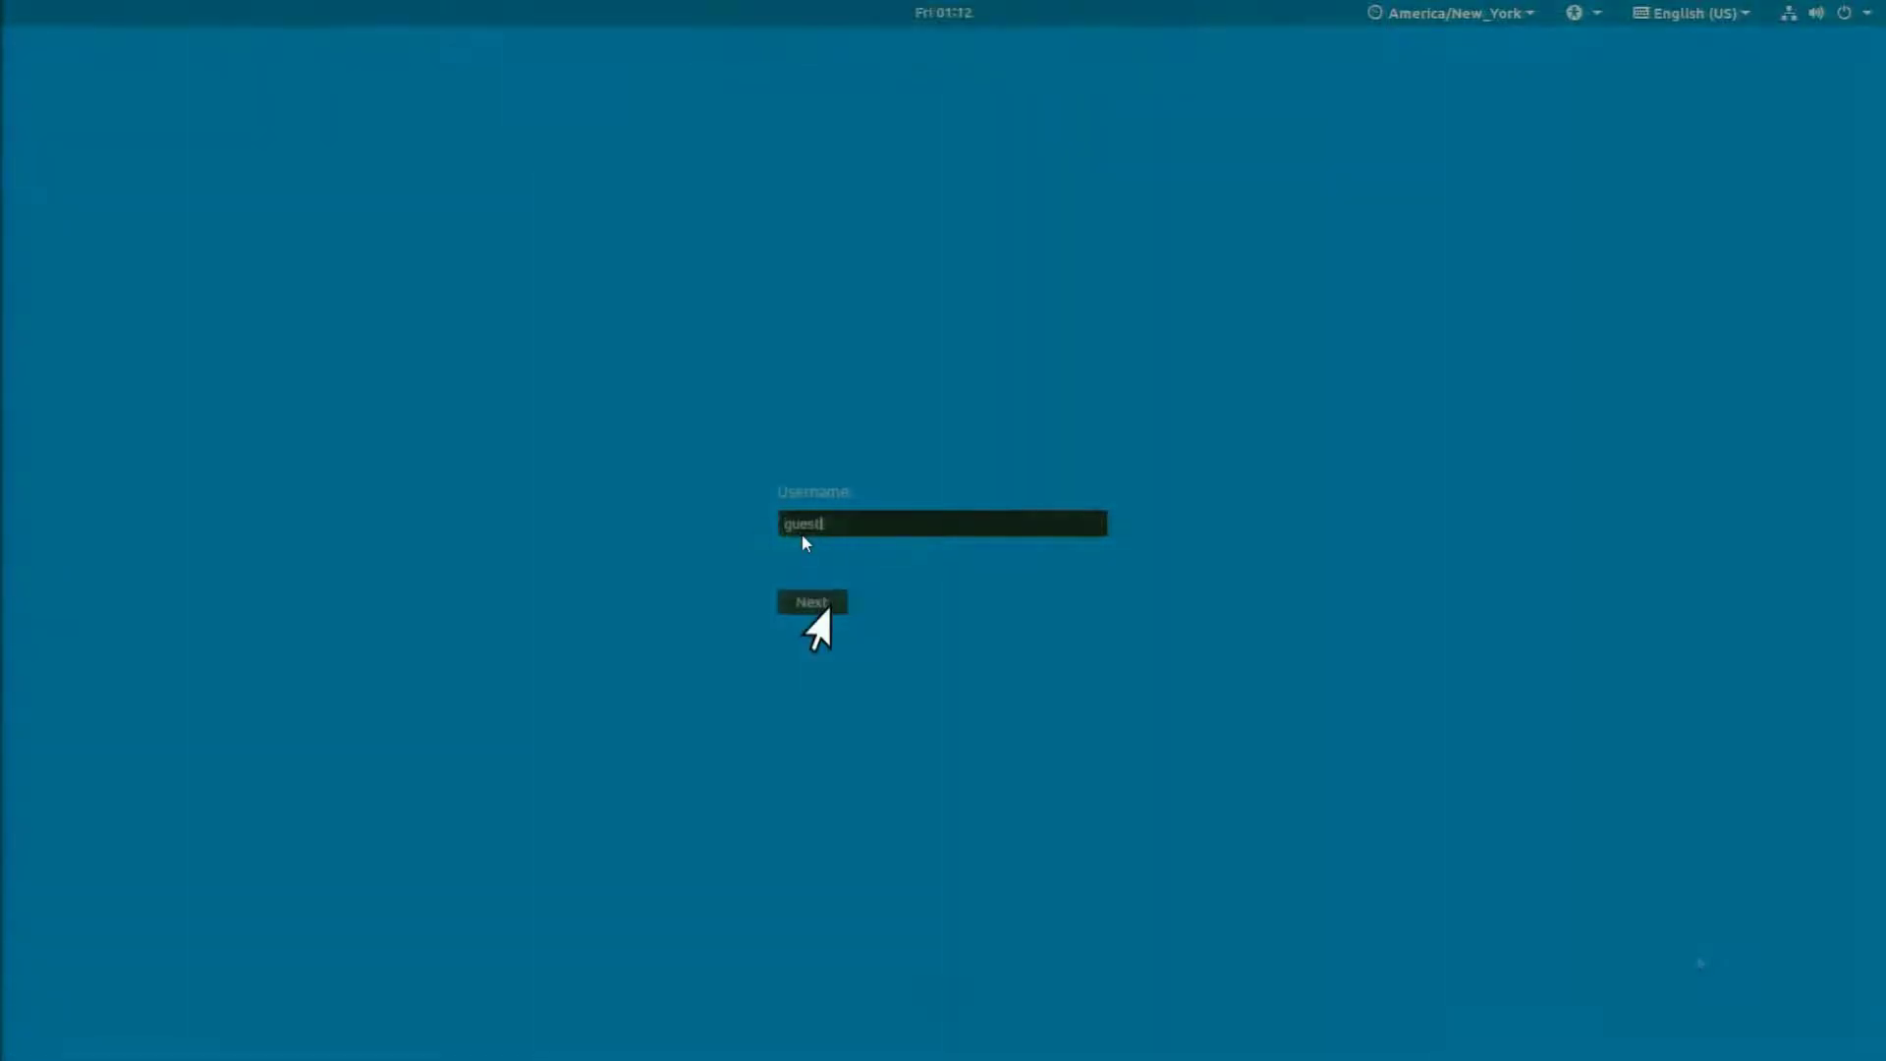
{"action": "left_click", "coordinate": [830, 603]}
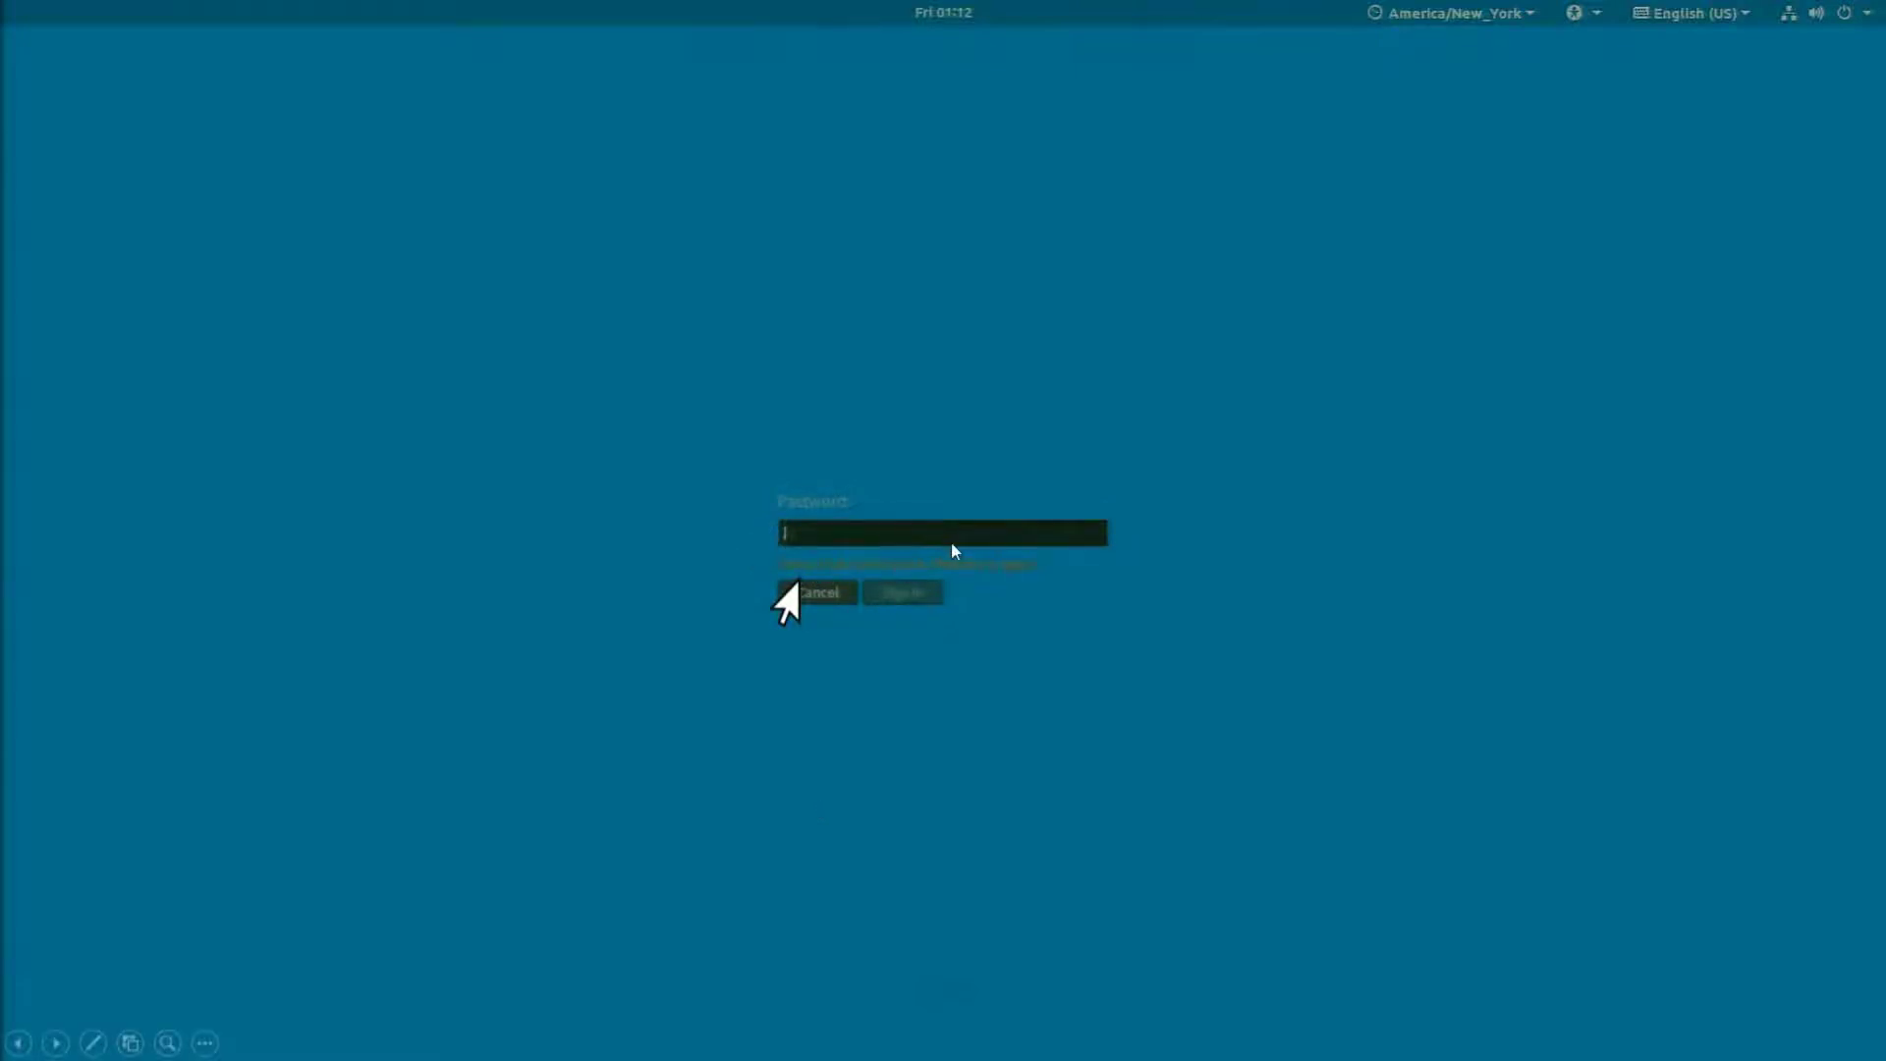
Leave the guest login and sign in with the test.net domain user's username and password.
{"action": "left_click", "coordinate": [801, 591]}
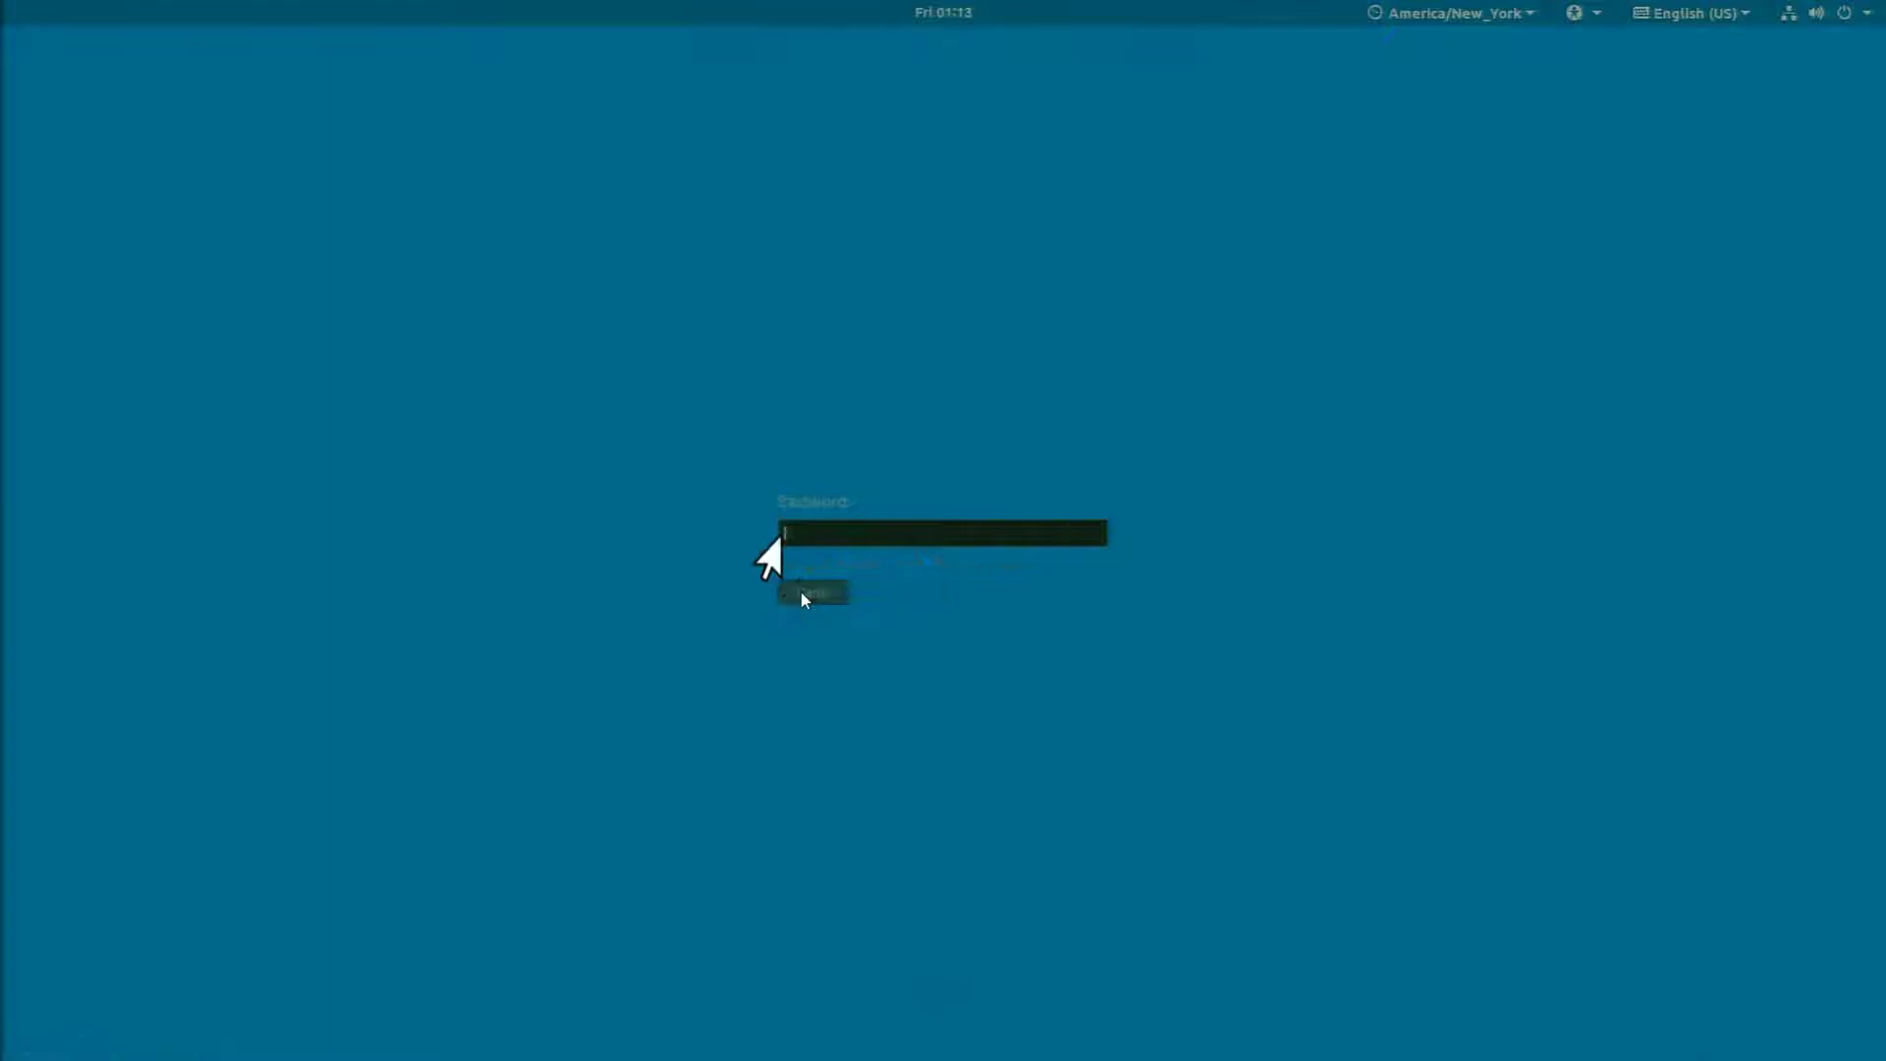
{"action": "type", "text": "user1@test.net"}
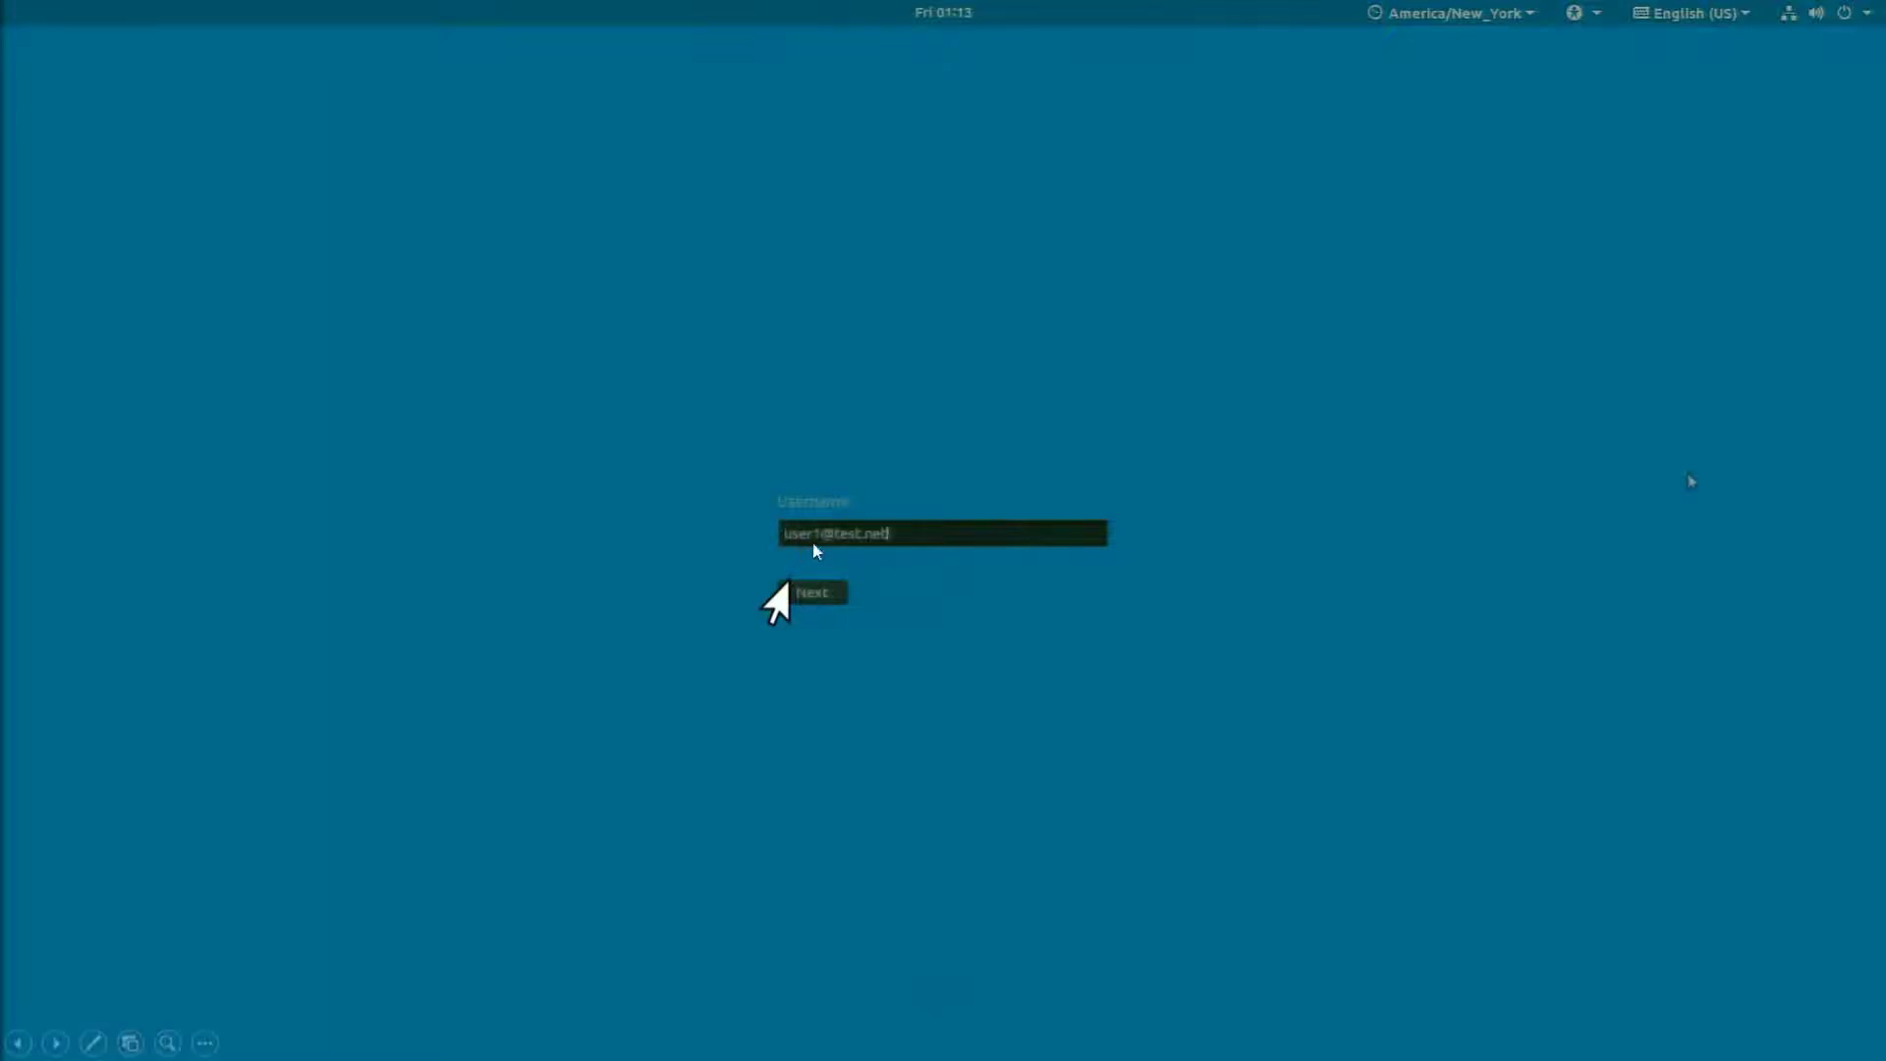
{"action": "left_click", "coordinate": [799, 597]}
{"action": "left_click", "coordinate": [886, 593]}
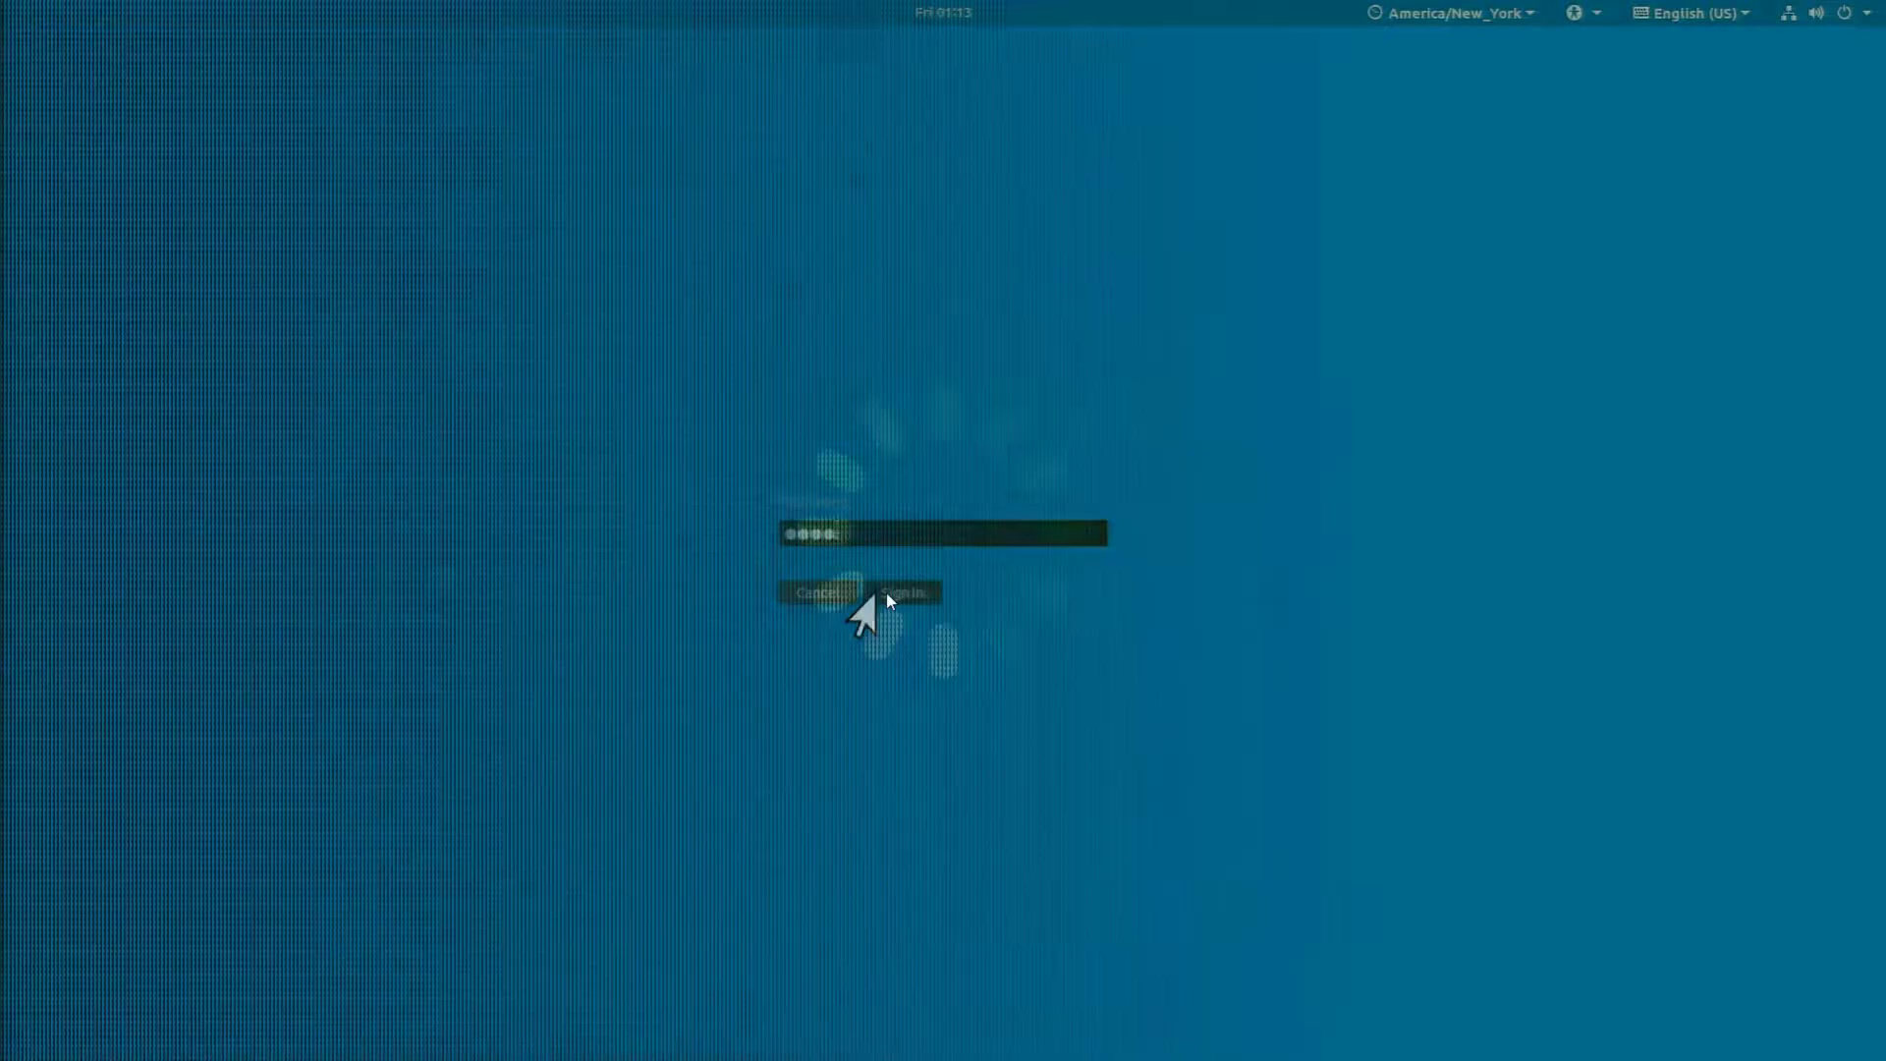
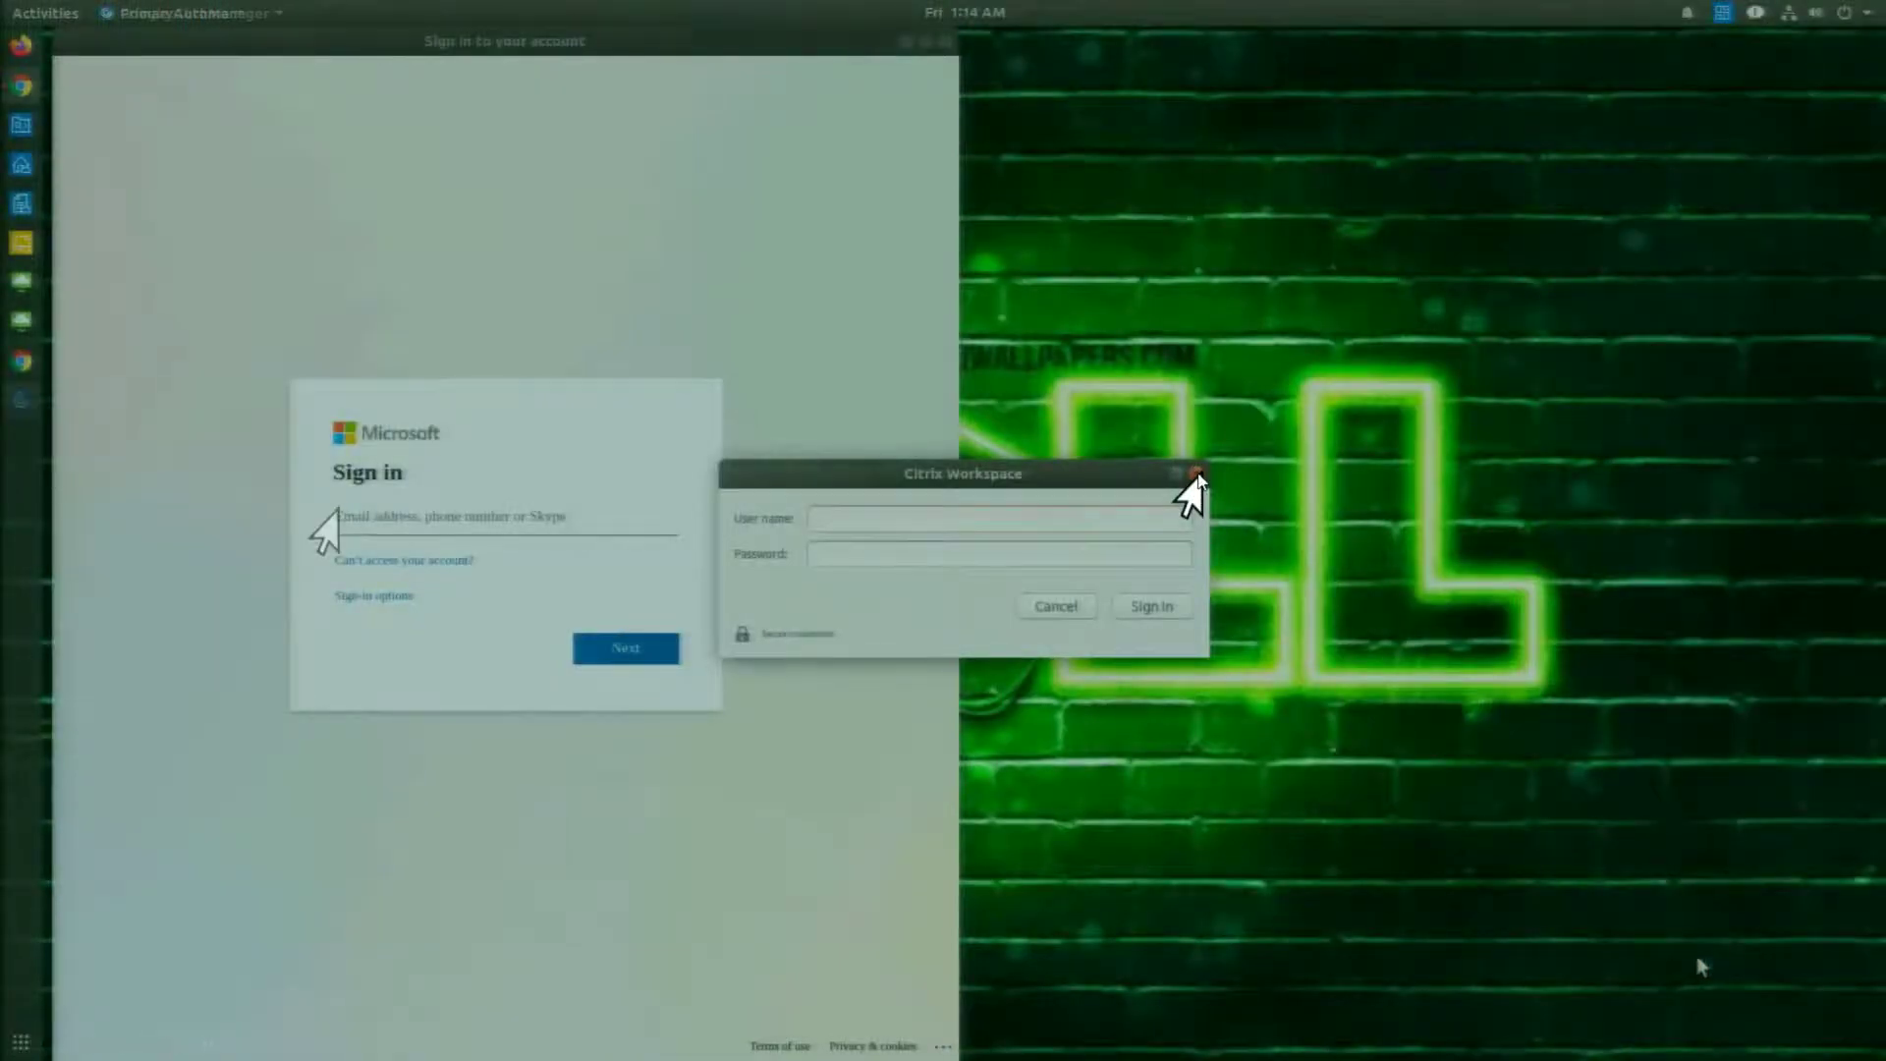
Dismiss the Citrix Workspace user name and password prompt, leaving only the Microsoft sign-in page.
{"action": "left_click", "coordinate": [1197, 473]}
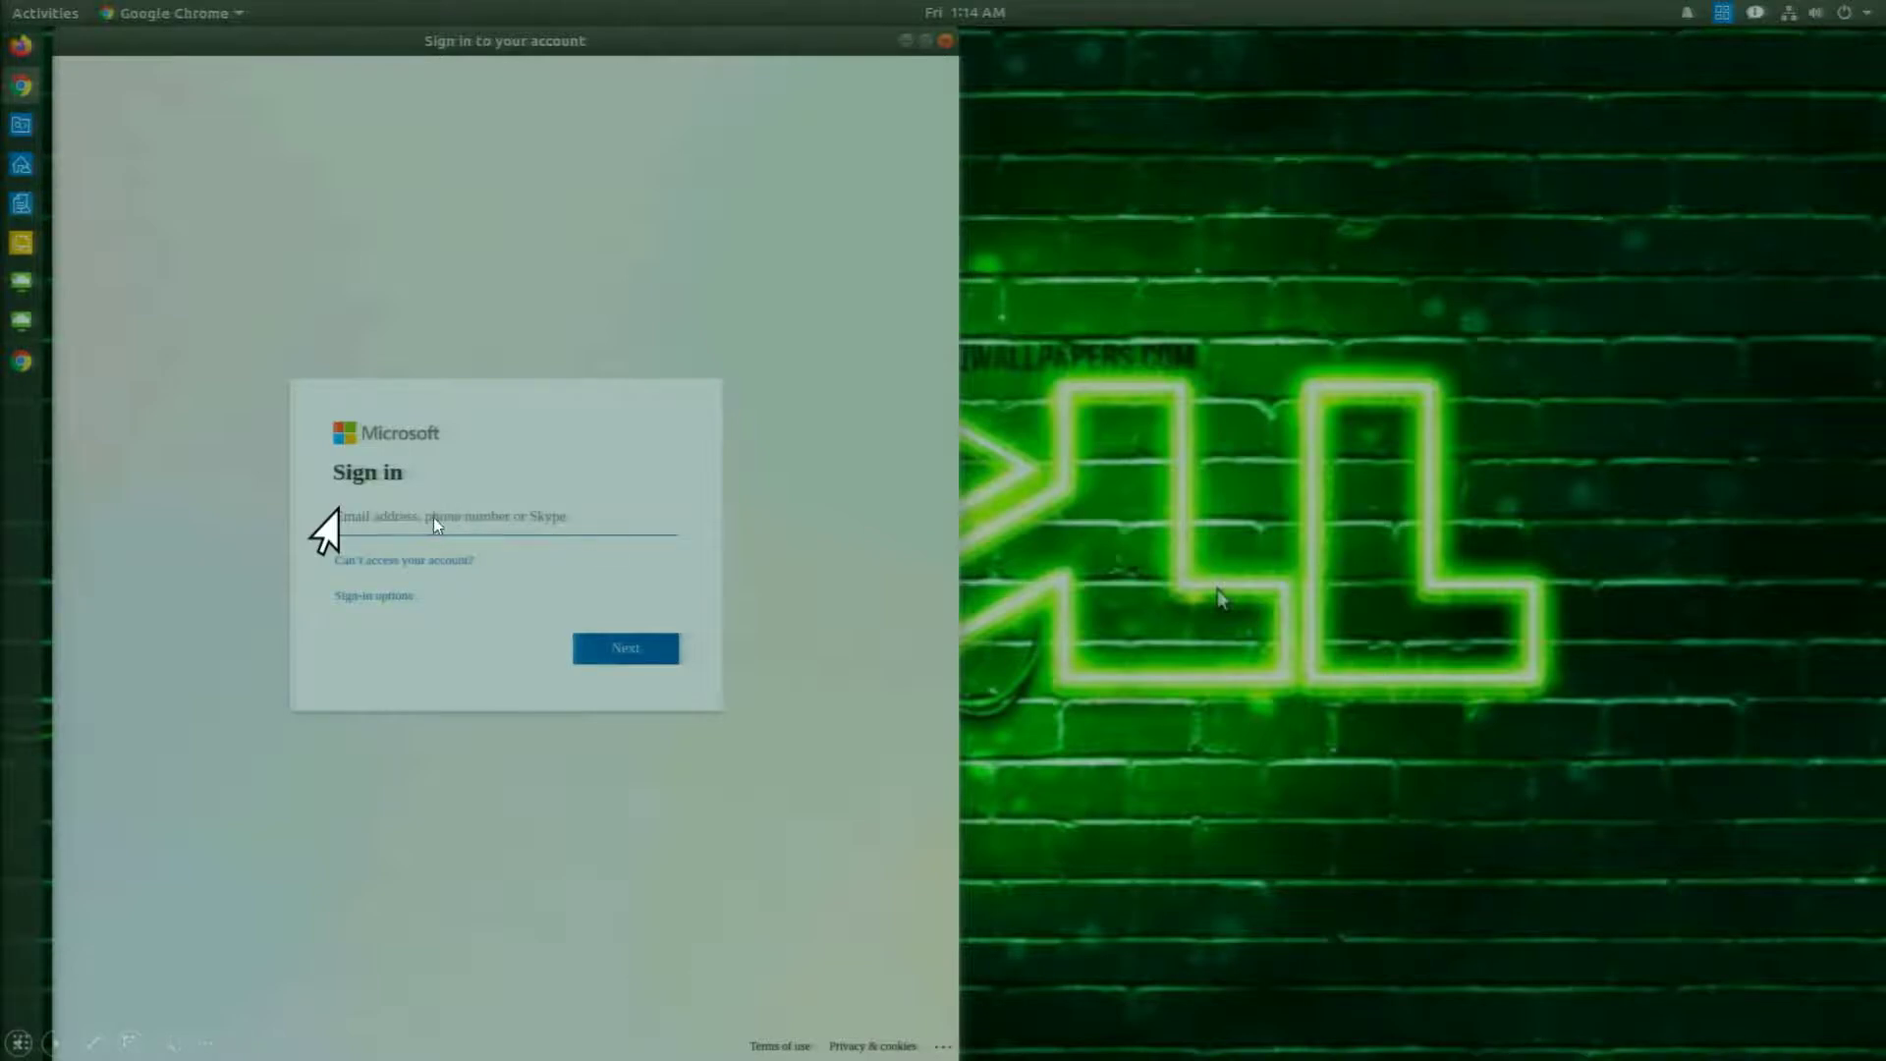
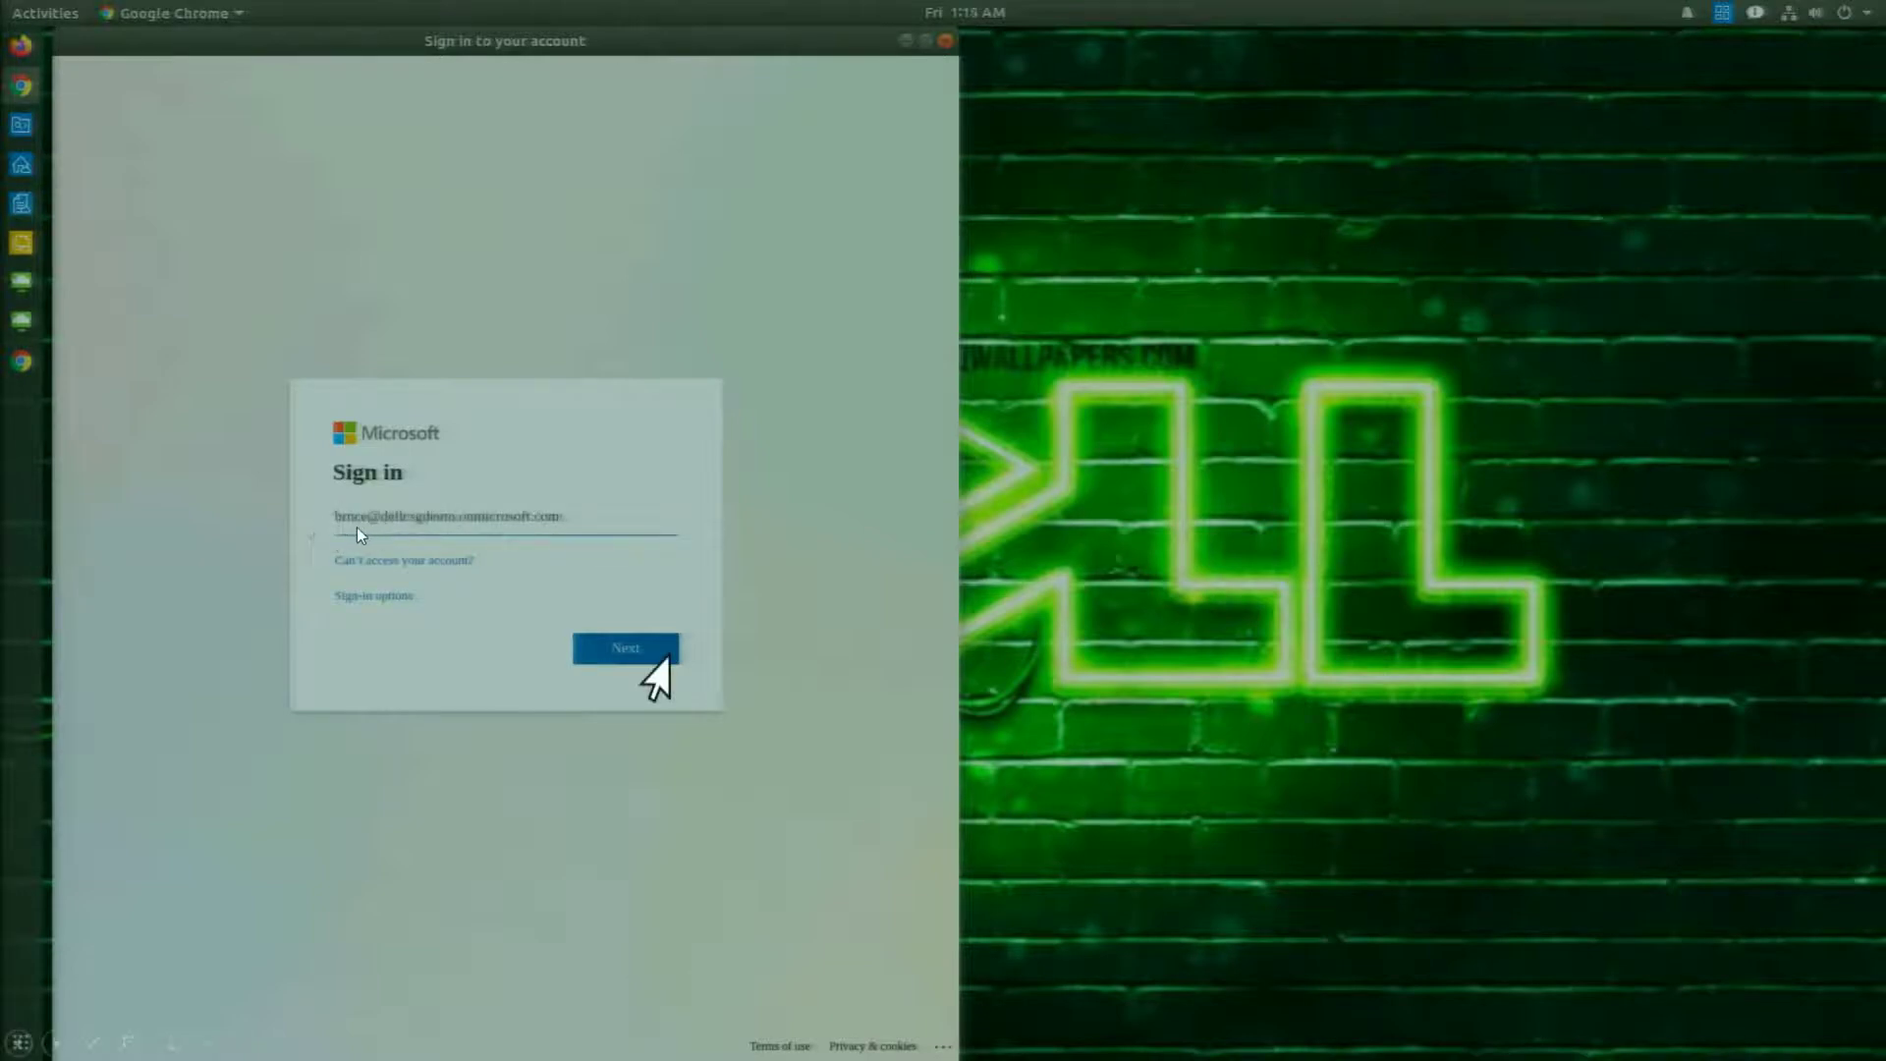
Sign in to the work Microsoft account with its email and password.
{"action": "left_click", "coordinate": [649, 651]}
{"action": "left_click", "coordinate": [627, 649]}
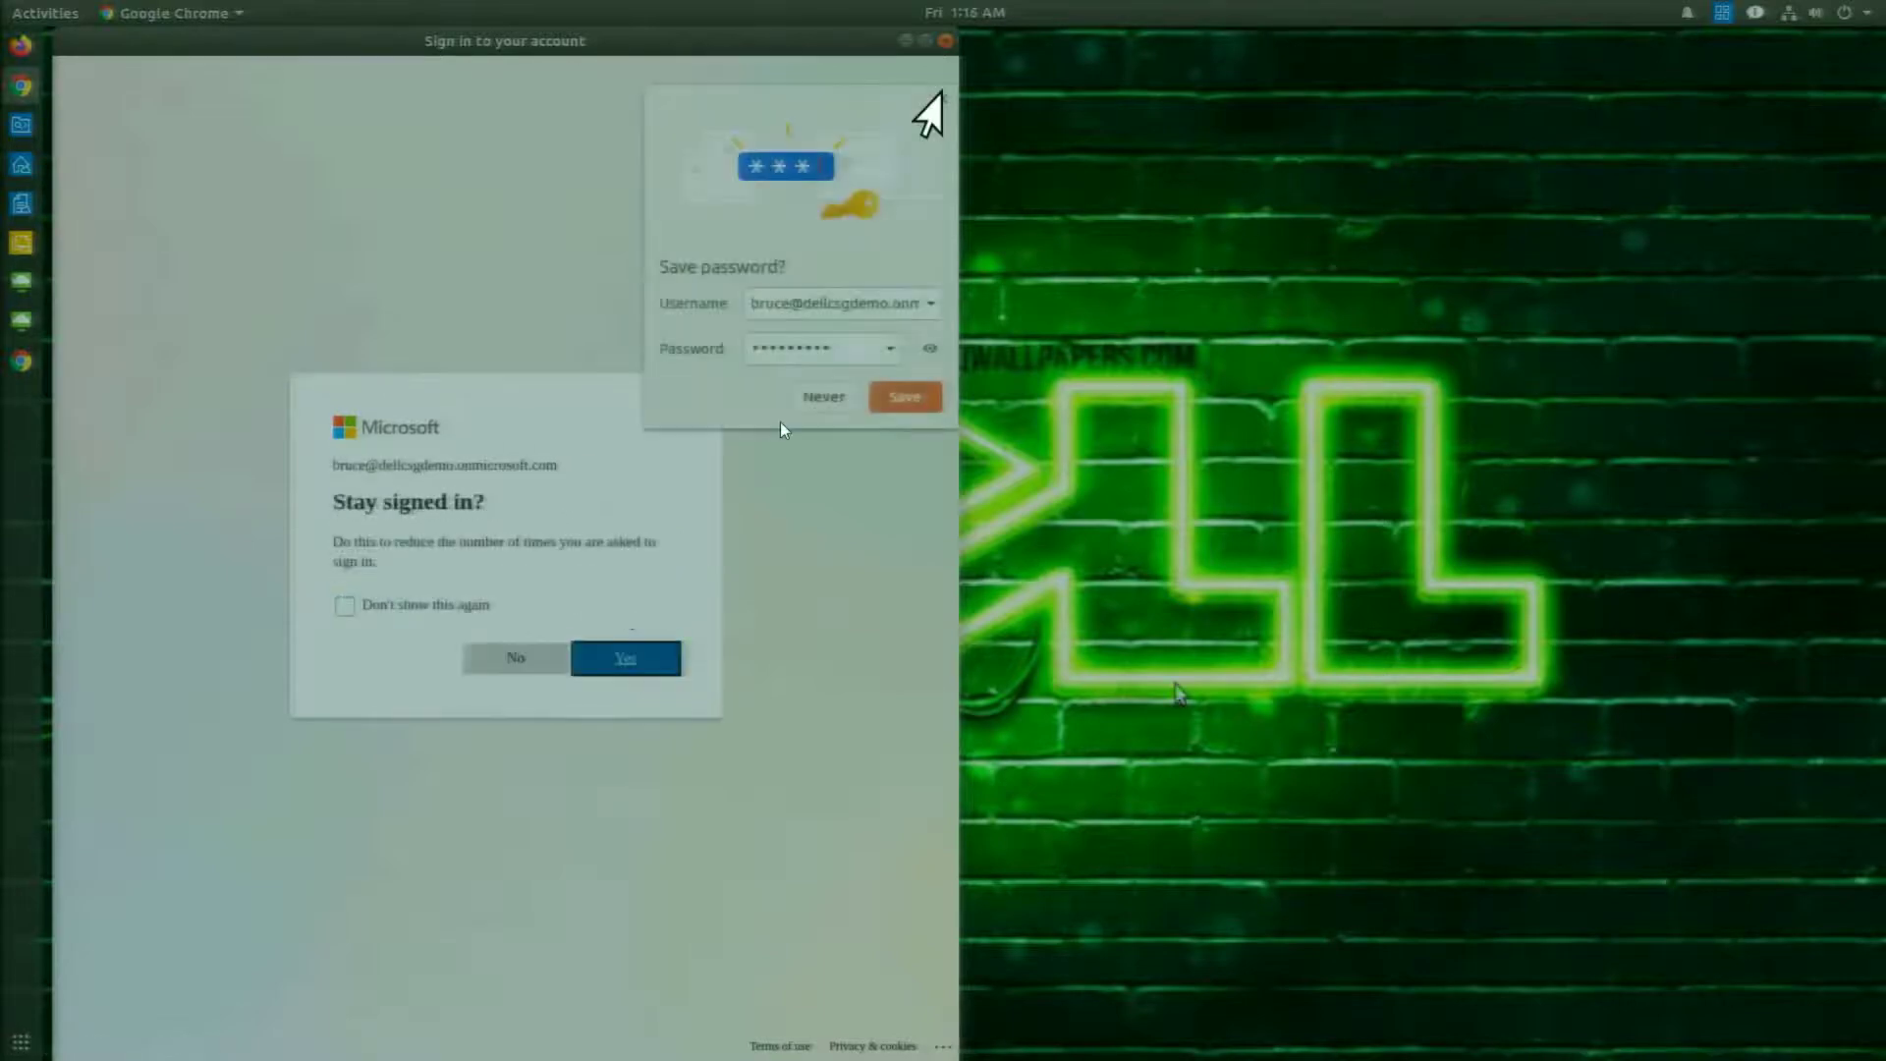
Save the password in Chrome, choose to stay signed in, and close the authentication window.
{"action": "left_click", "coordinate": [922, 394]}
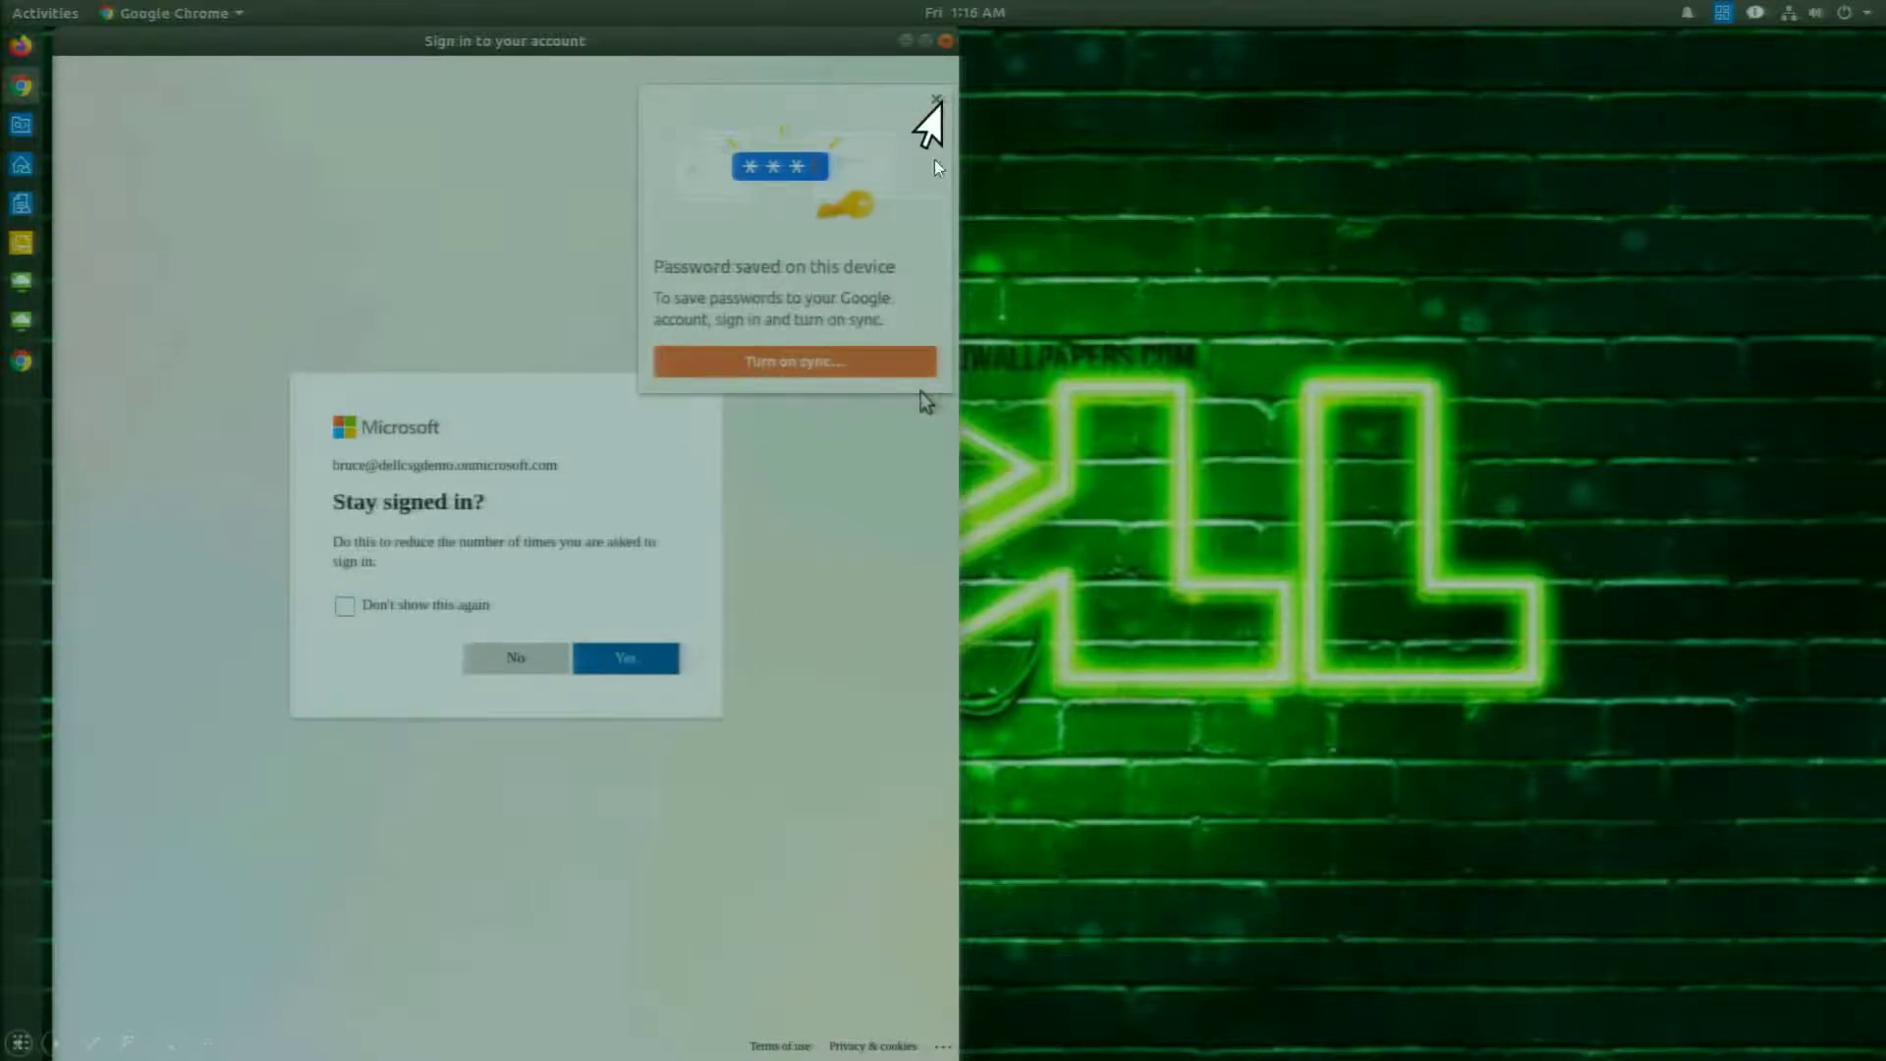
{"action": "left_click", "coordinate": [935, 102]}
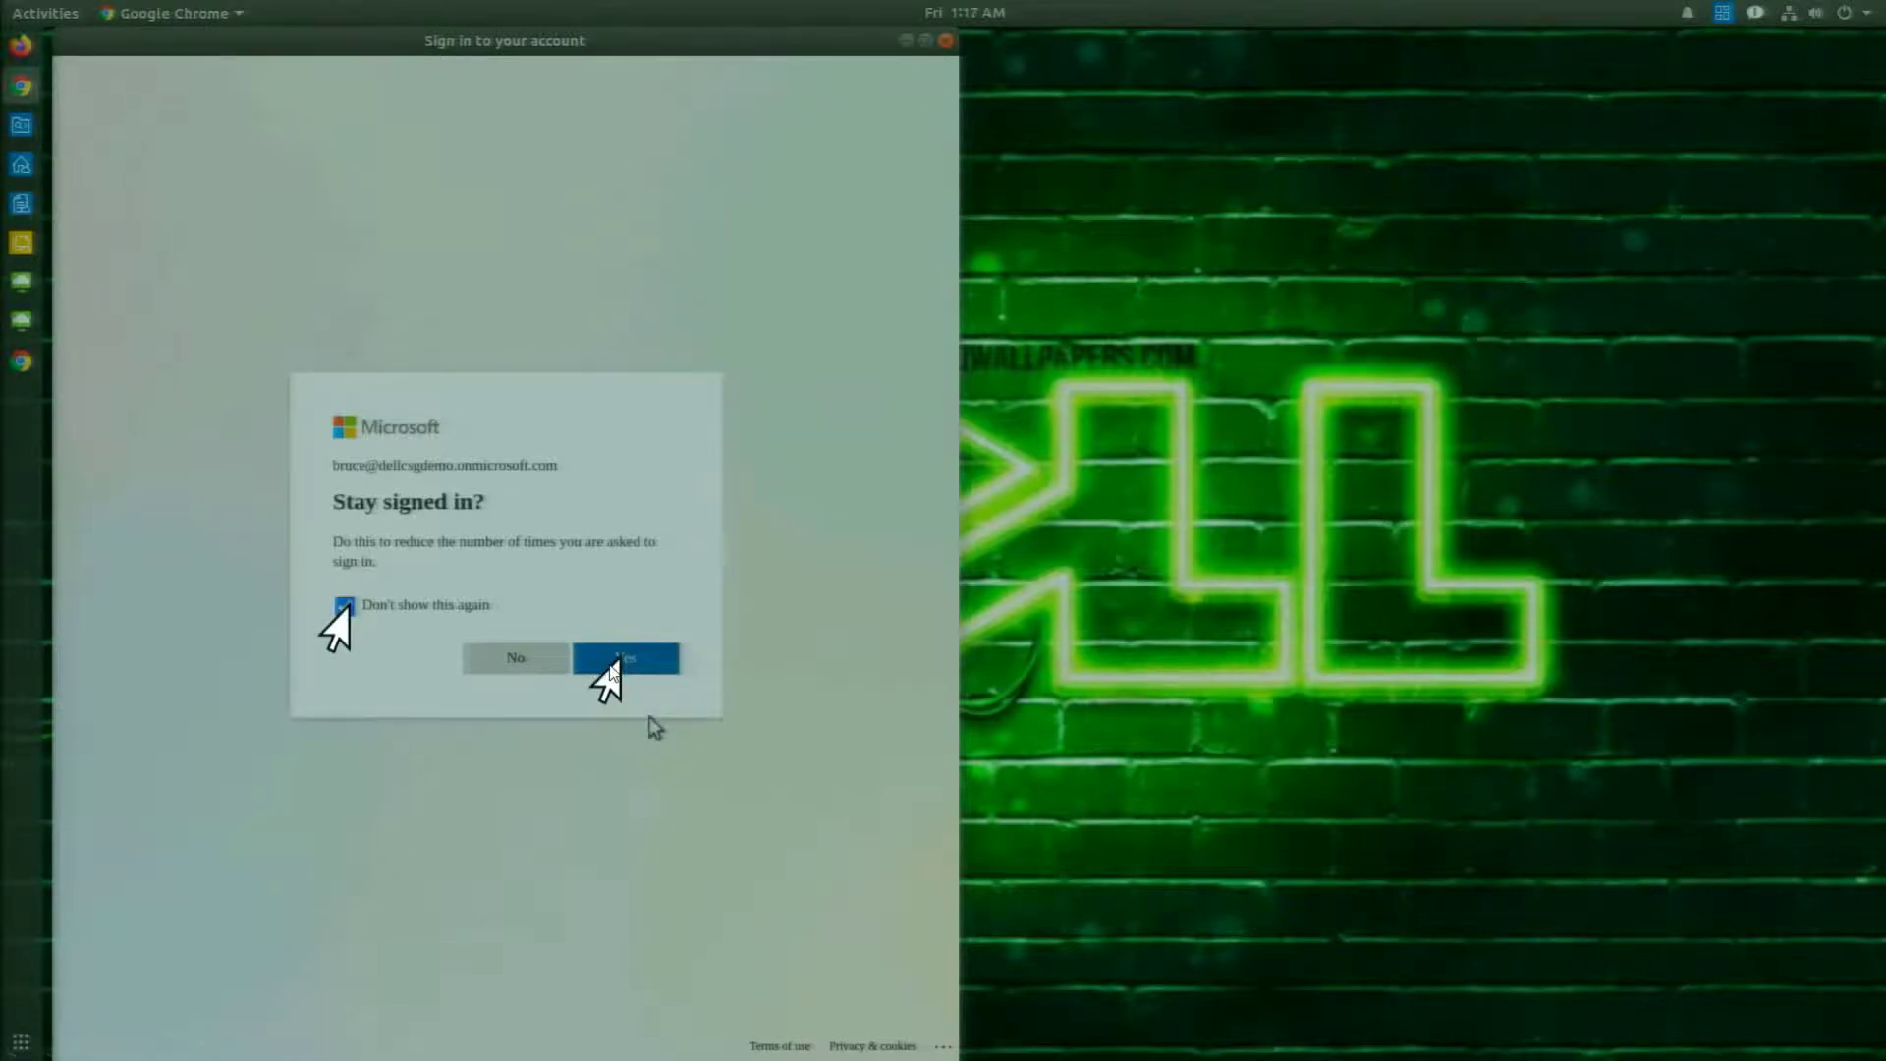
{"action": "left_click", "coordinate": [619, 668]}
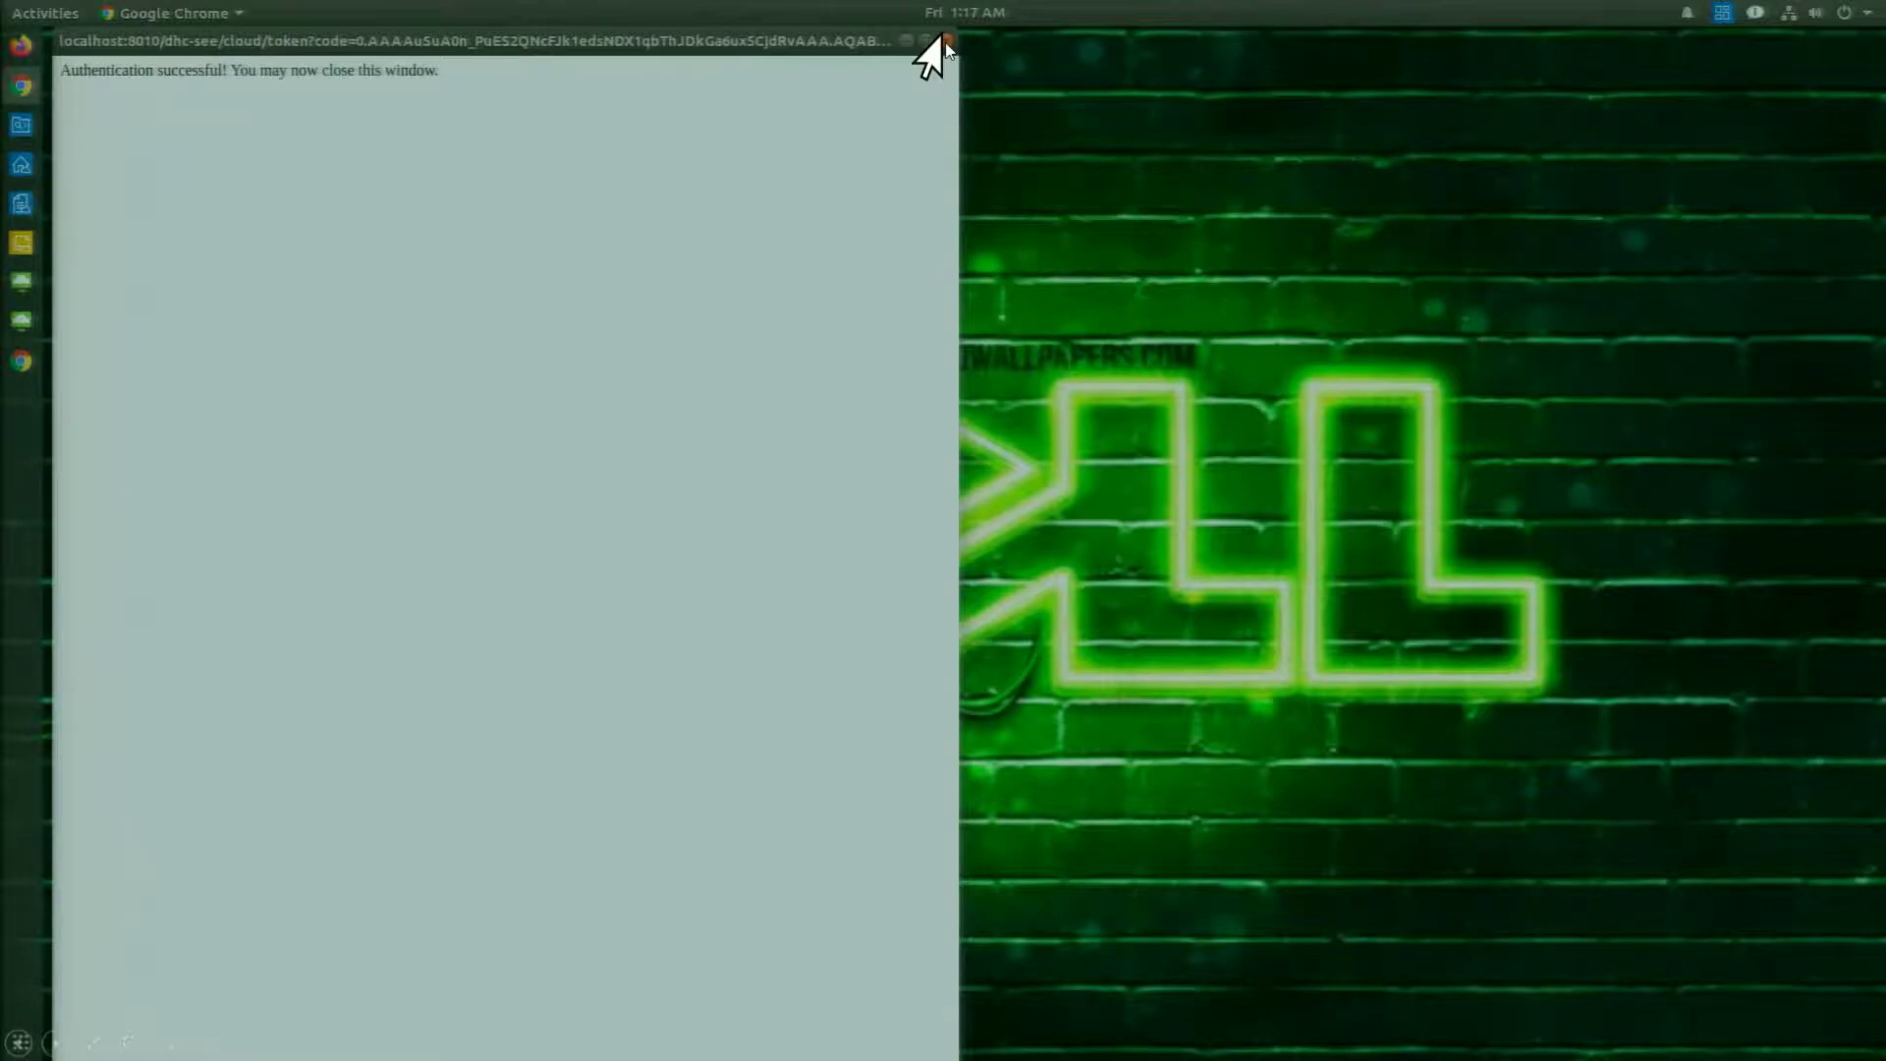
{"action": "left_click", "coordinate": [947, 41]}
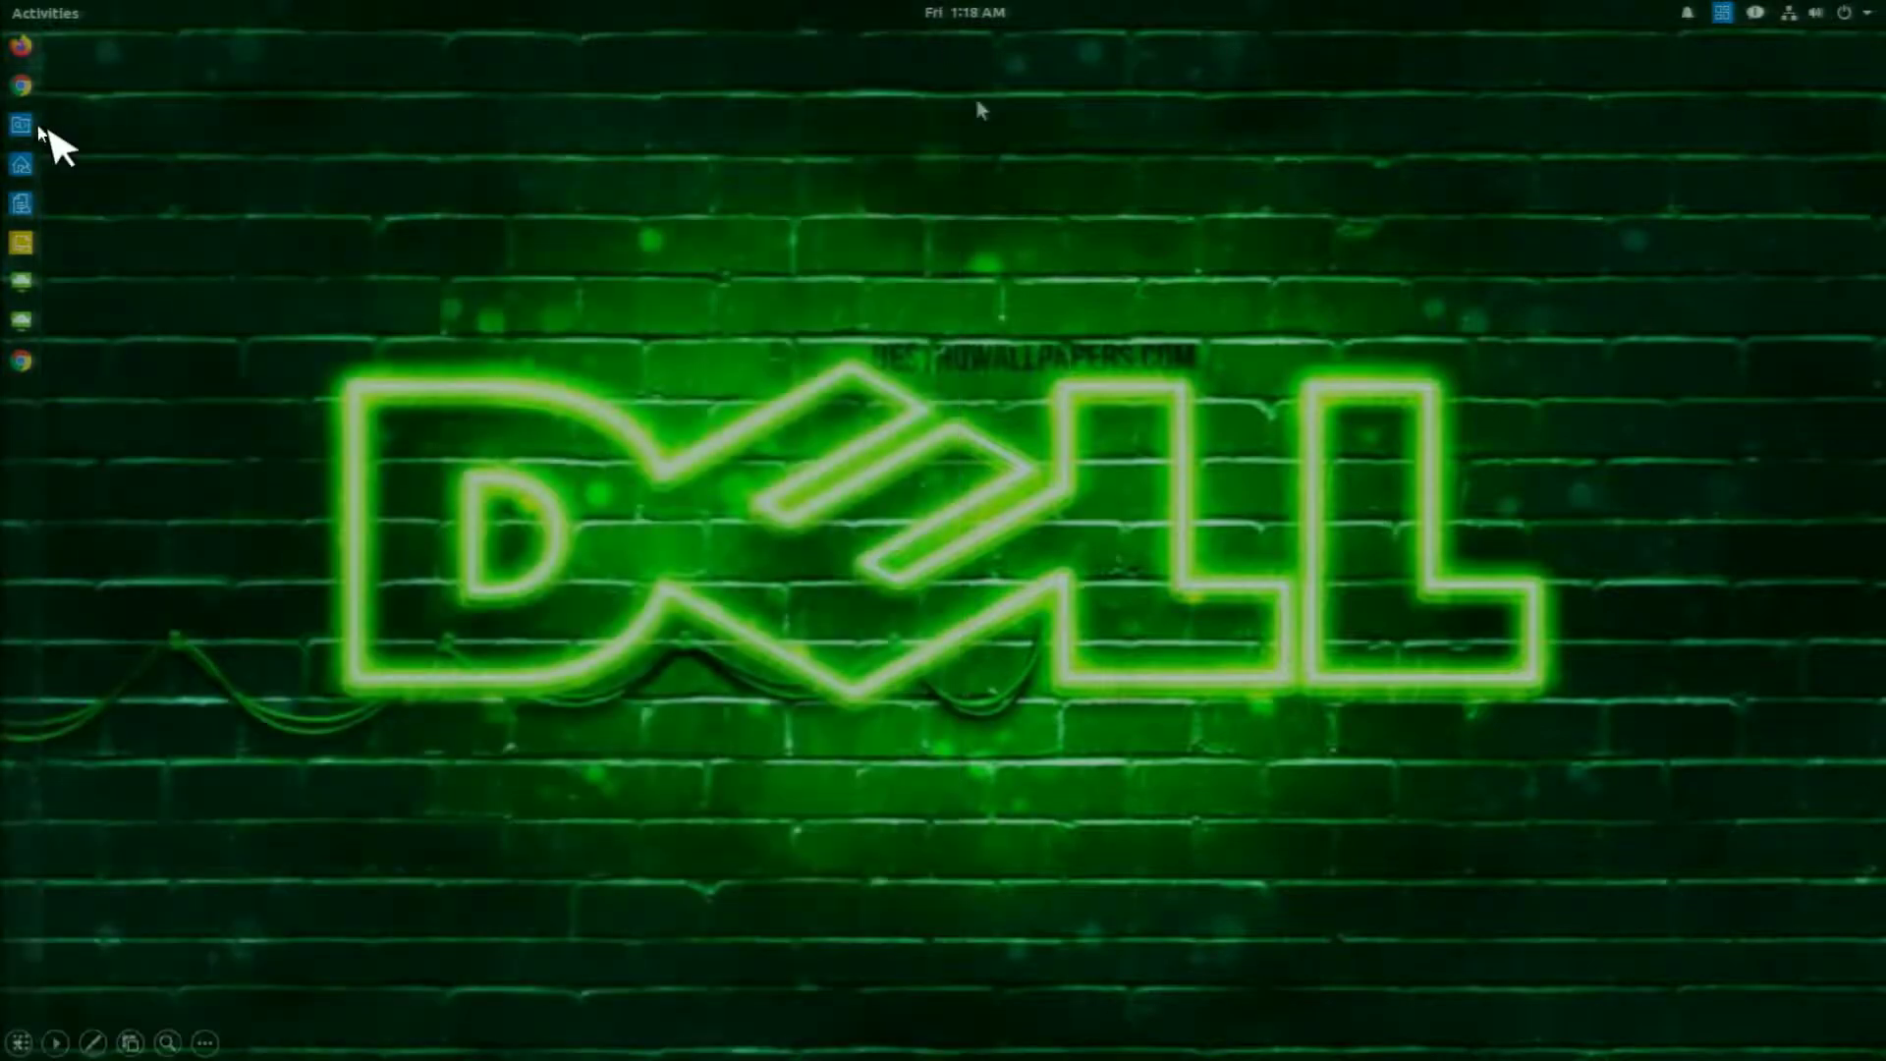
Browse the Azure cloud files and the external drive's dhc folder in File Explorer, then open YouTube.
{"action": "left_click", "coordinate": [40, 127]}
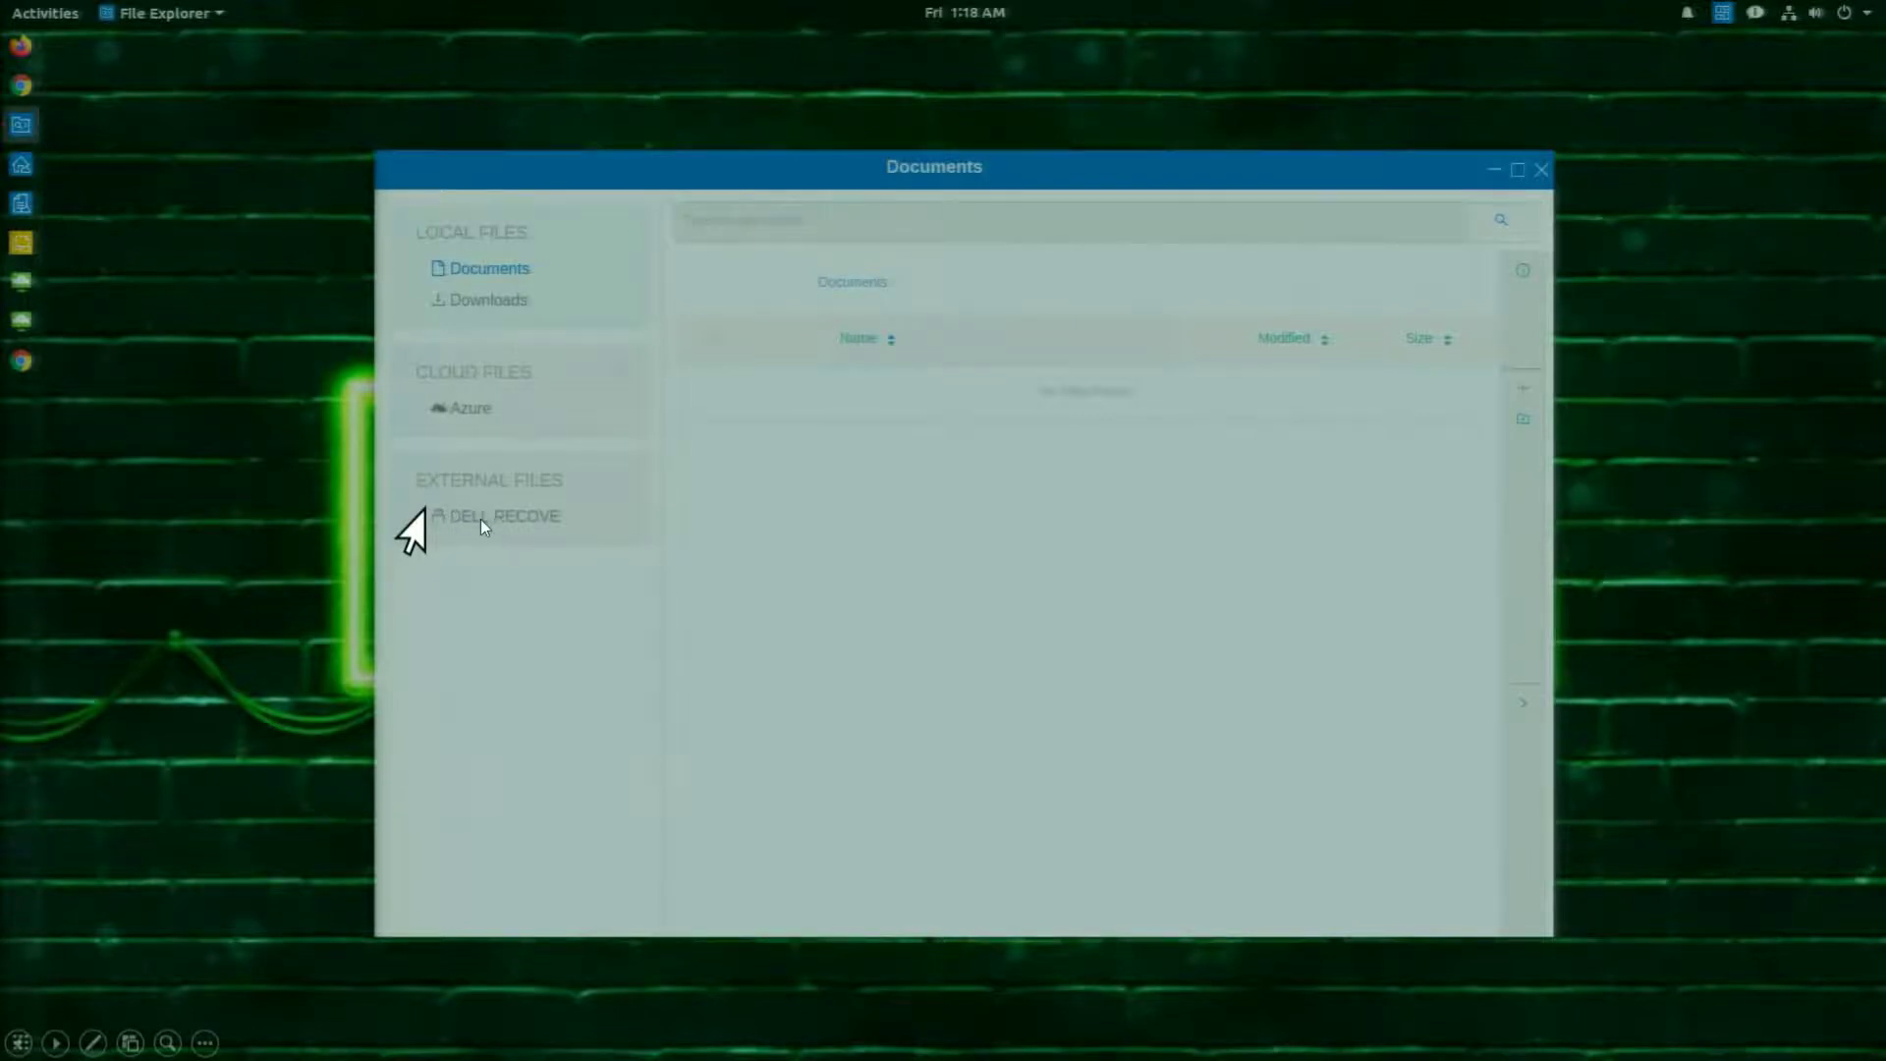
{"action": "left_click", "coordinate": [471, 411]}
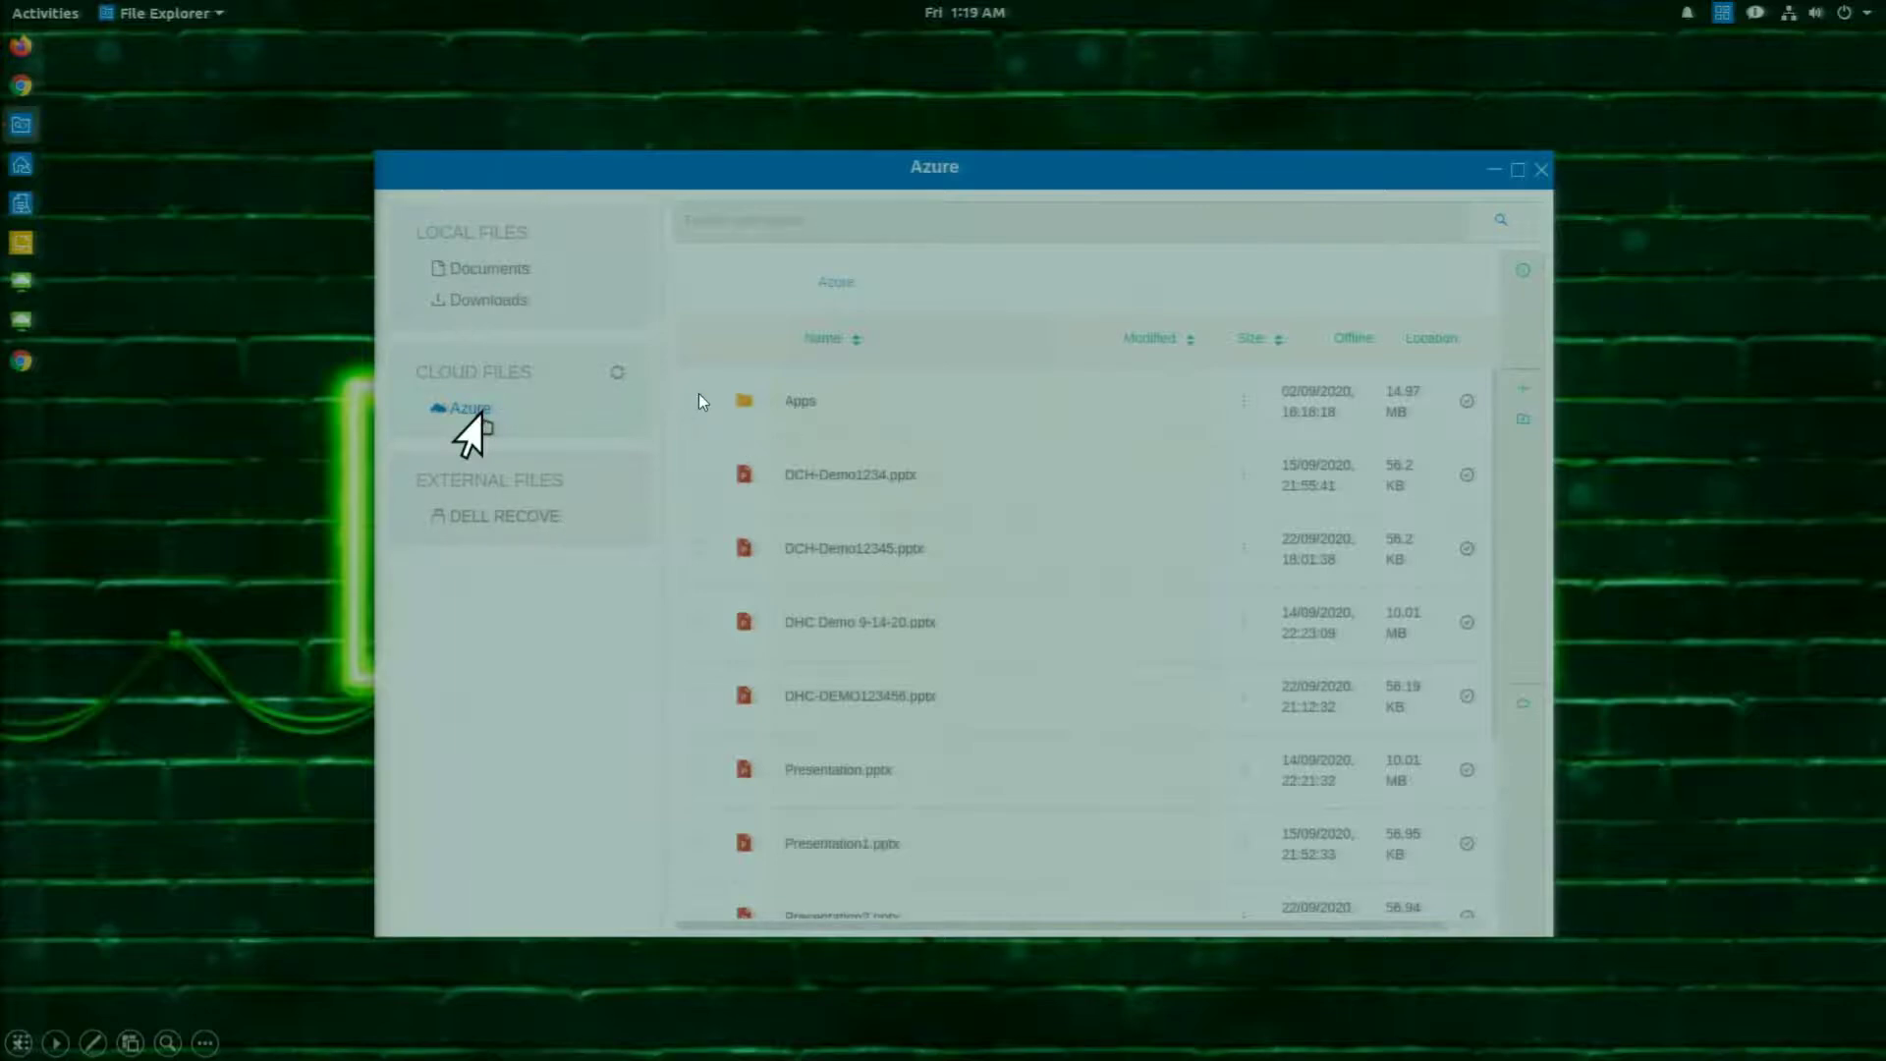
{"action": "left_click", "coordinate": [610, 492]}
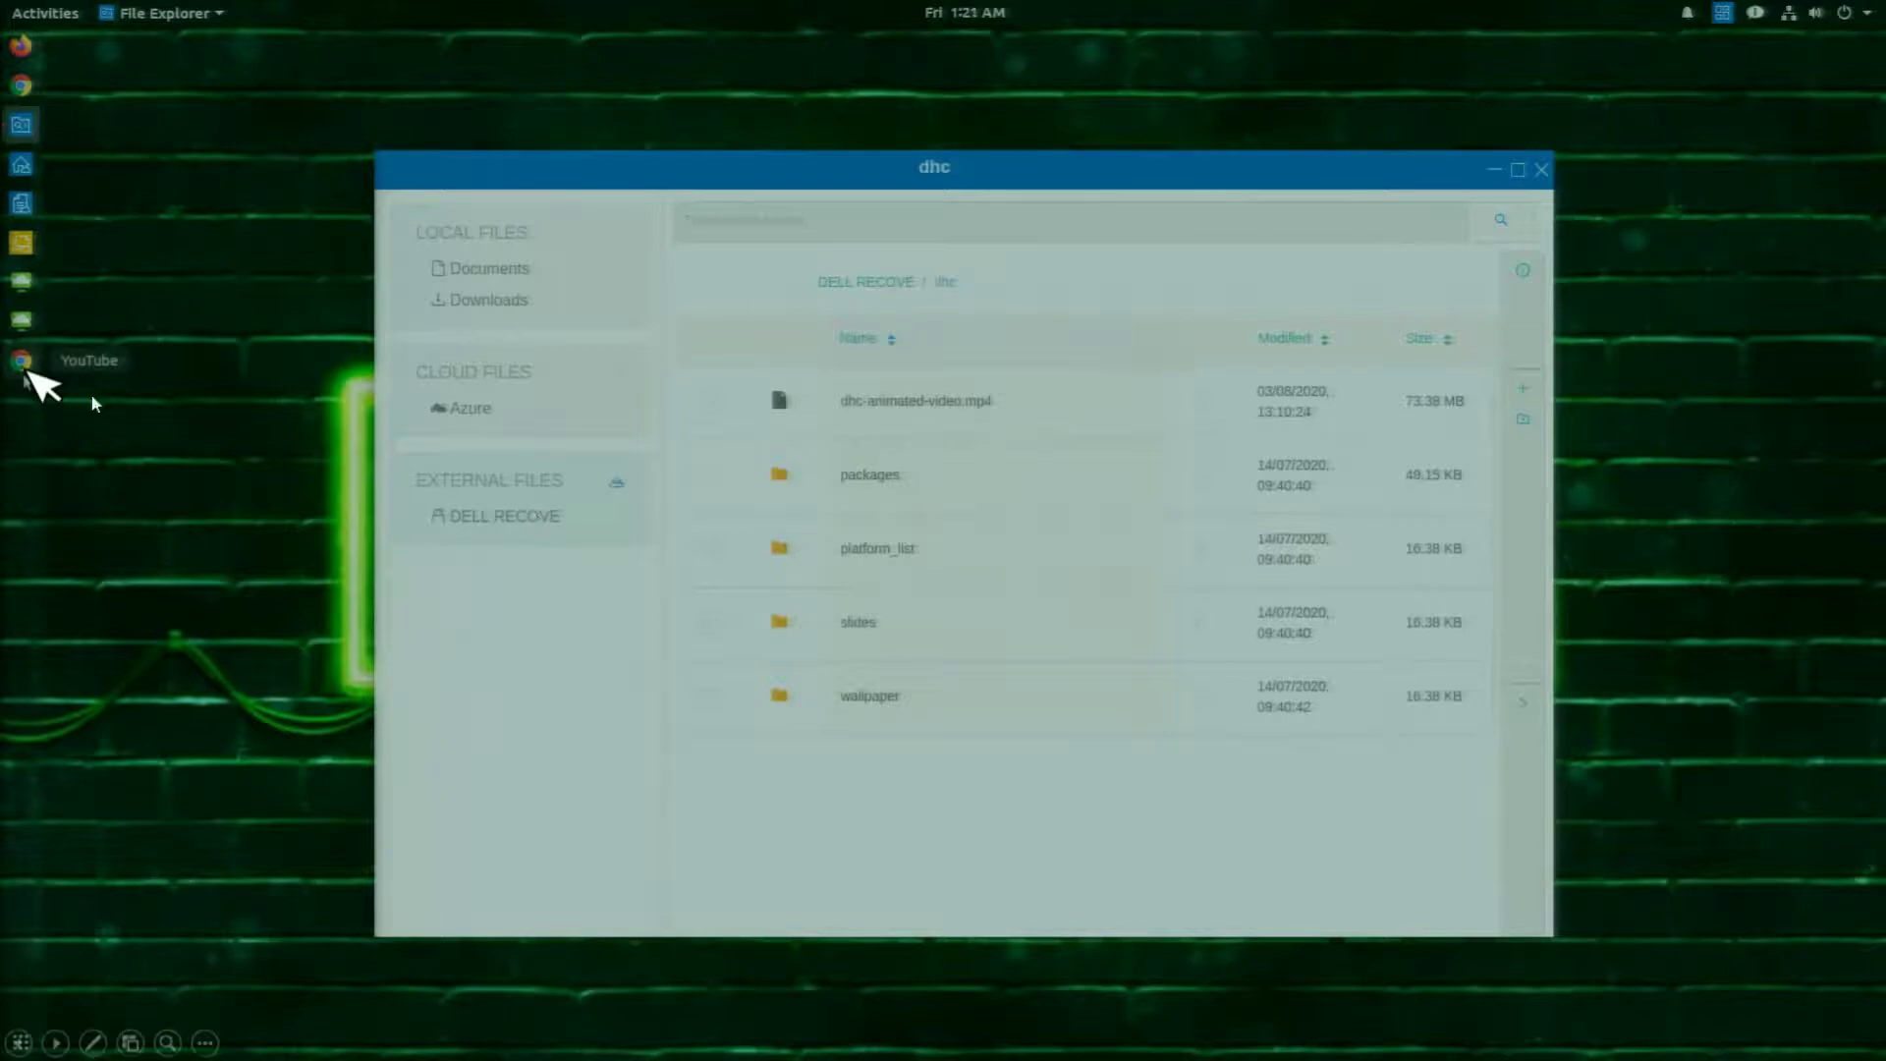
{"action": "left_click", "coordinate": [21, 360]}
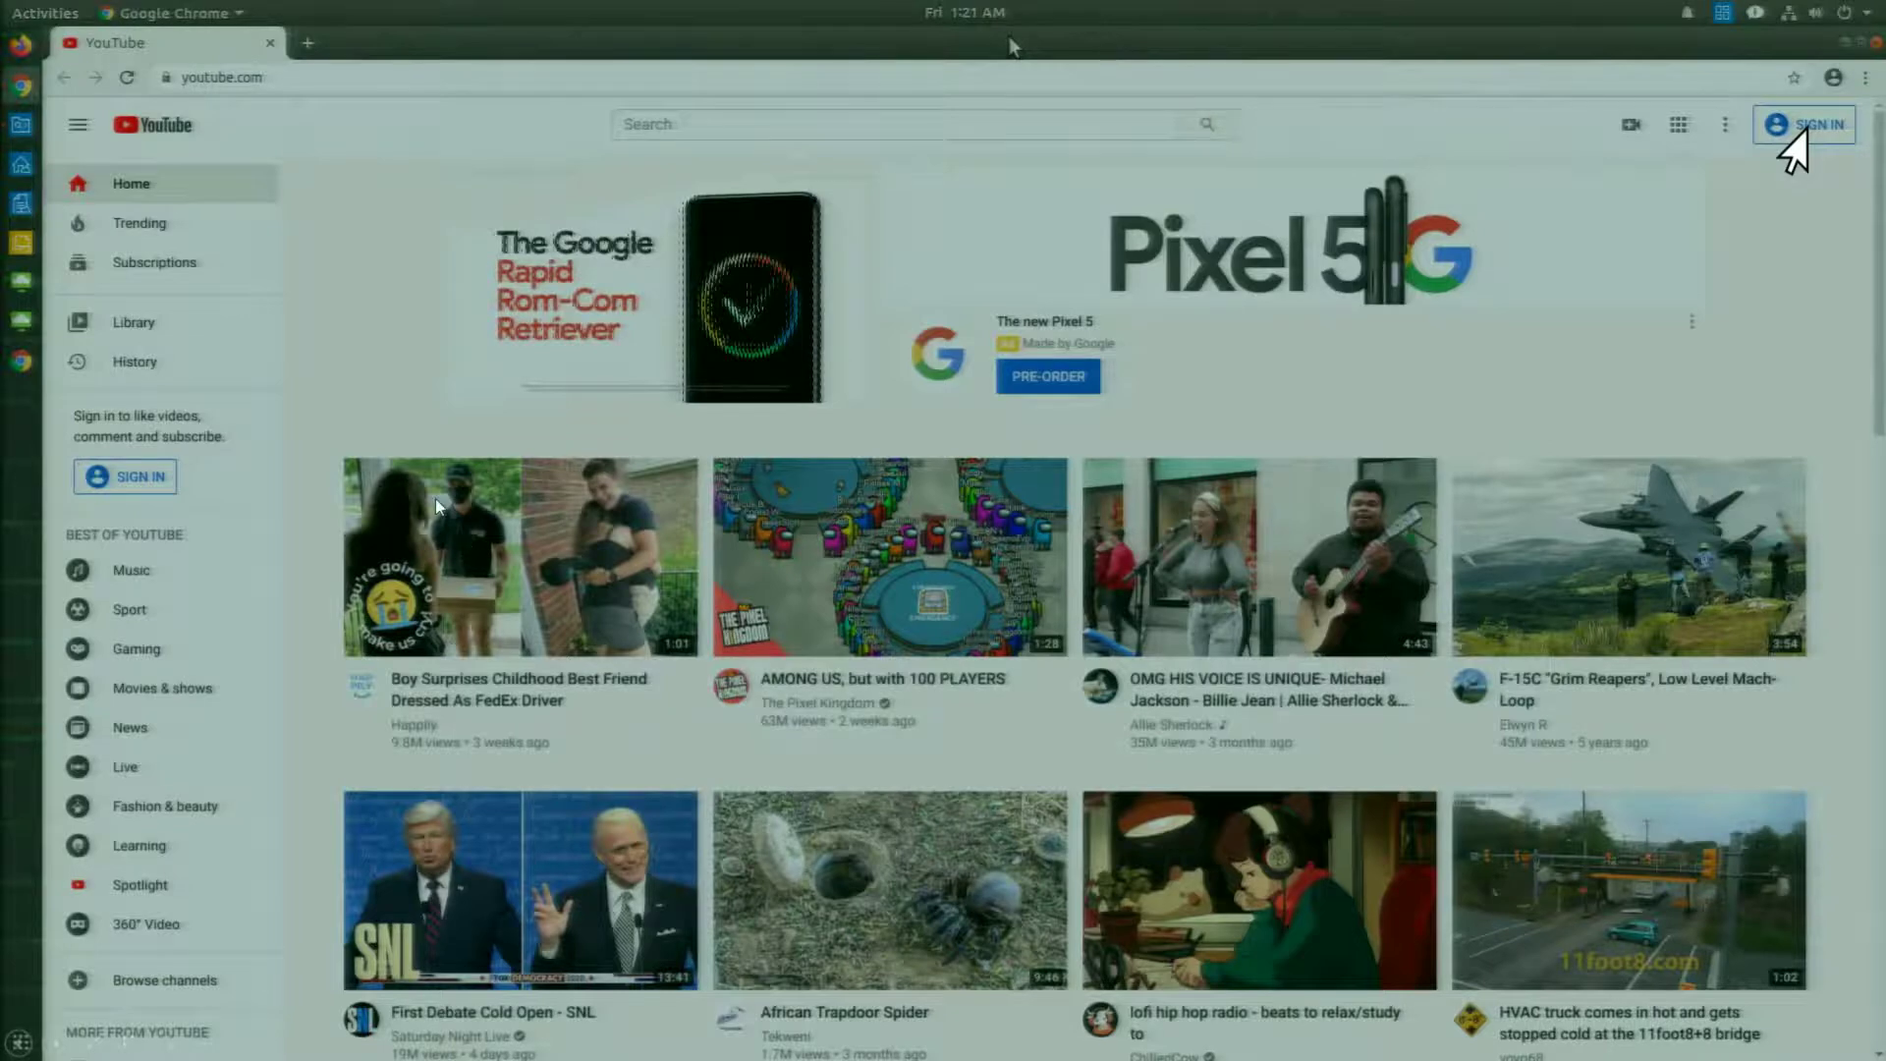
Sign in to YouTube with the Google account email and password.
{"action": "left_click", "coordinate": [1798, 128]}
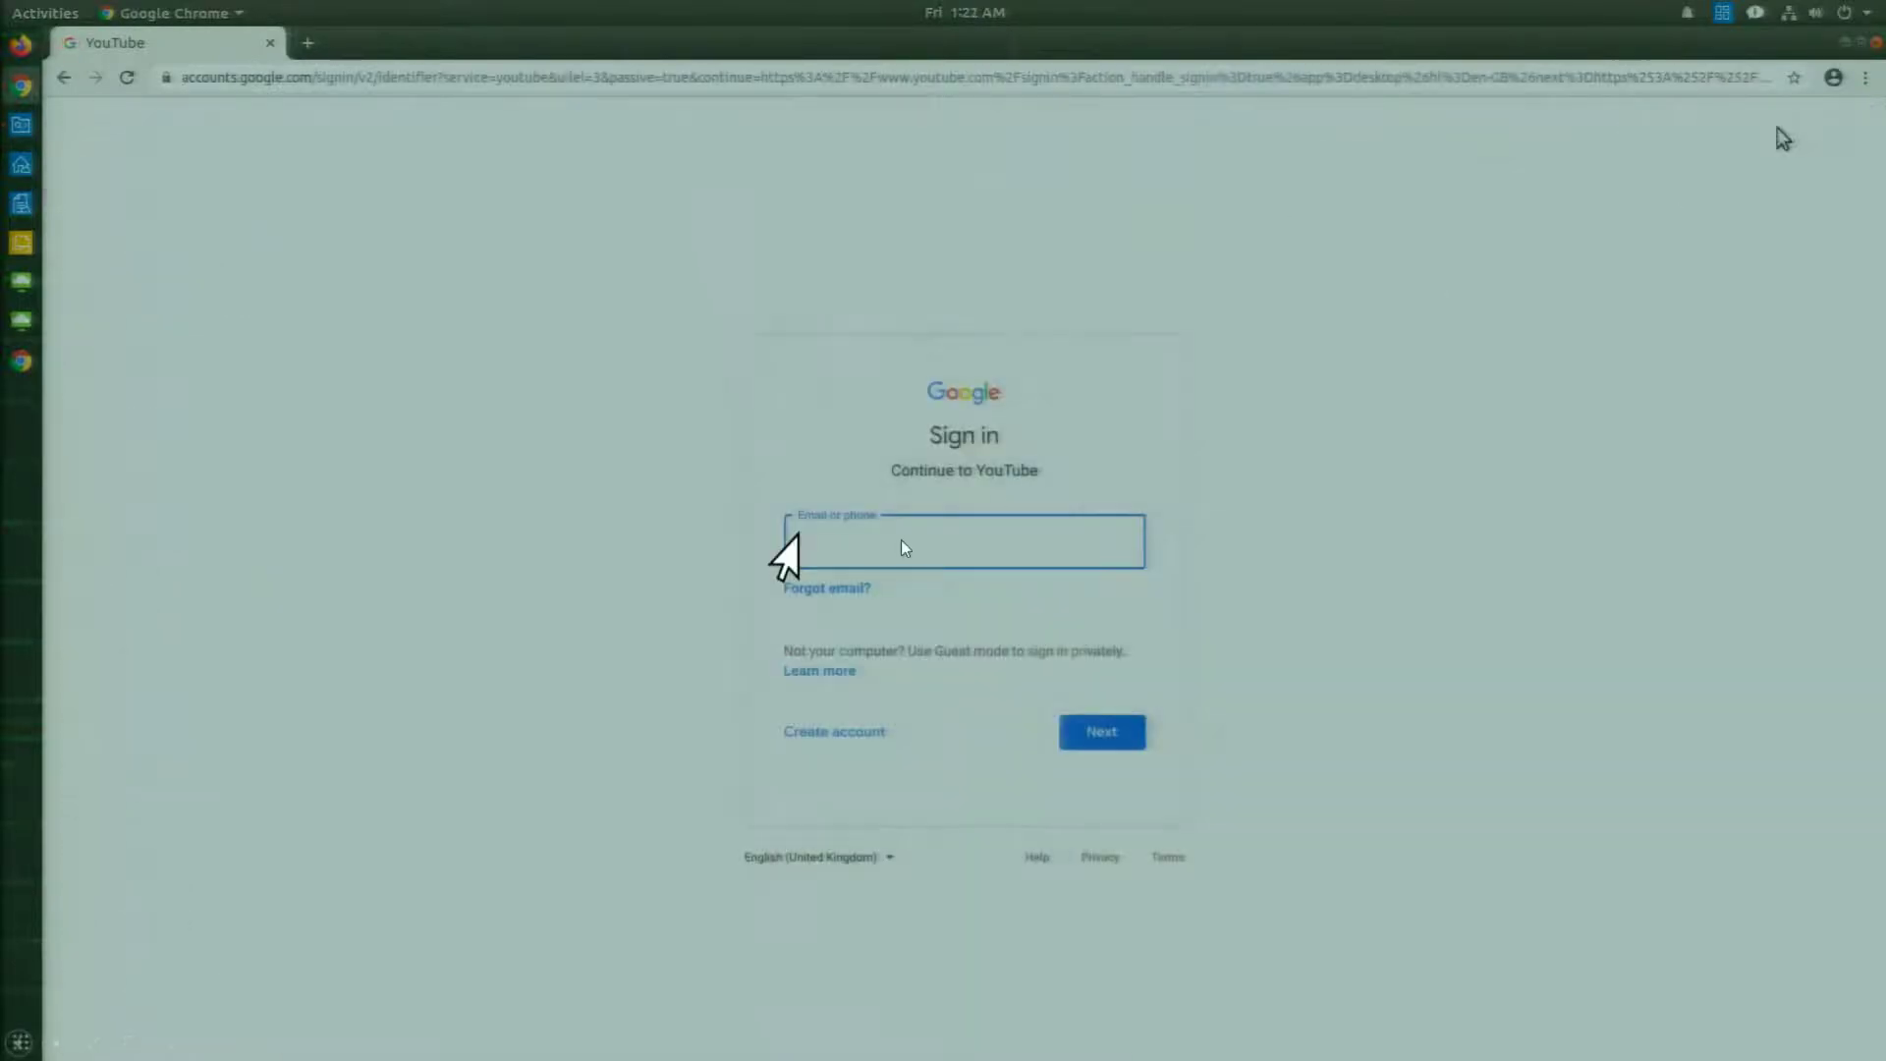
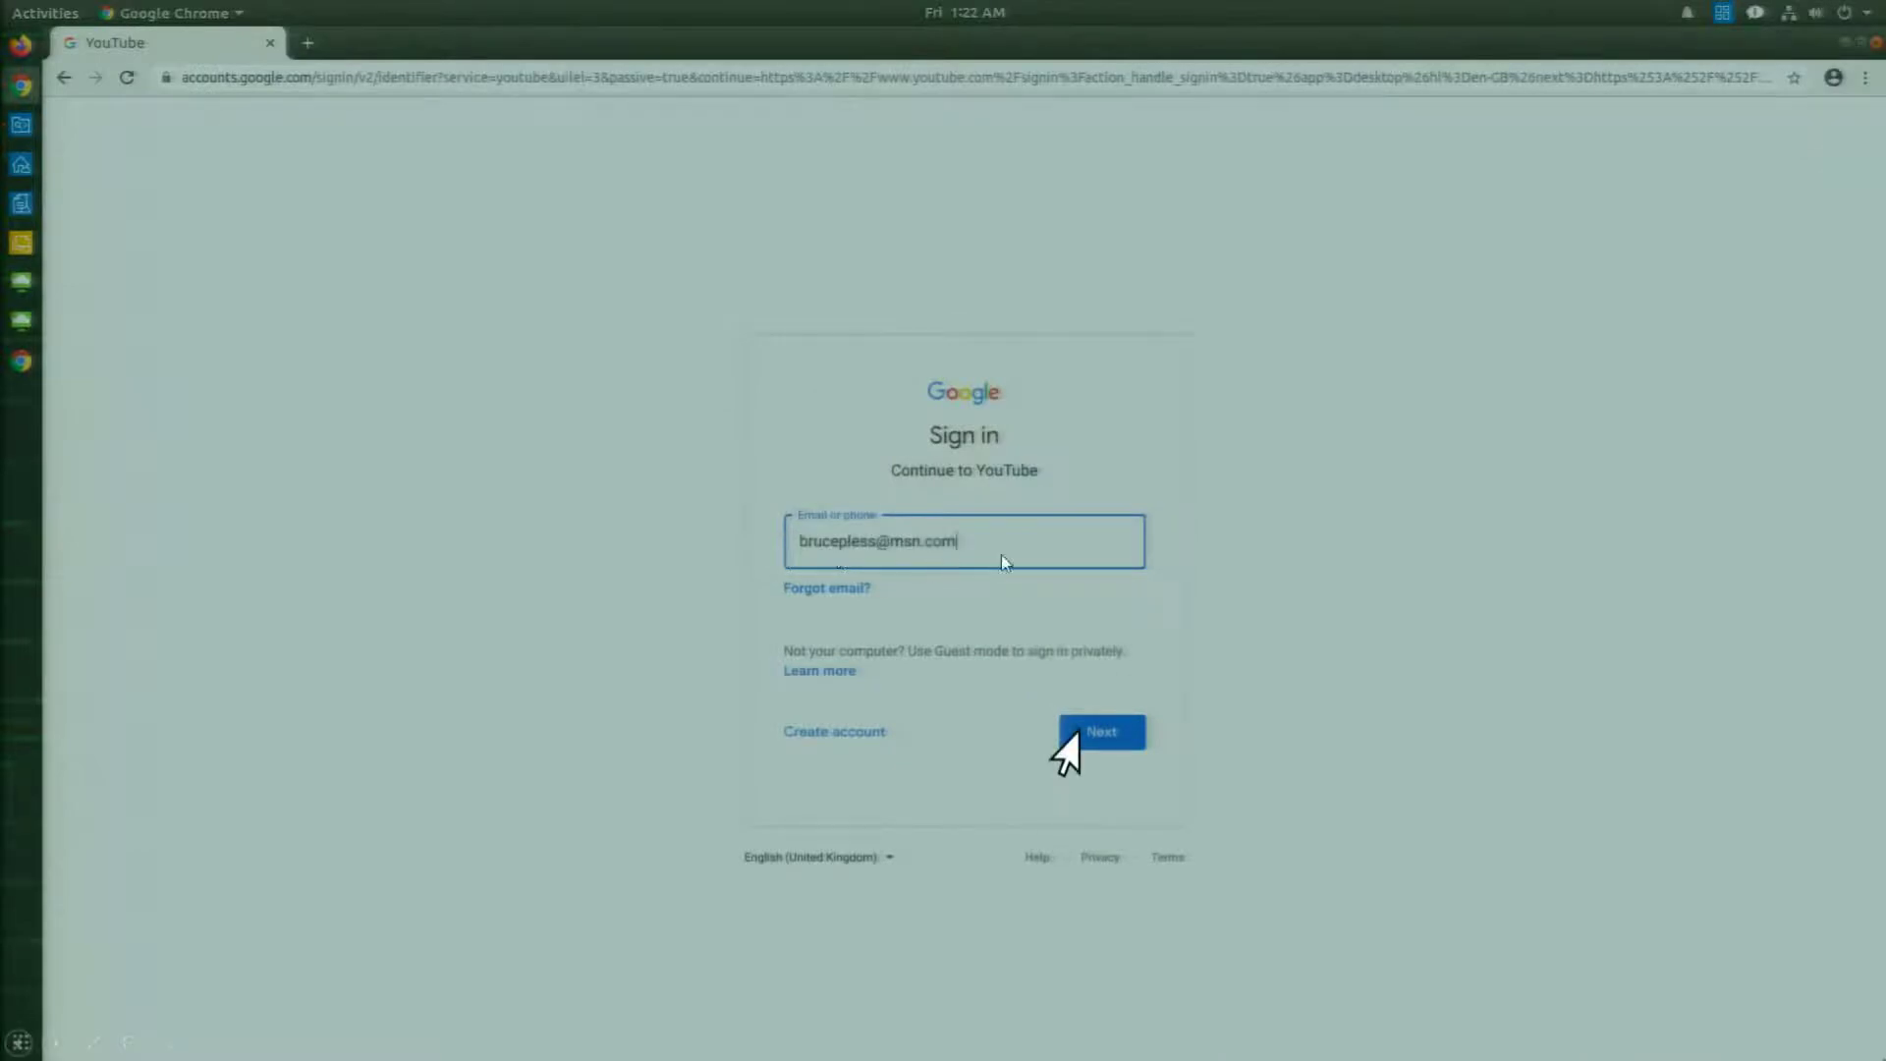
{"action": "left_click", "coordinate": [1125, 753]}
{"action": "left_click", "coordinate": [1095, 639]}
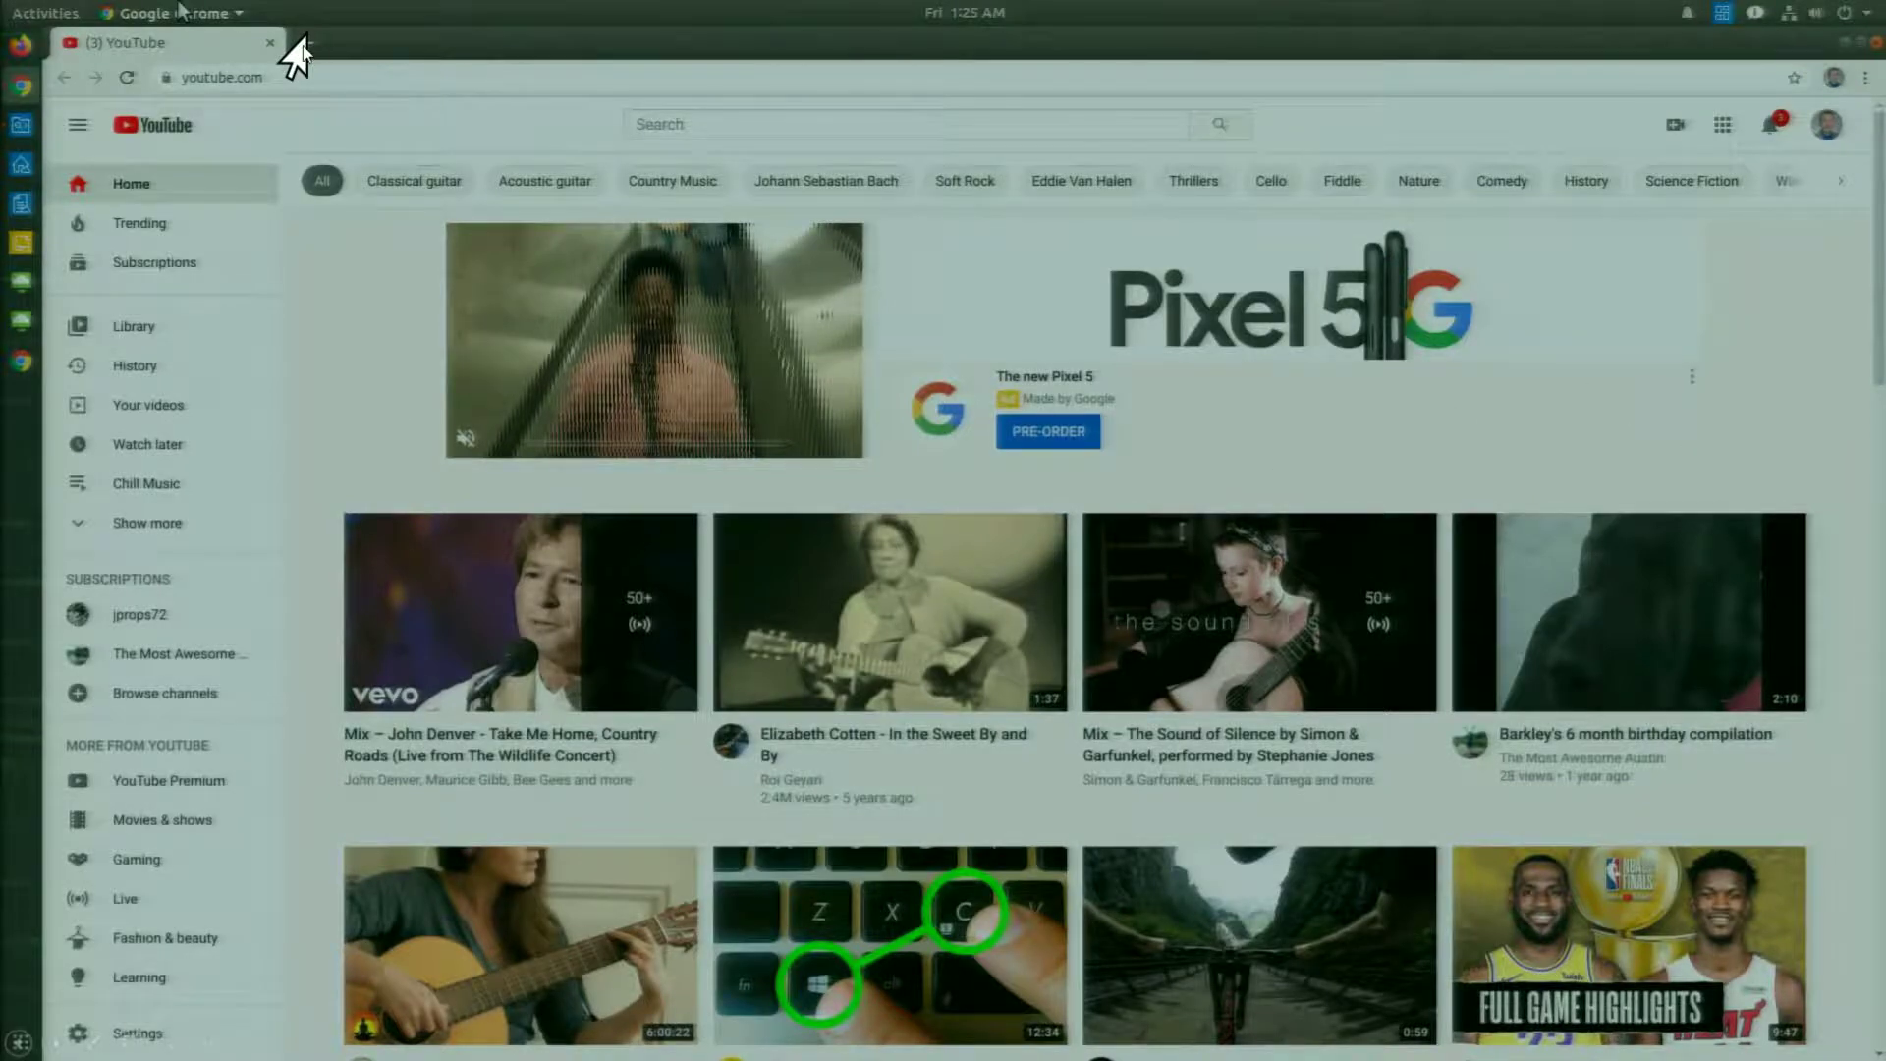
Load outlook.live.com/owa/ in a new browser tab.
{"action": "left_click", "coordinate": [308, 43]}
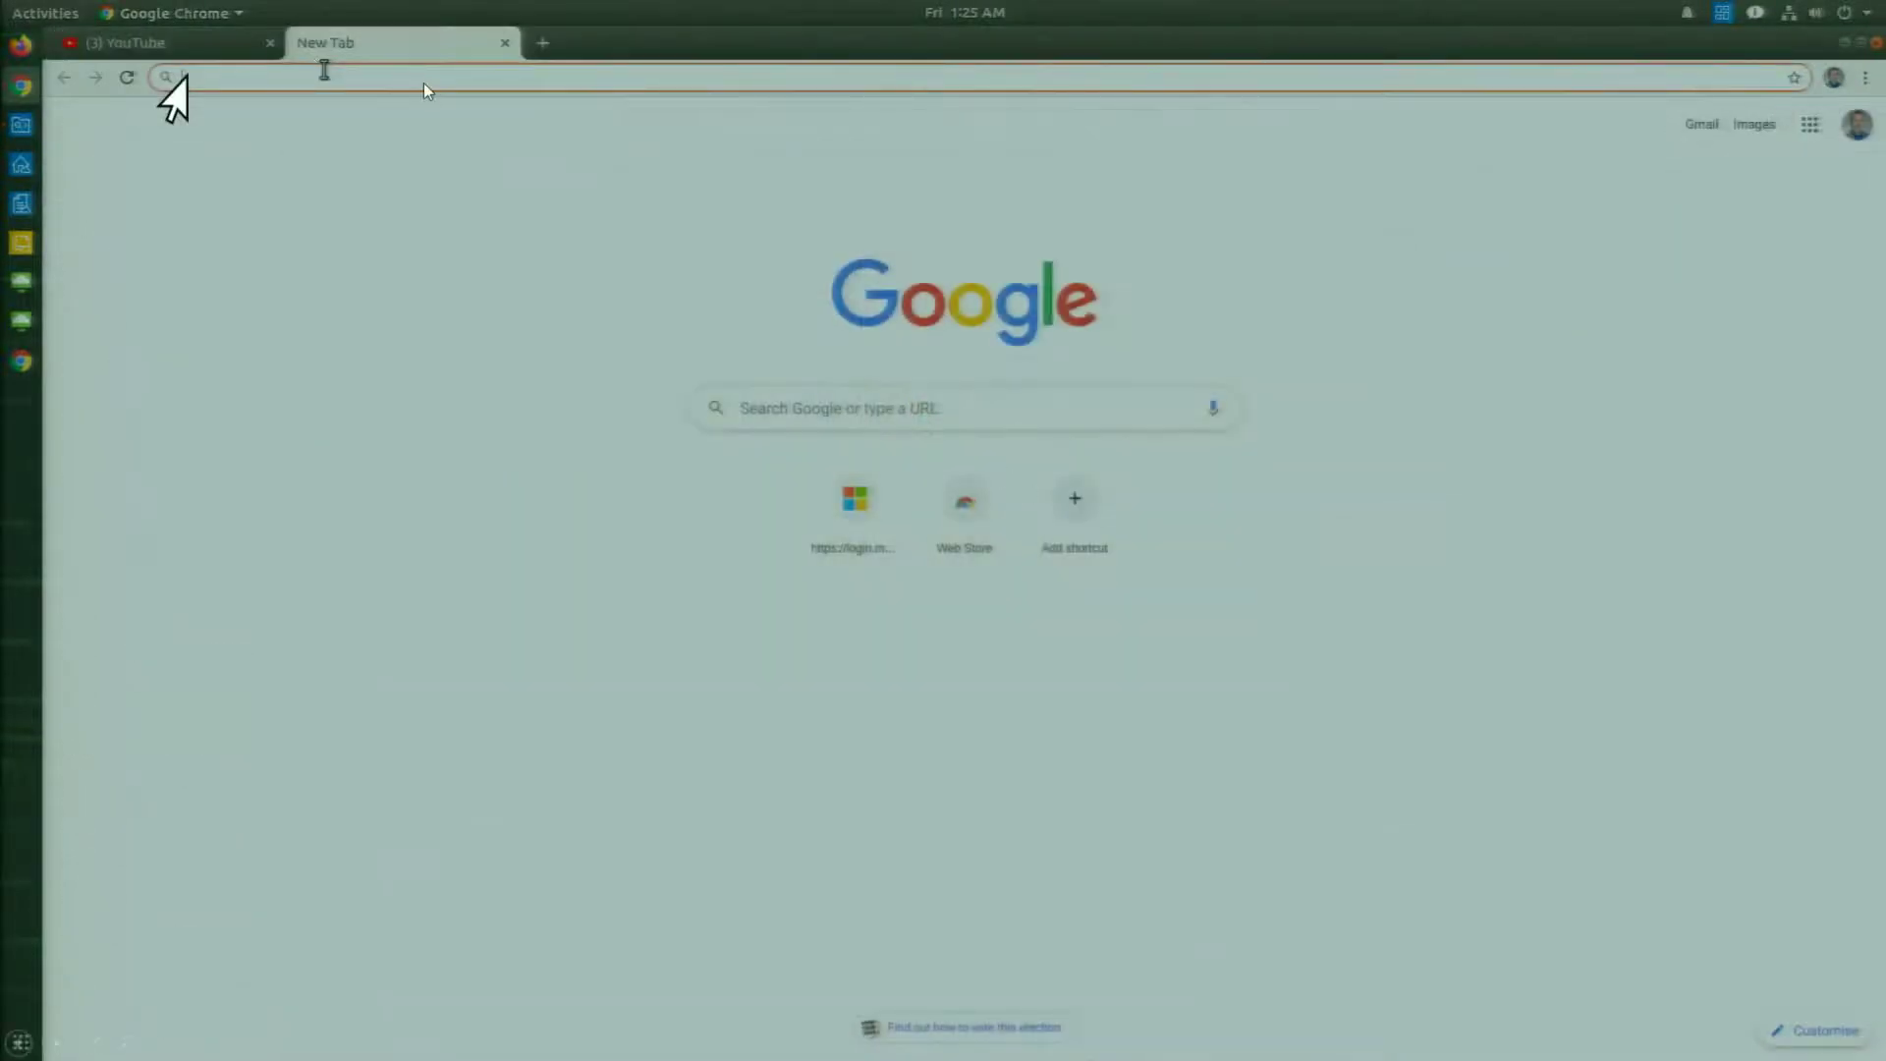
{"action": "type", "text": "outlook.live.com/owa/"}
{"action": "key", "text": "Return"}
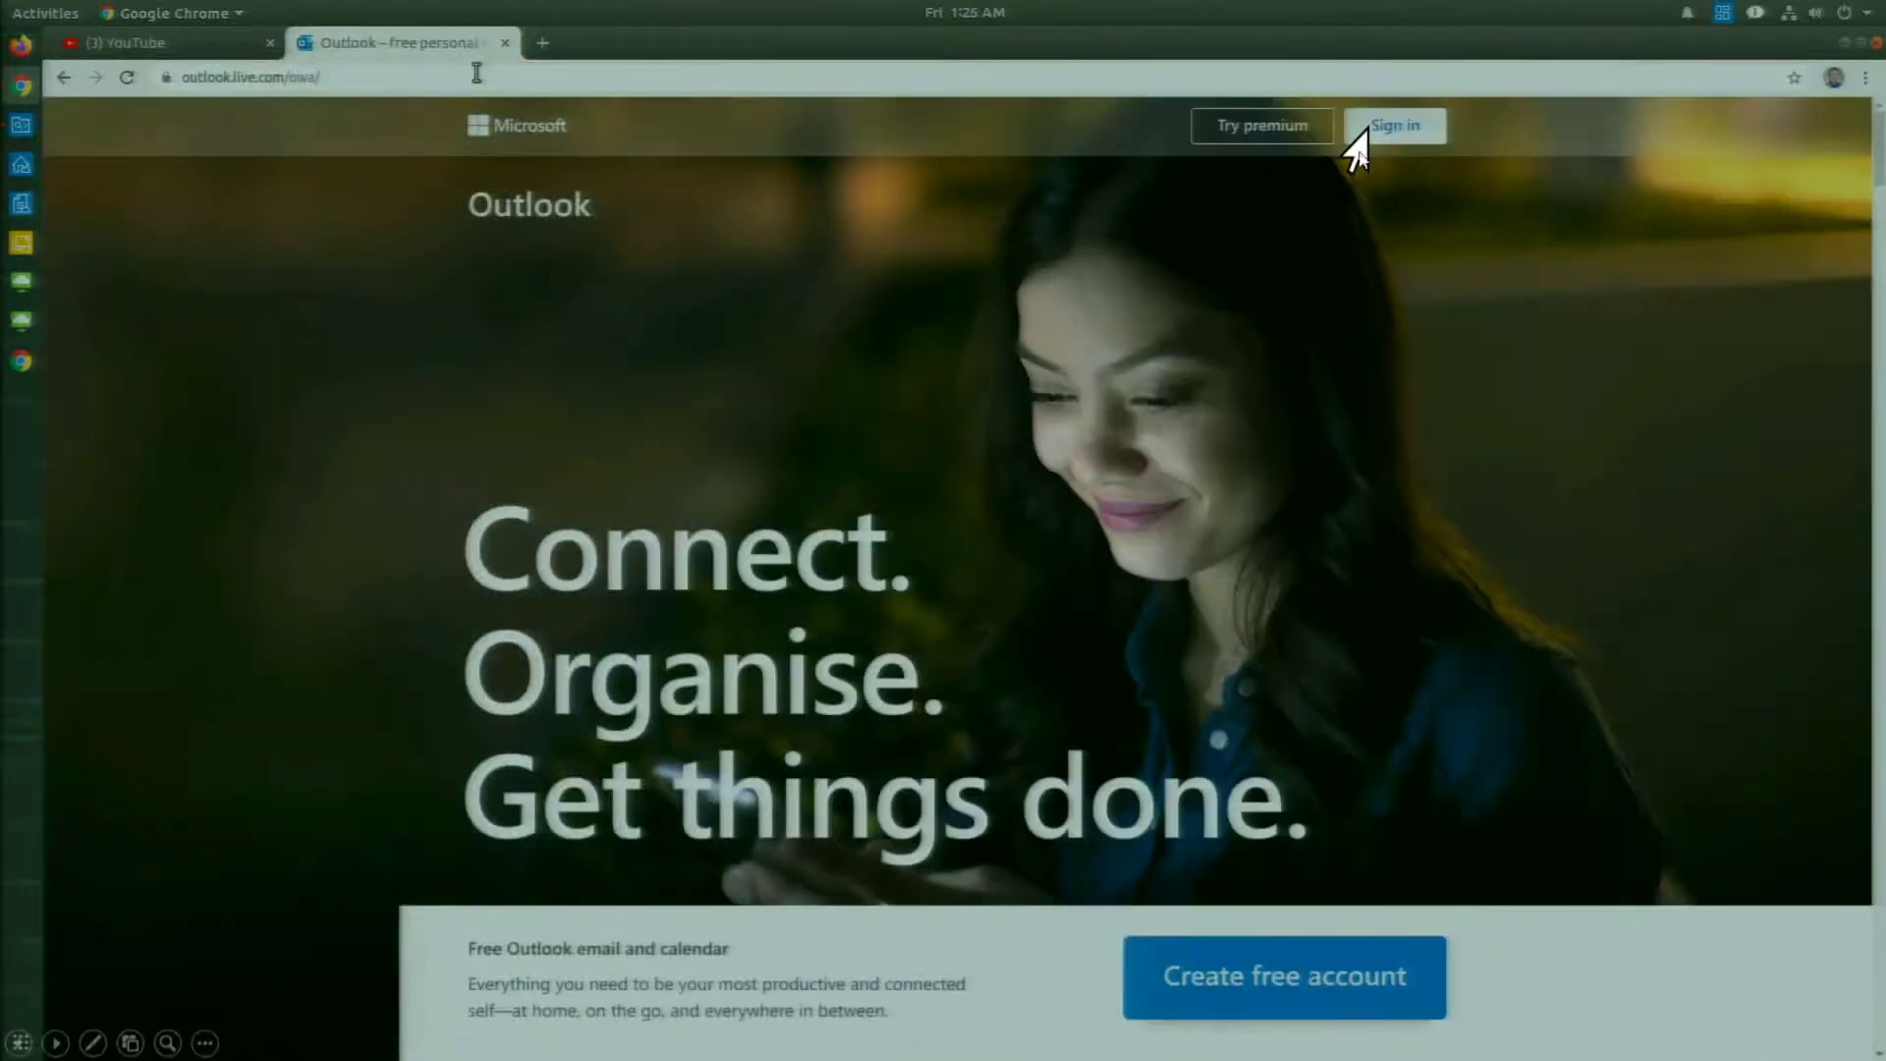
Sign in to Outlook with the account email and password, then enter the verification code.
{"action": "left_click", "coordinate": [1373, 139]}
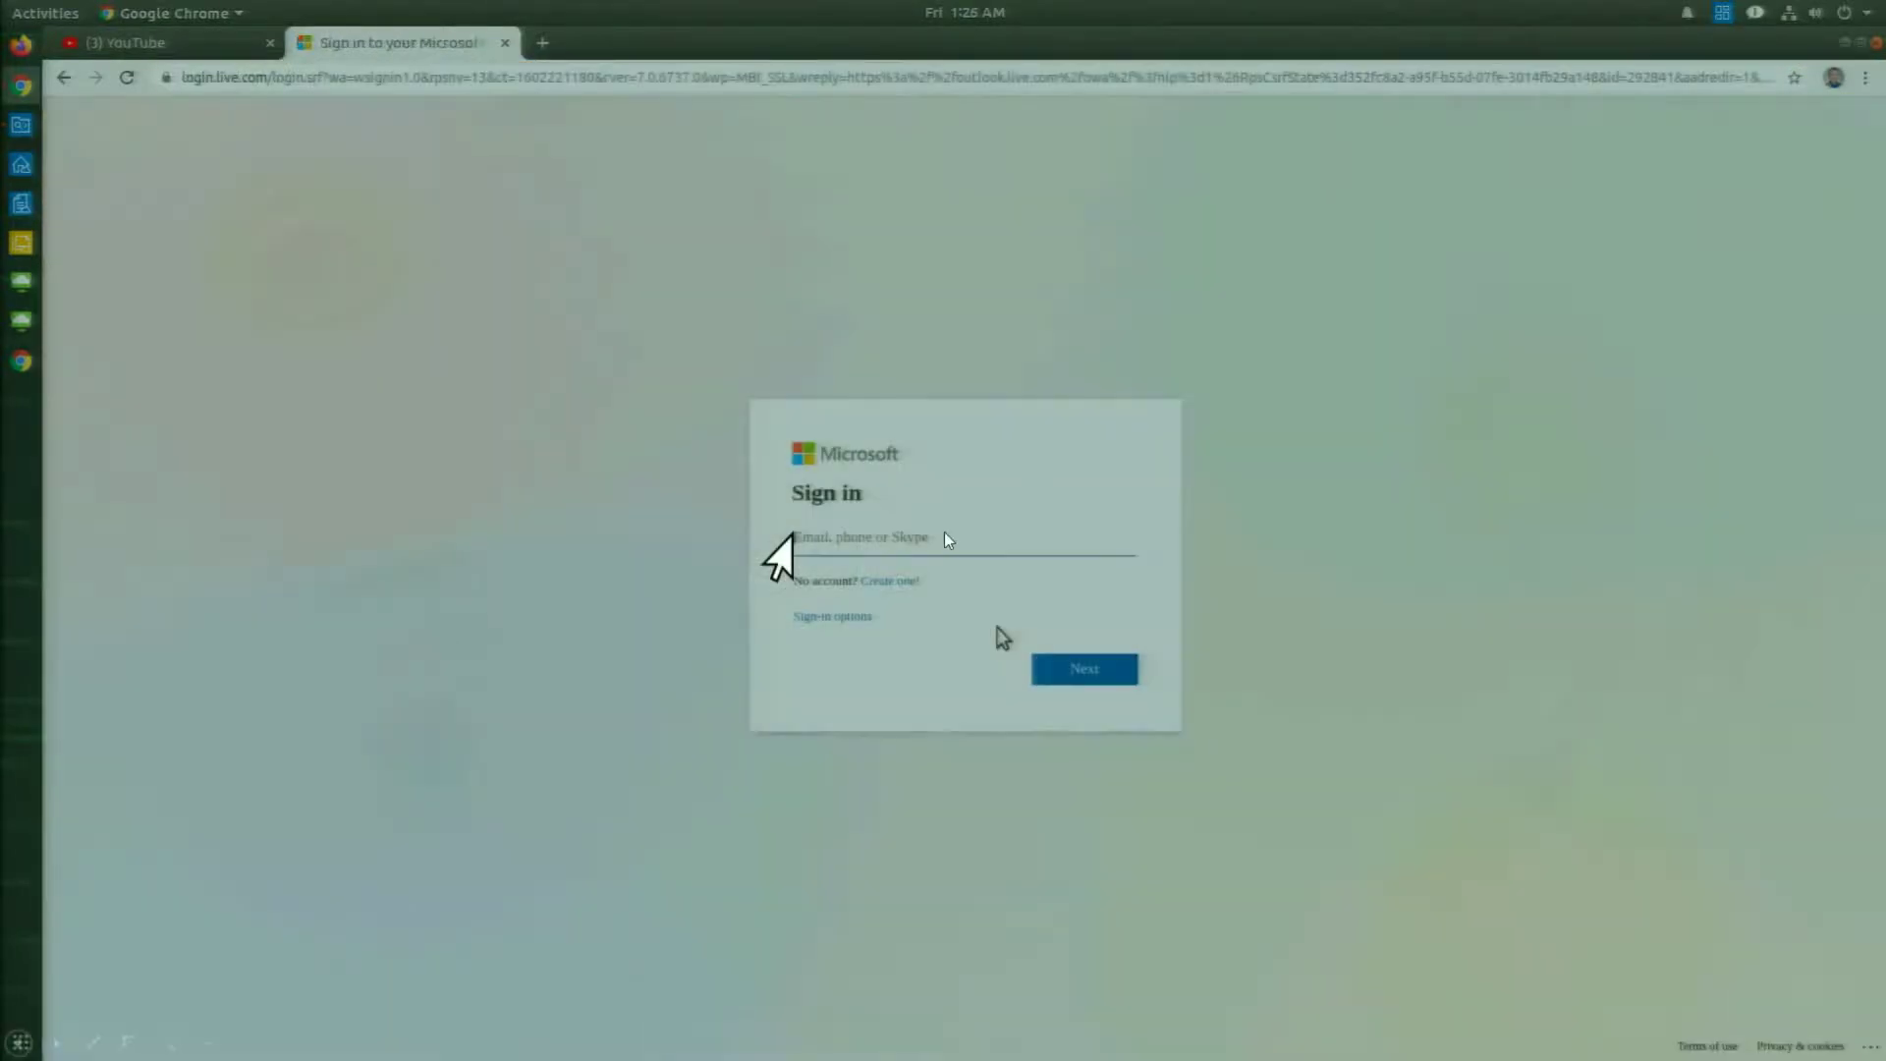
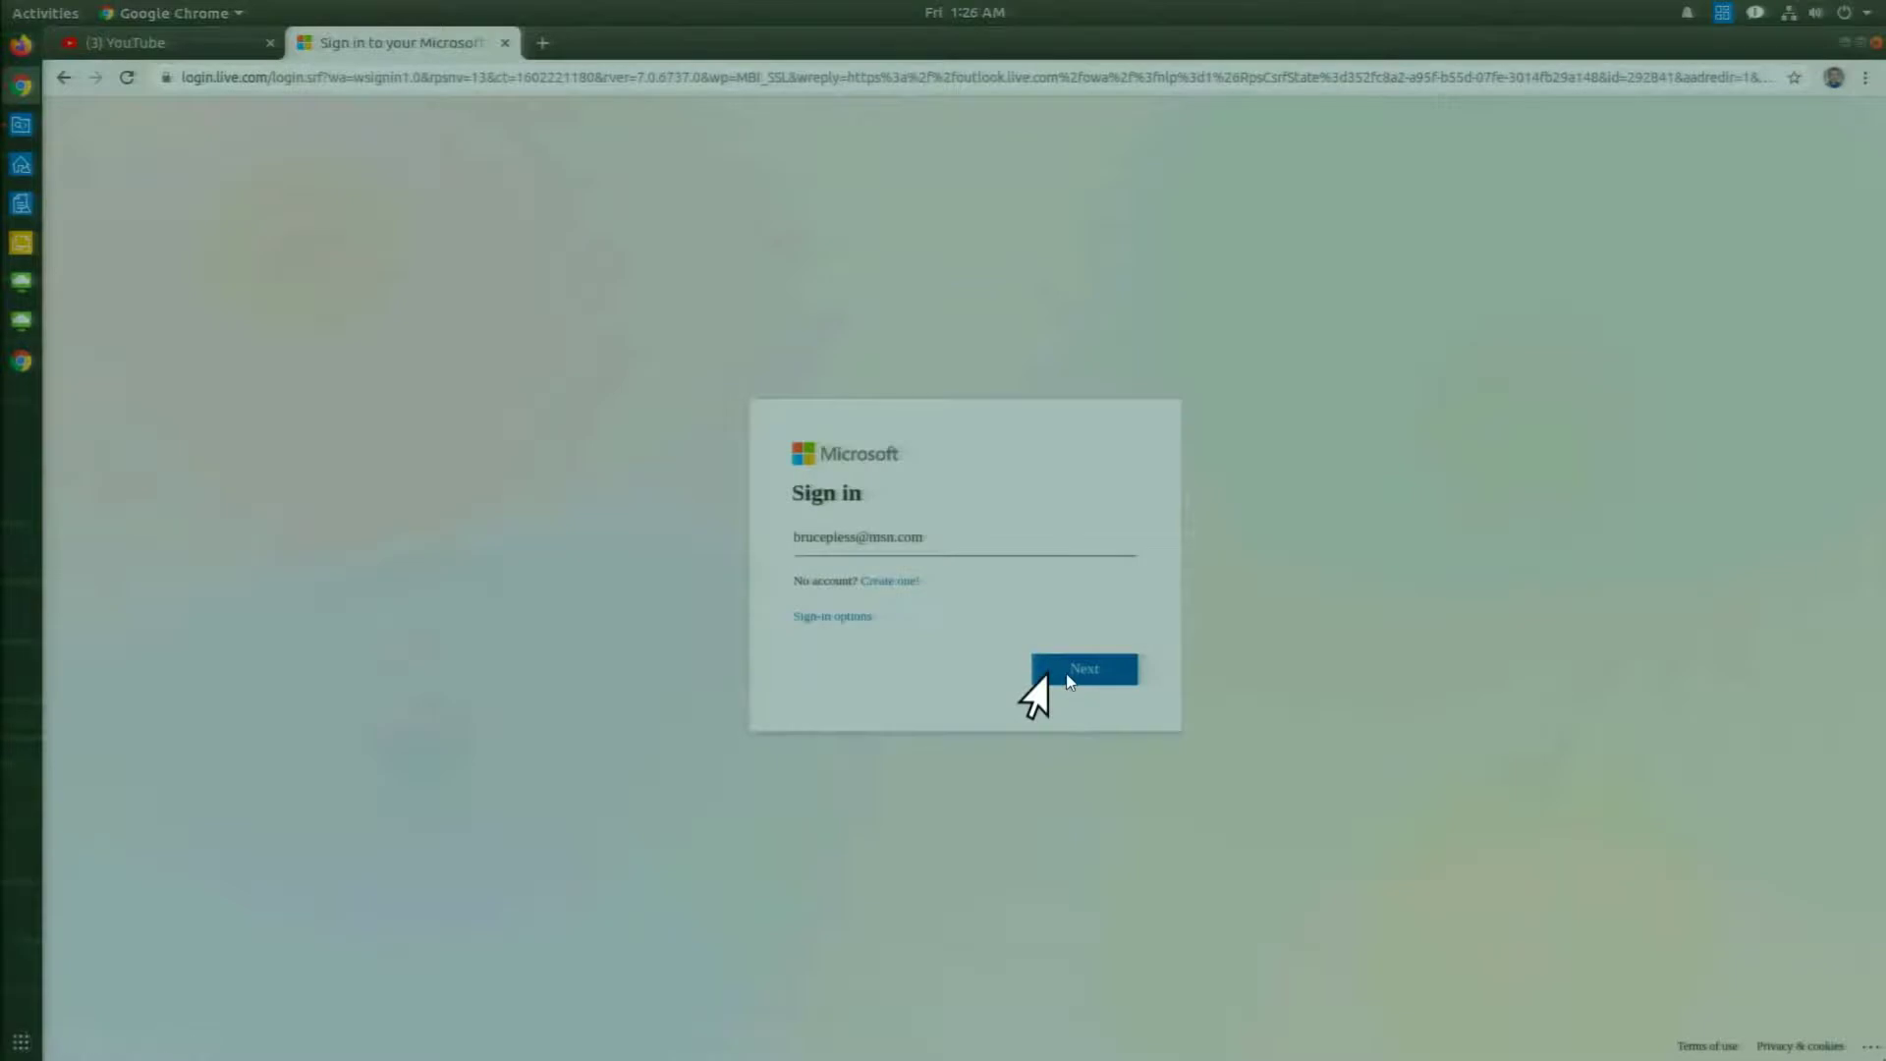
{"action": "left_click", "coordinate": [1043, 673]}
{"action": "left_click", "coordinate": [1068, 682]}
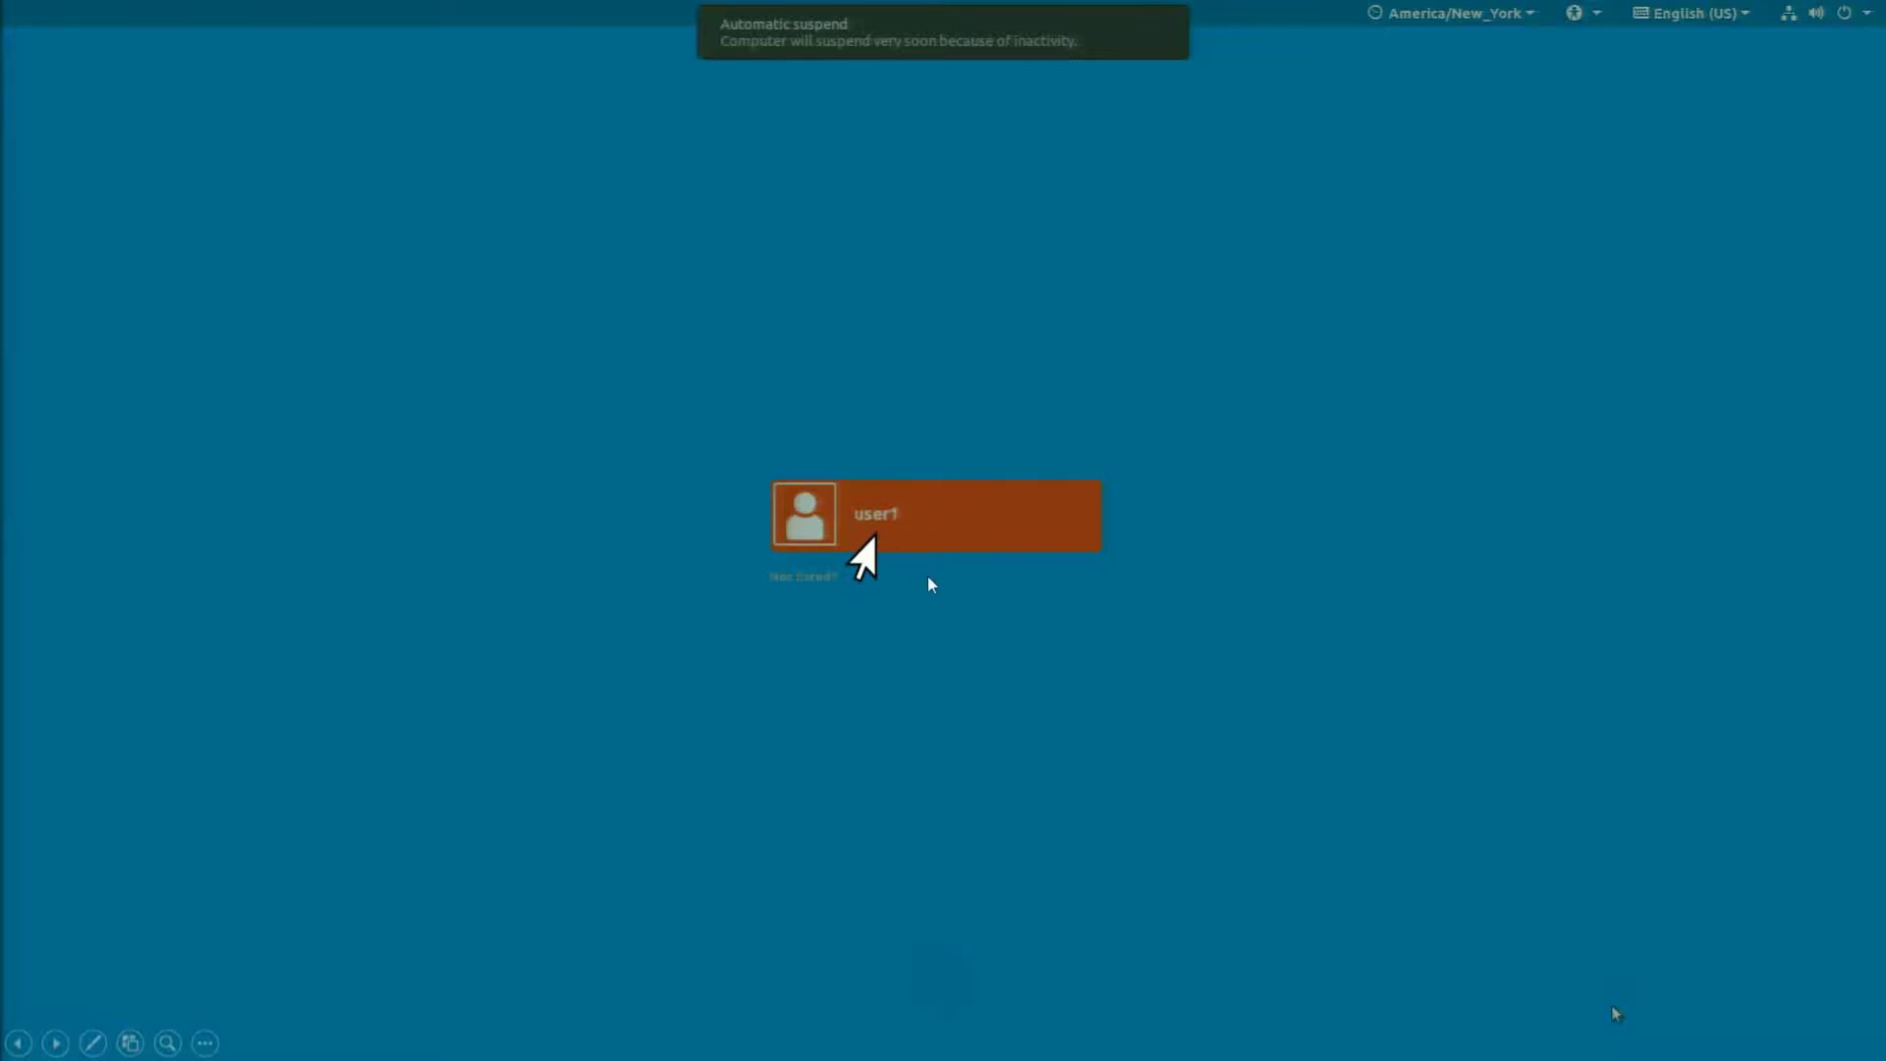
Choose the user1 account on the Dell Hybrid Client login screen.
{"action": "left_click", "coordinate": [892, 523]}
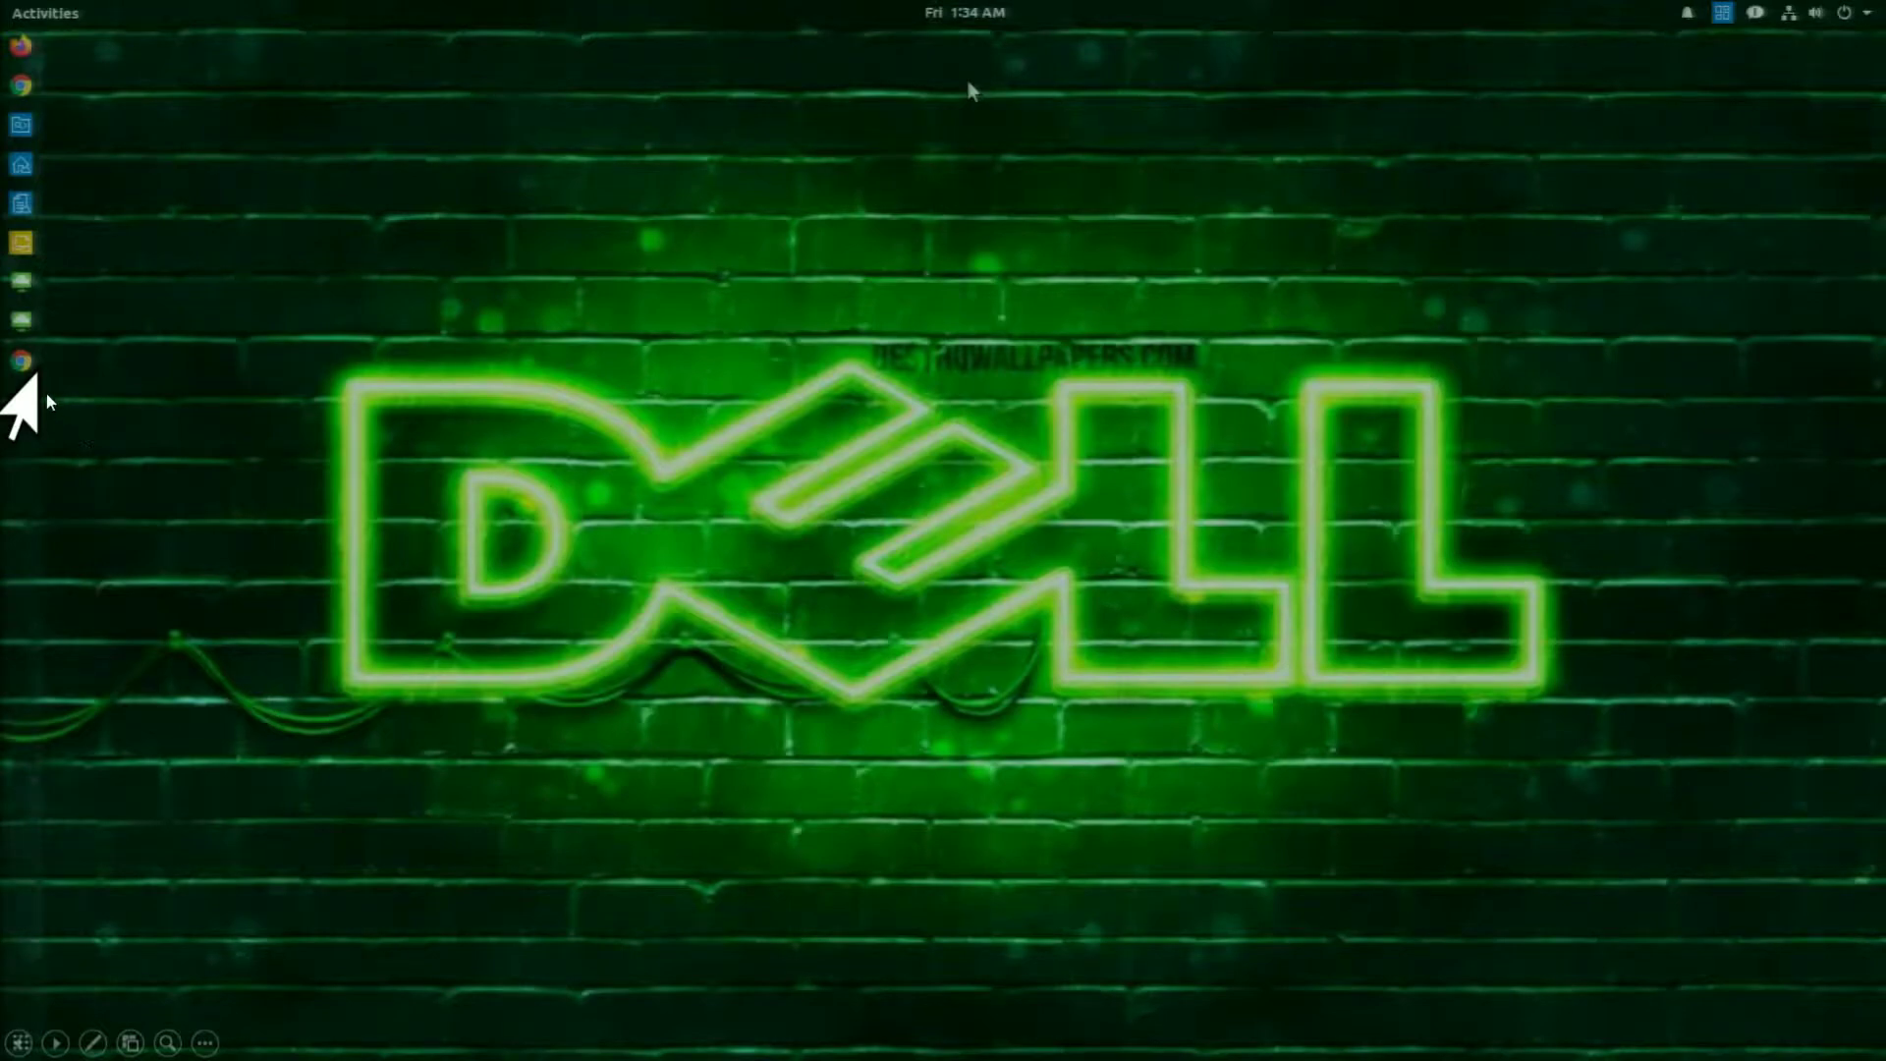
{"action": "left_click", "coordinate": [23, 366]}
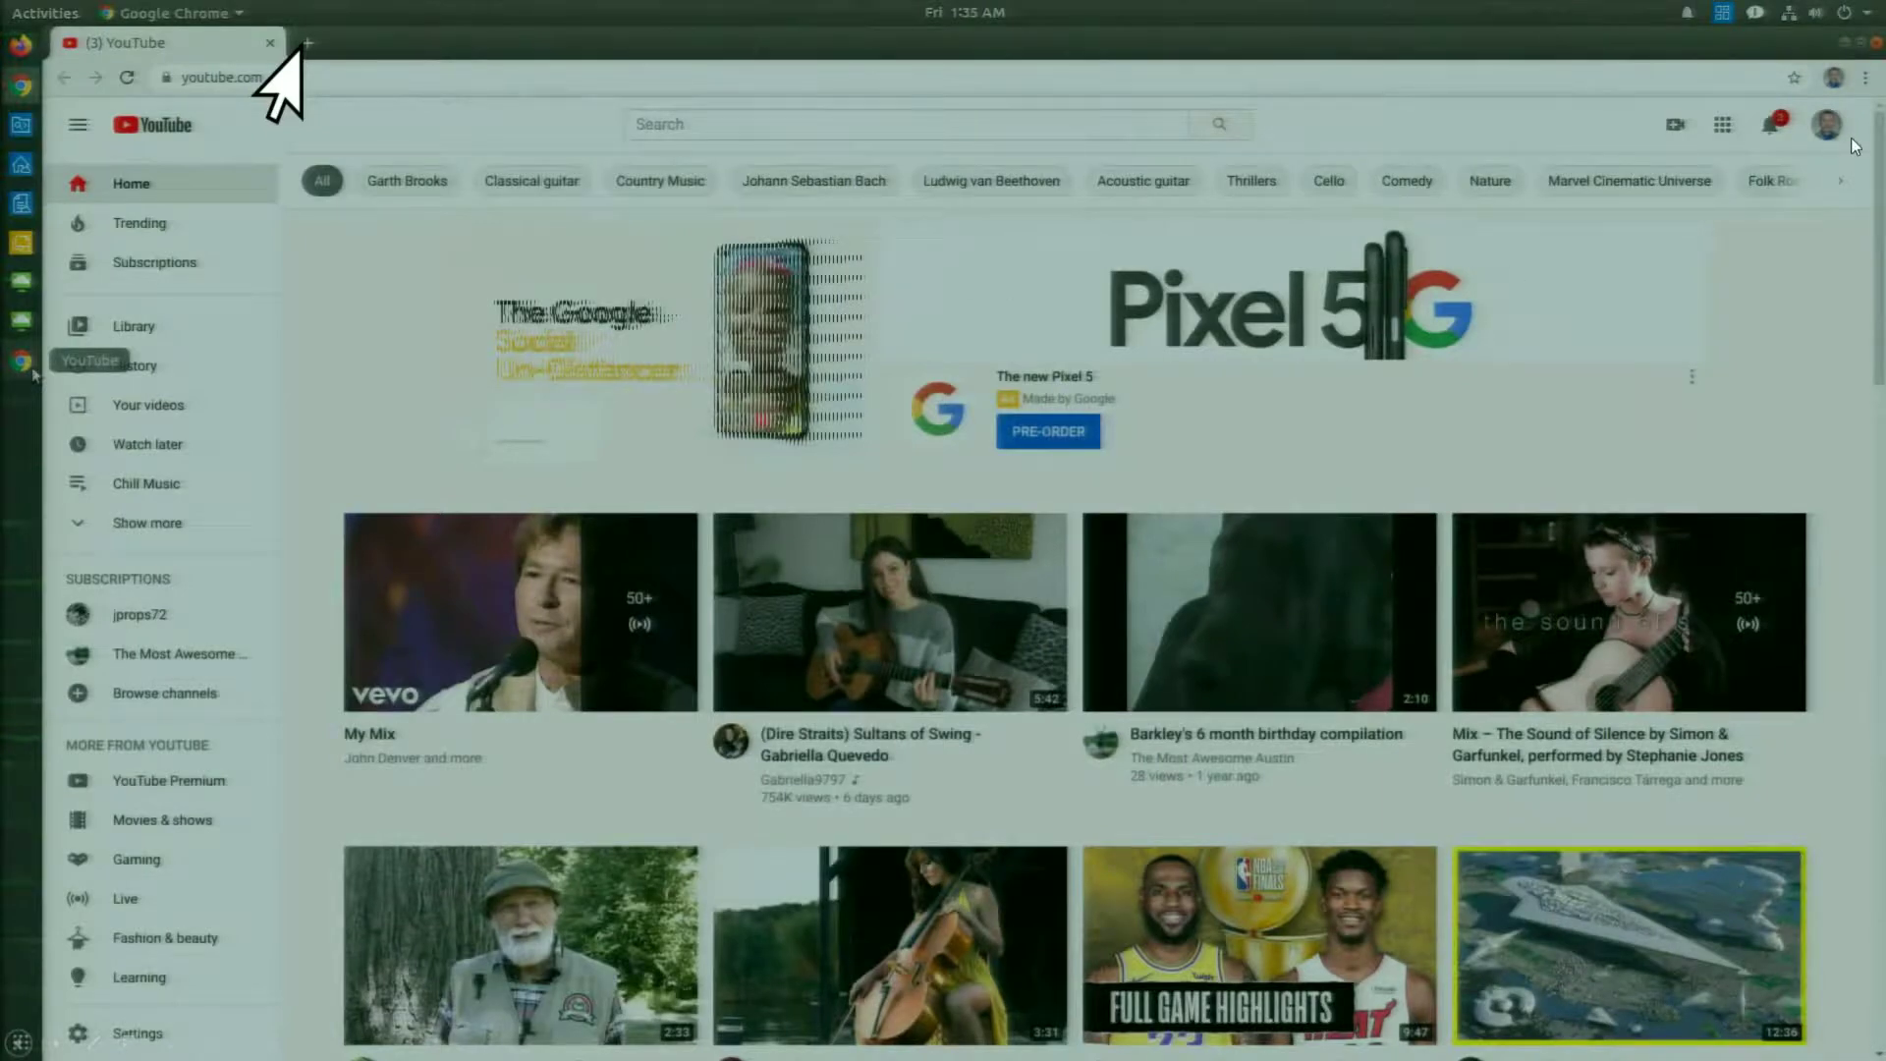
{"action": "left_click", "coordinate": [304, 45]}
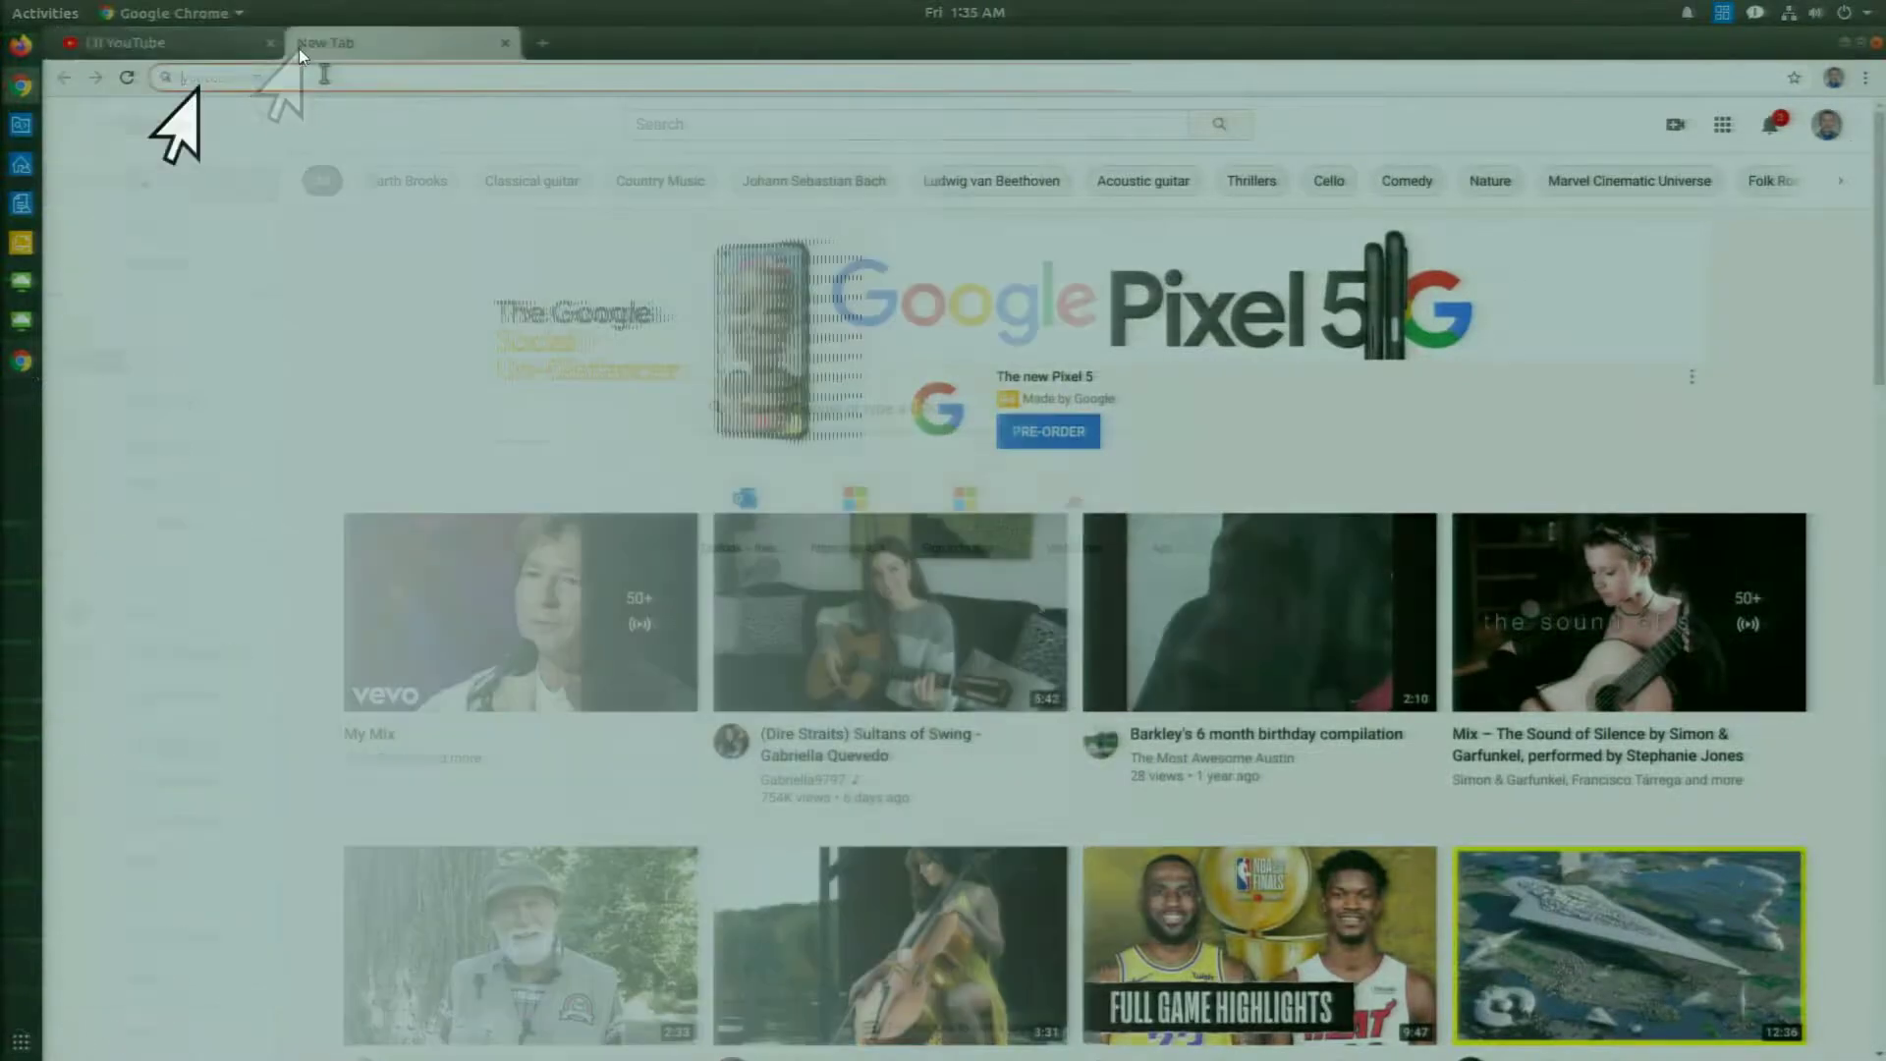
{"action": "type", "text": "www.outlook.com"}
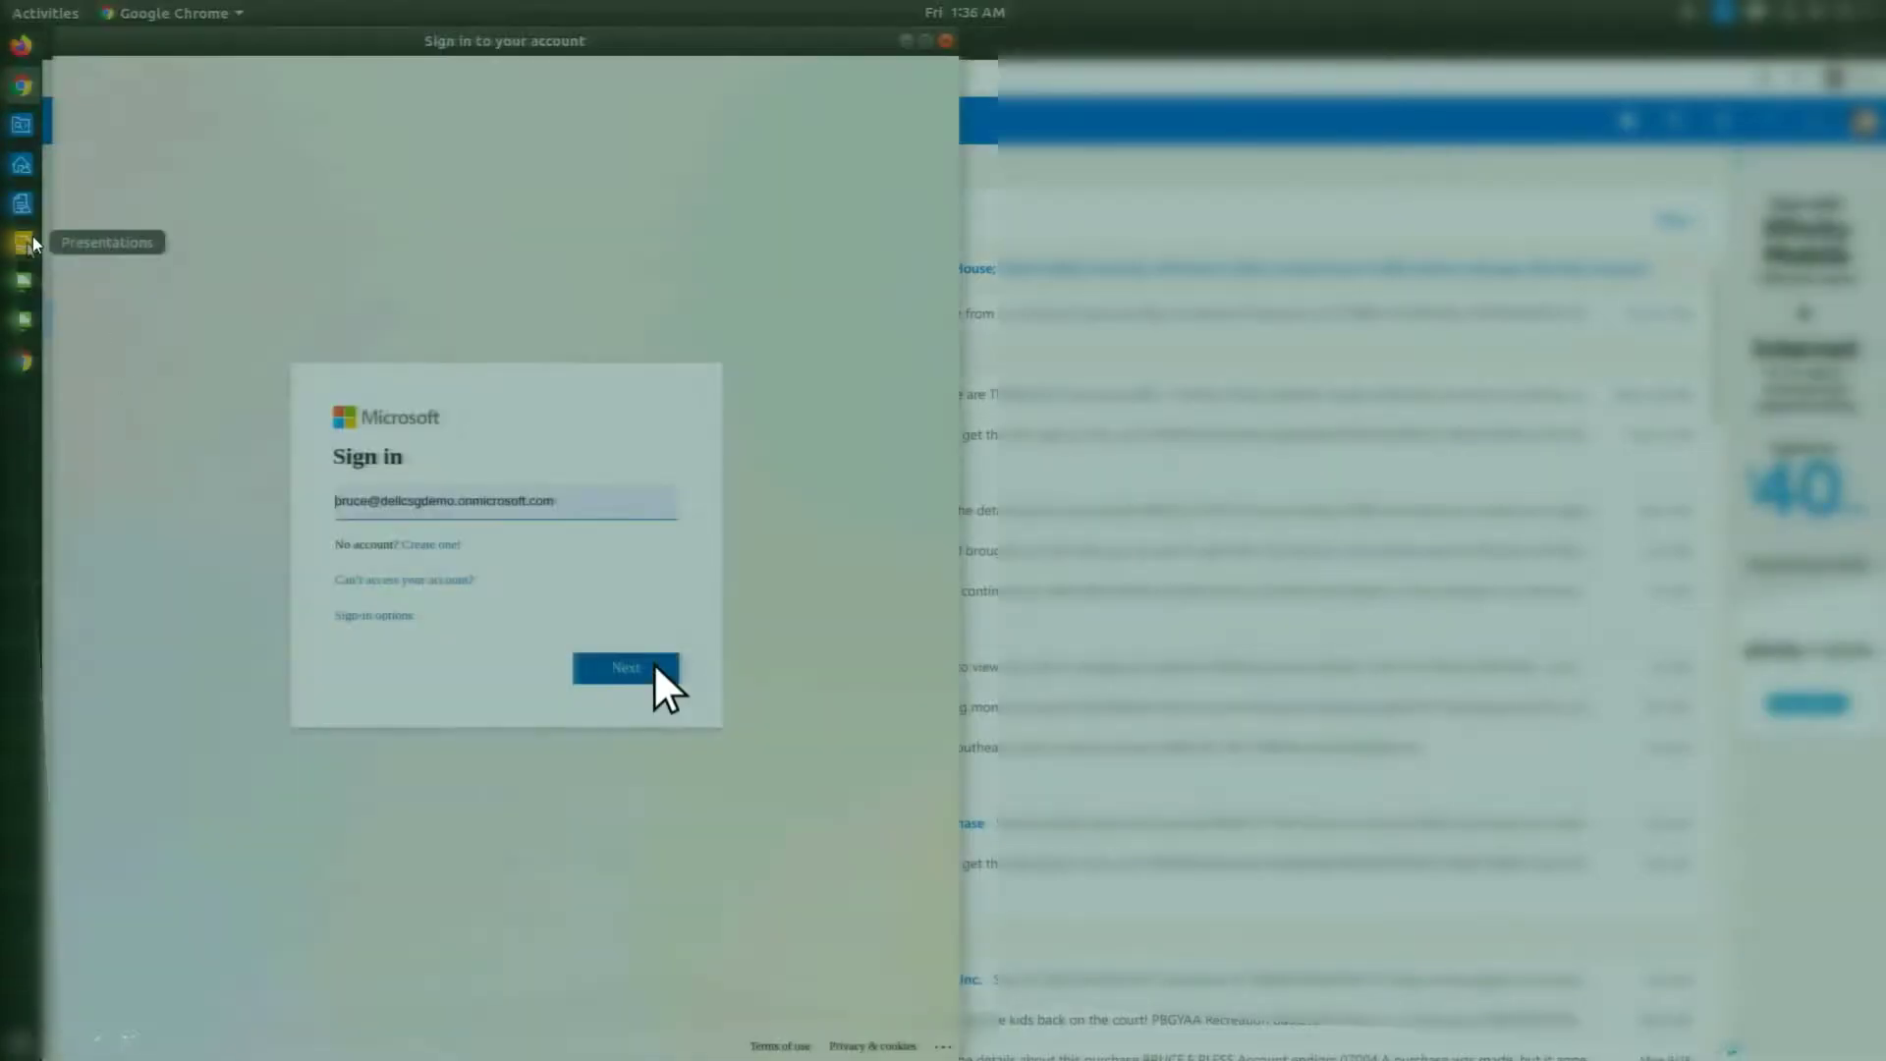
Complete the Office 365 sign-in, maximize the Chrome window, and launch LibreOffice from the app grid.
{"action": "left_click", "coordinate": [656, 676]}
{"action": "left_click", "coordinate": [621, 653]}
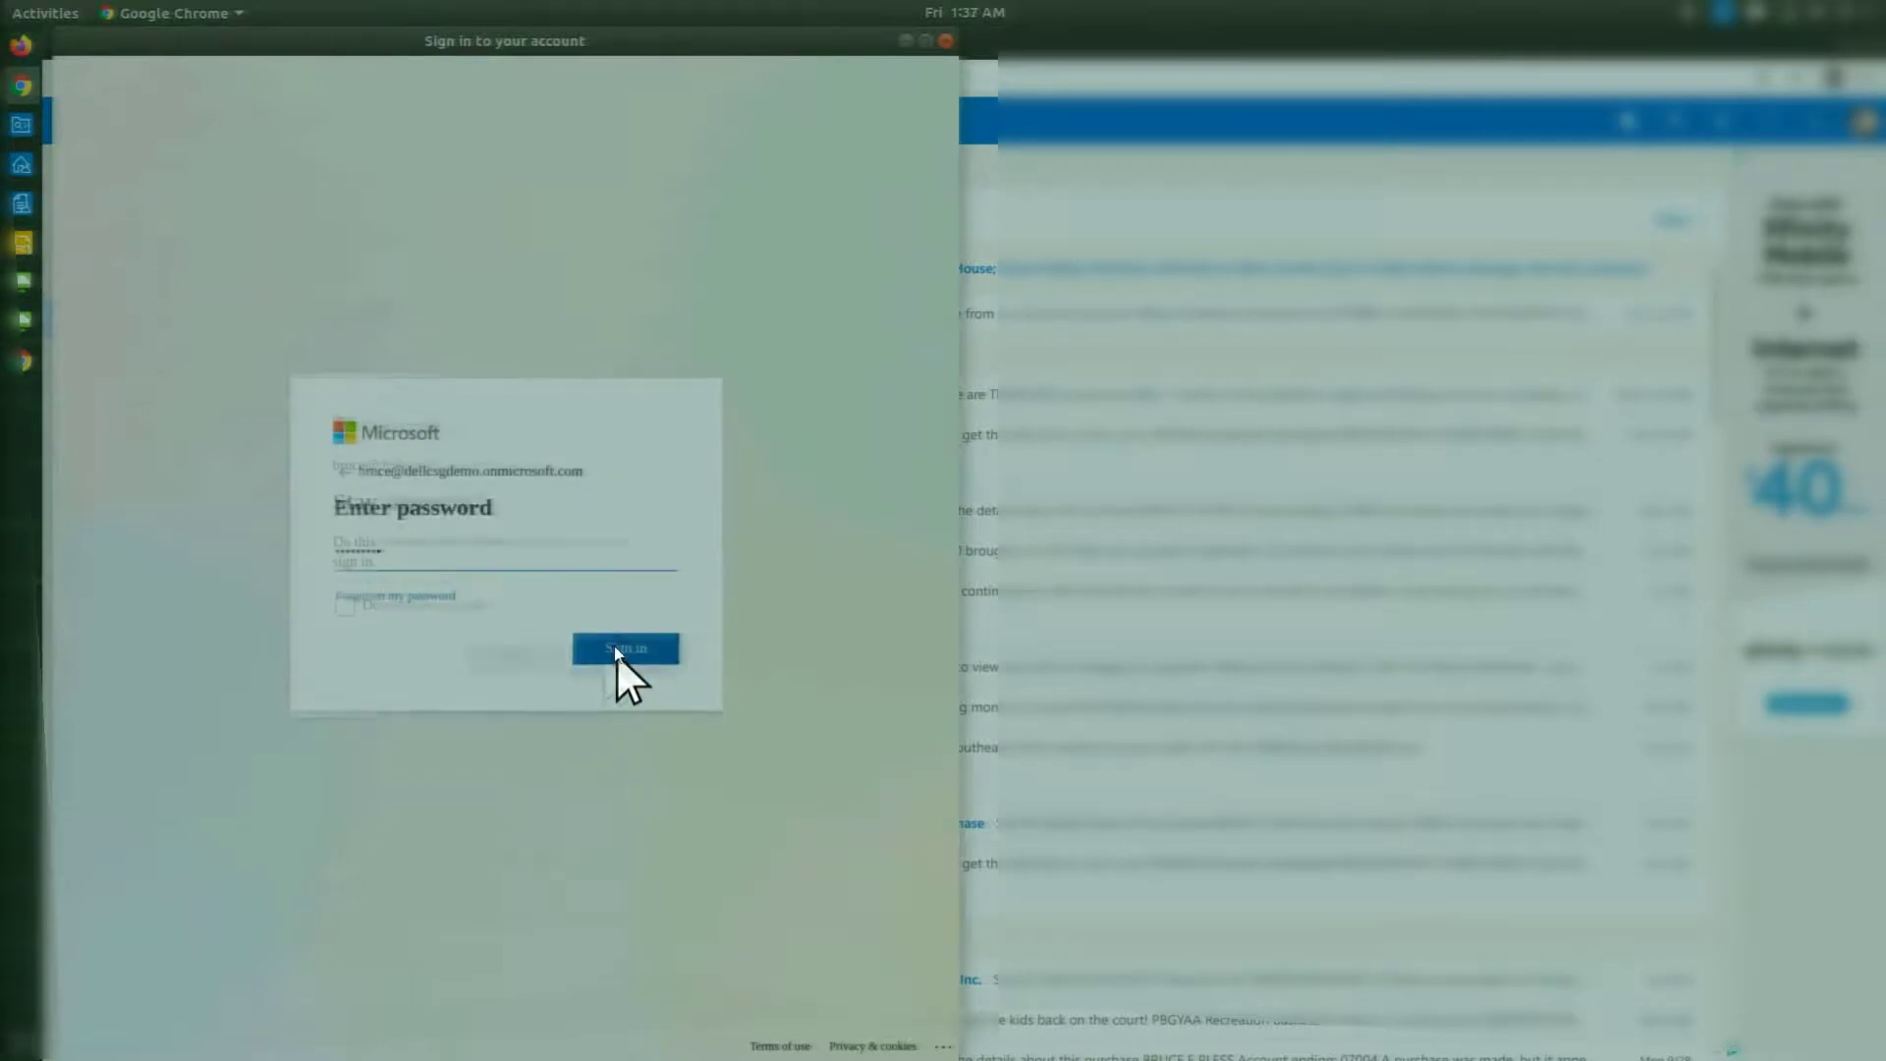
{"action": "left_click", "coordinate": [622, 658]}
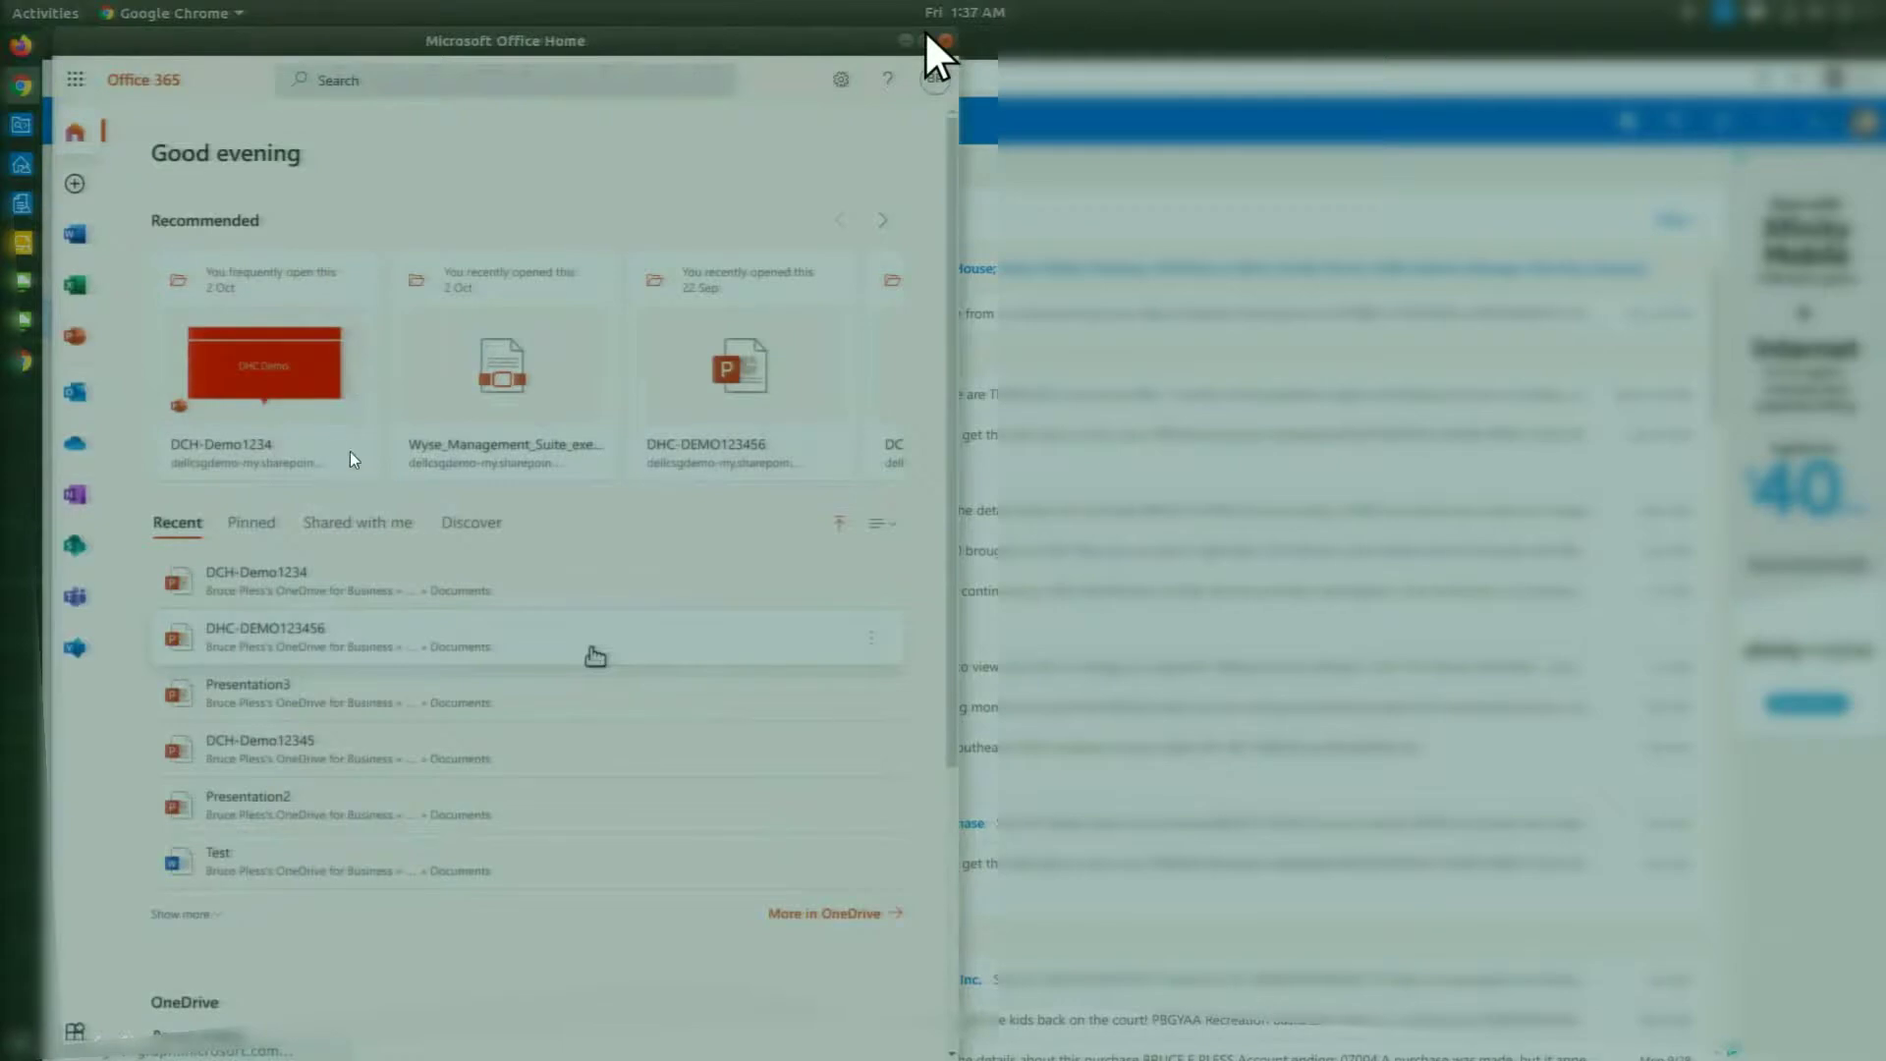
{"action": "left_click", "coordinate": [925, 41]}
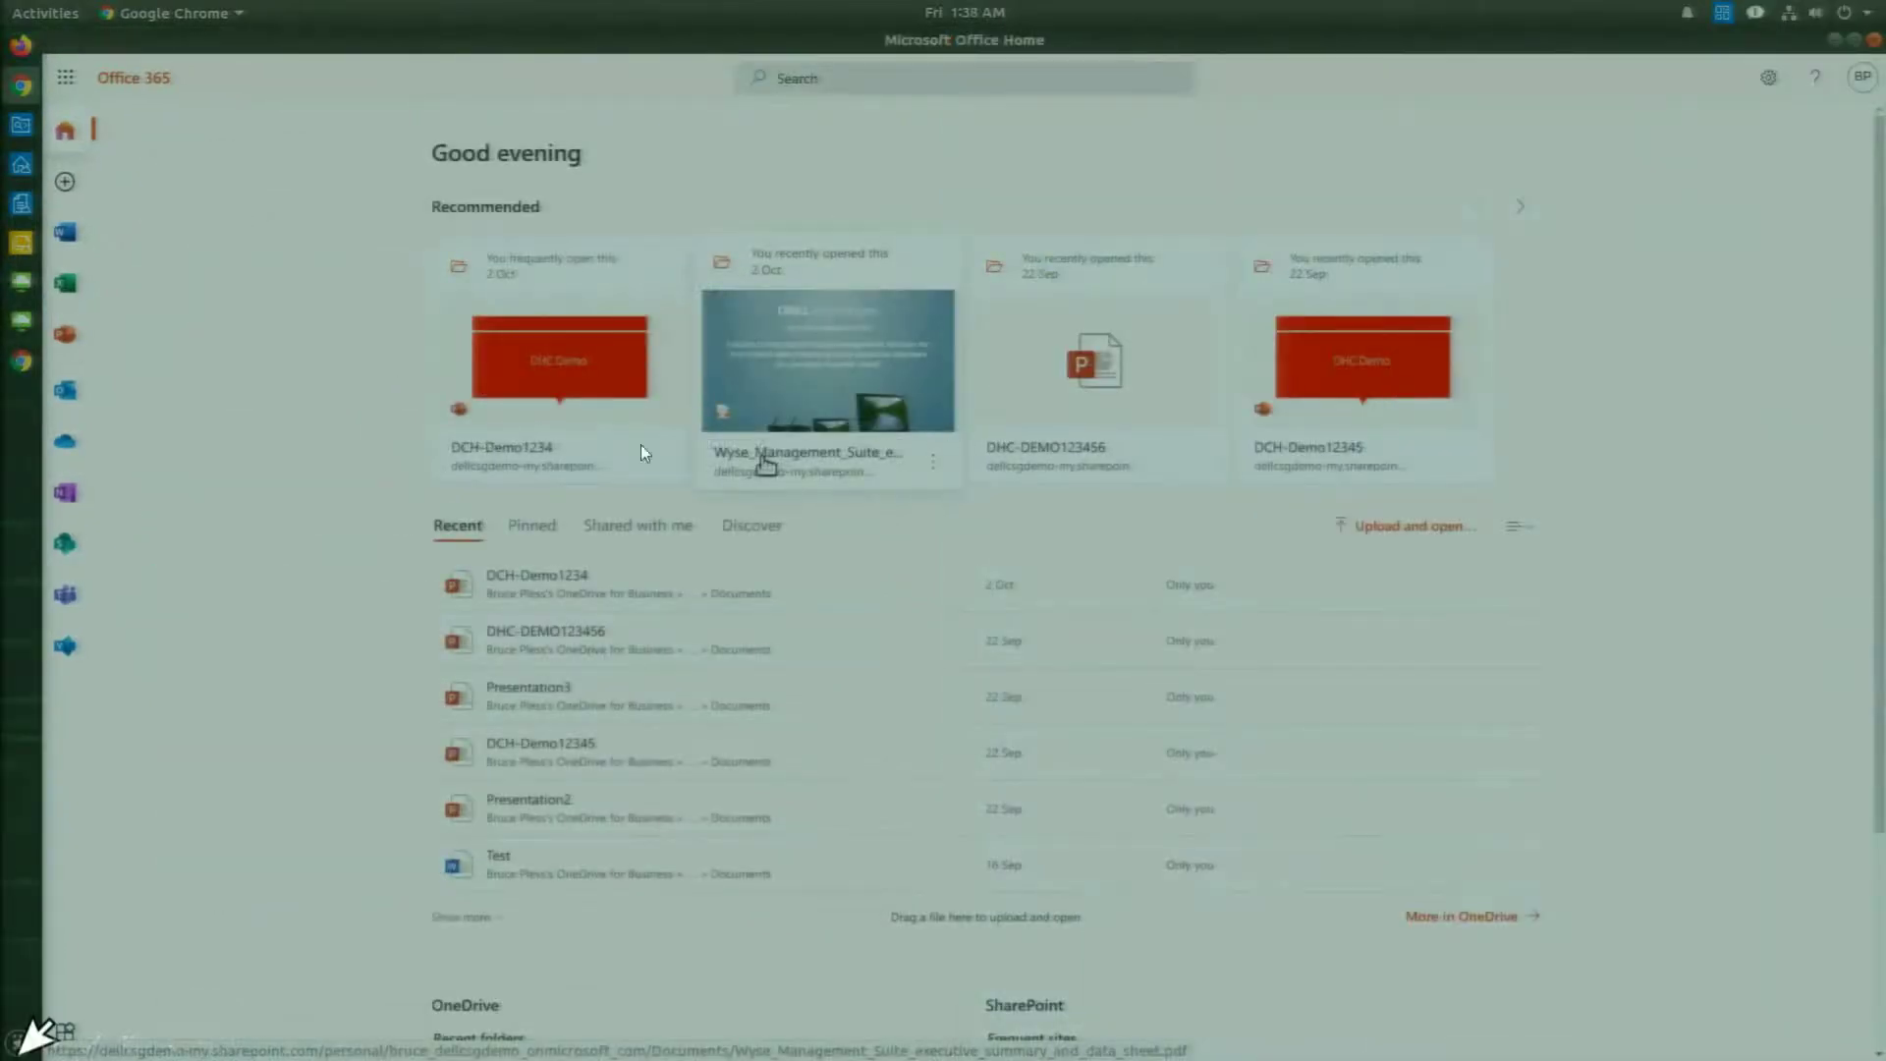
{"action": "left_click", "coordinate": [20, 1043]}
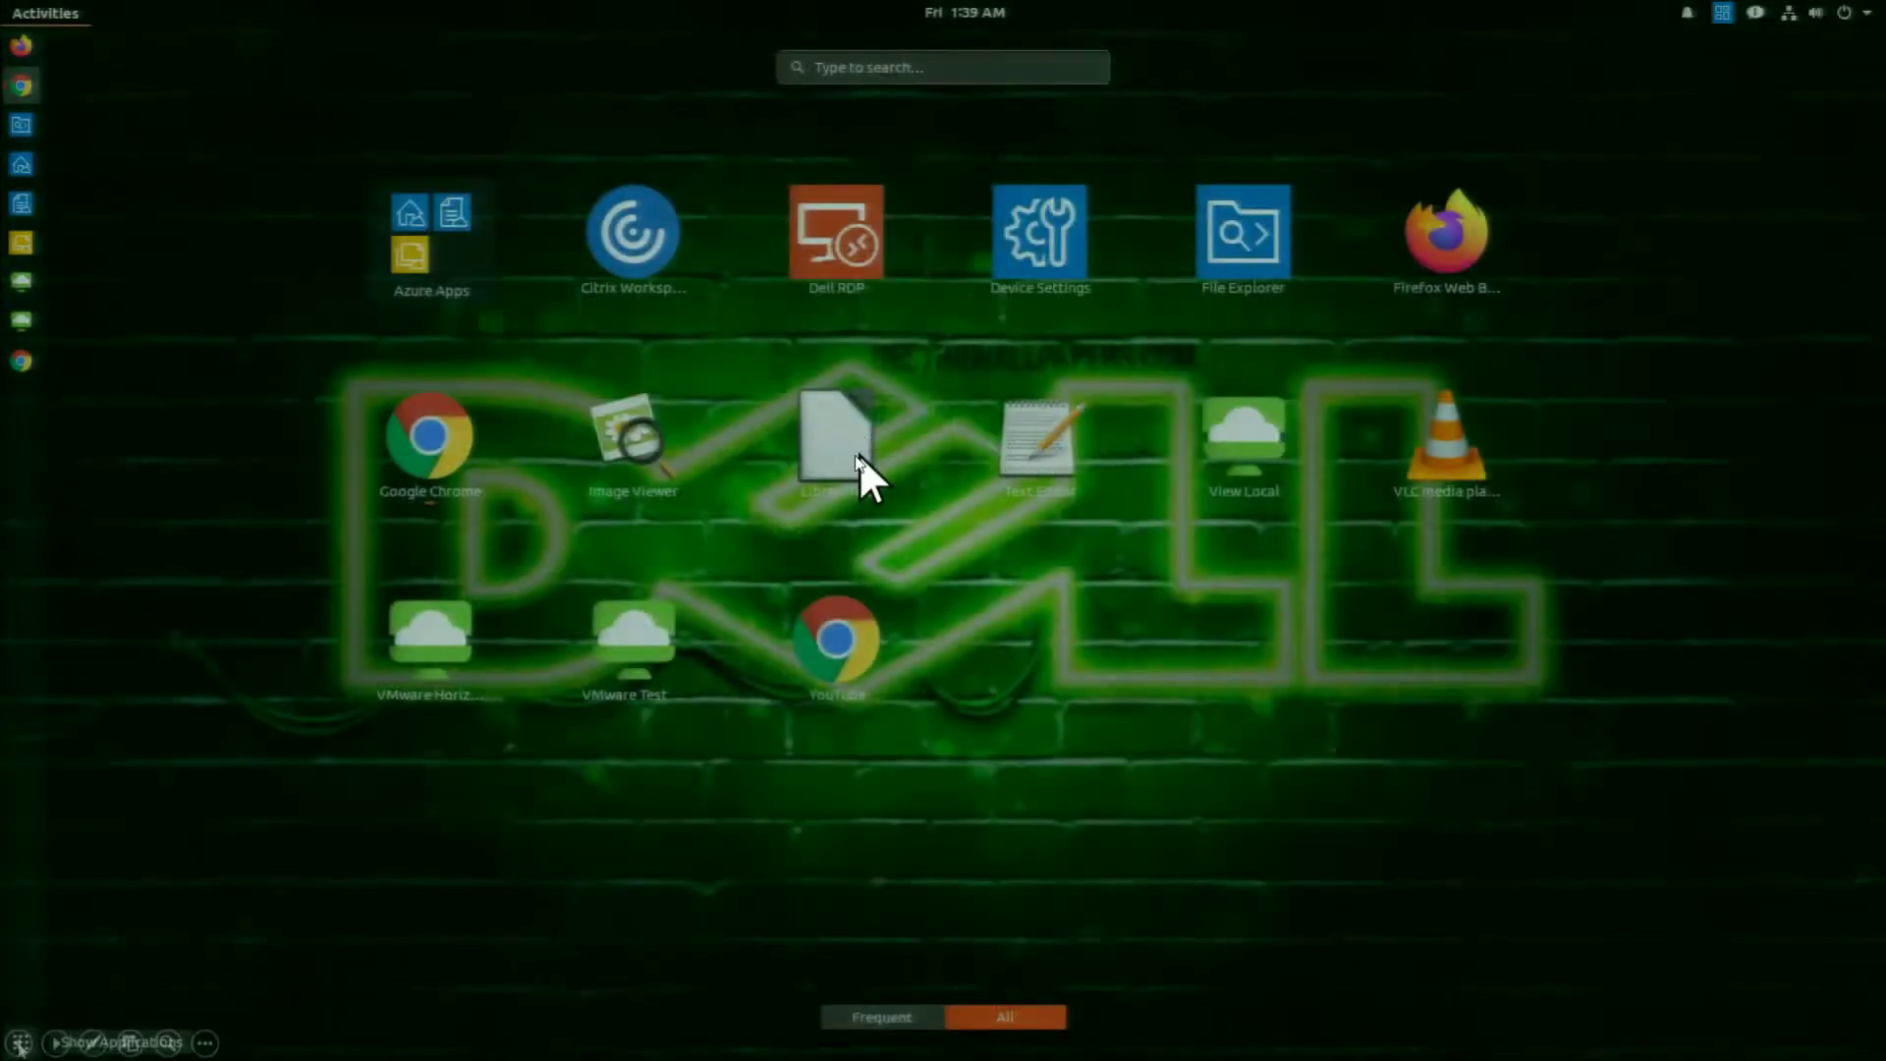
{"action": "left_click", "coordinate": [859, 454]}
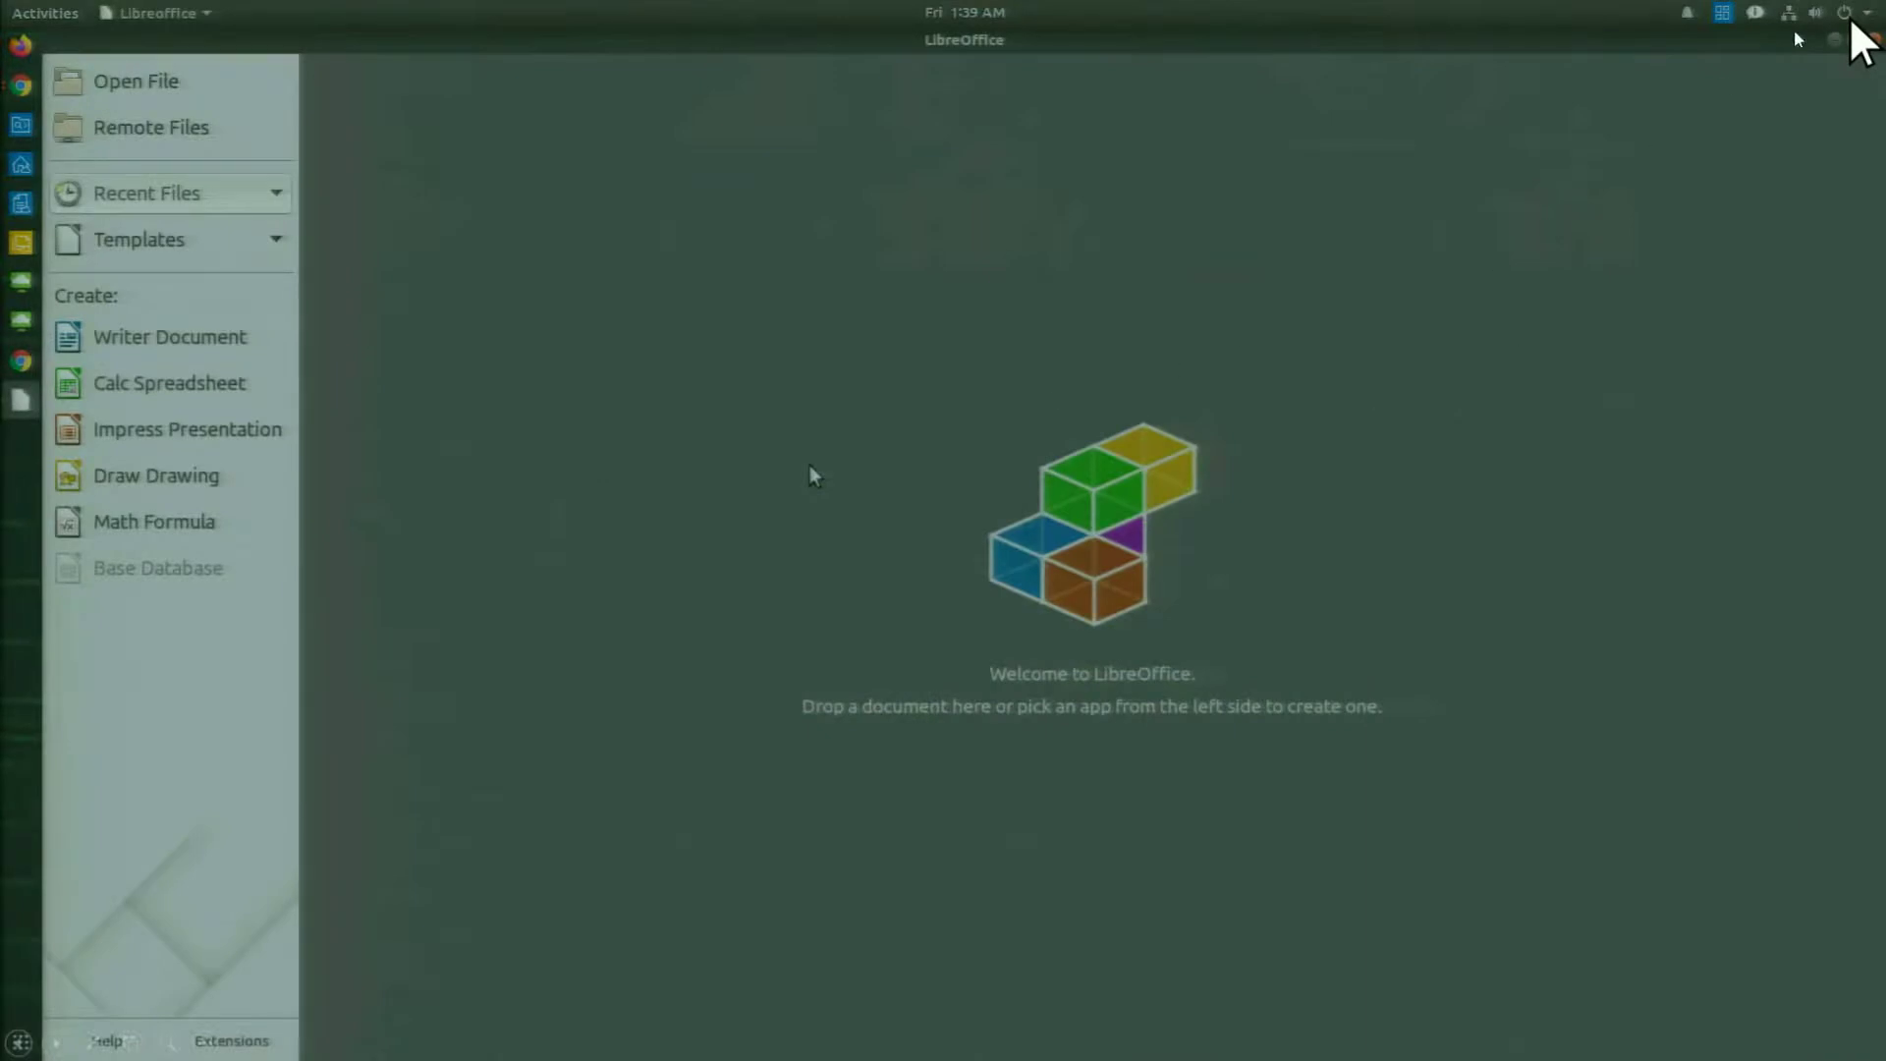
Bring up the Power Off confirmation from the top-right system menu.
{"action": "left_click", "coordinate": [1852, 14]}
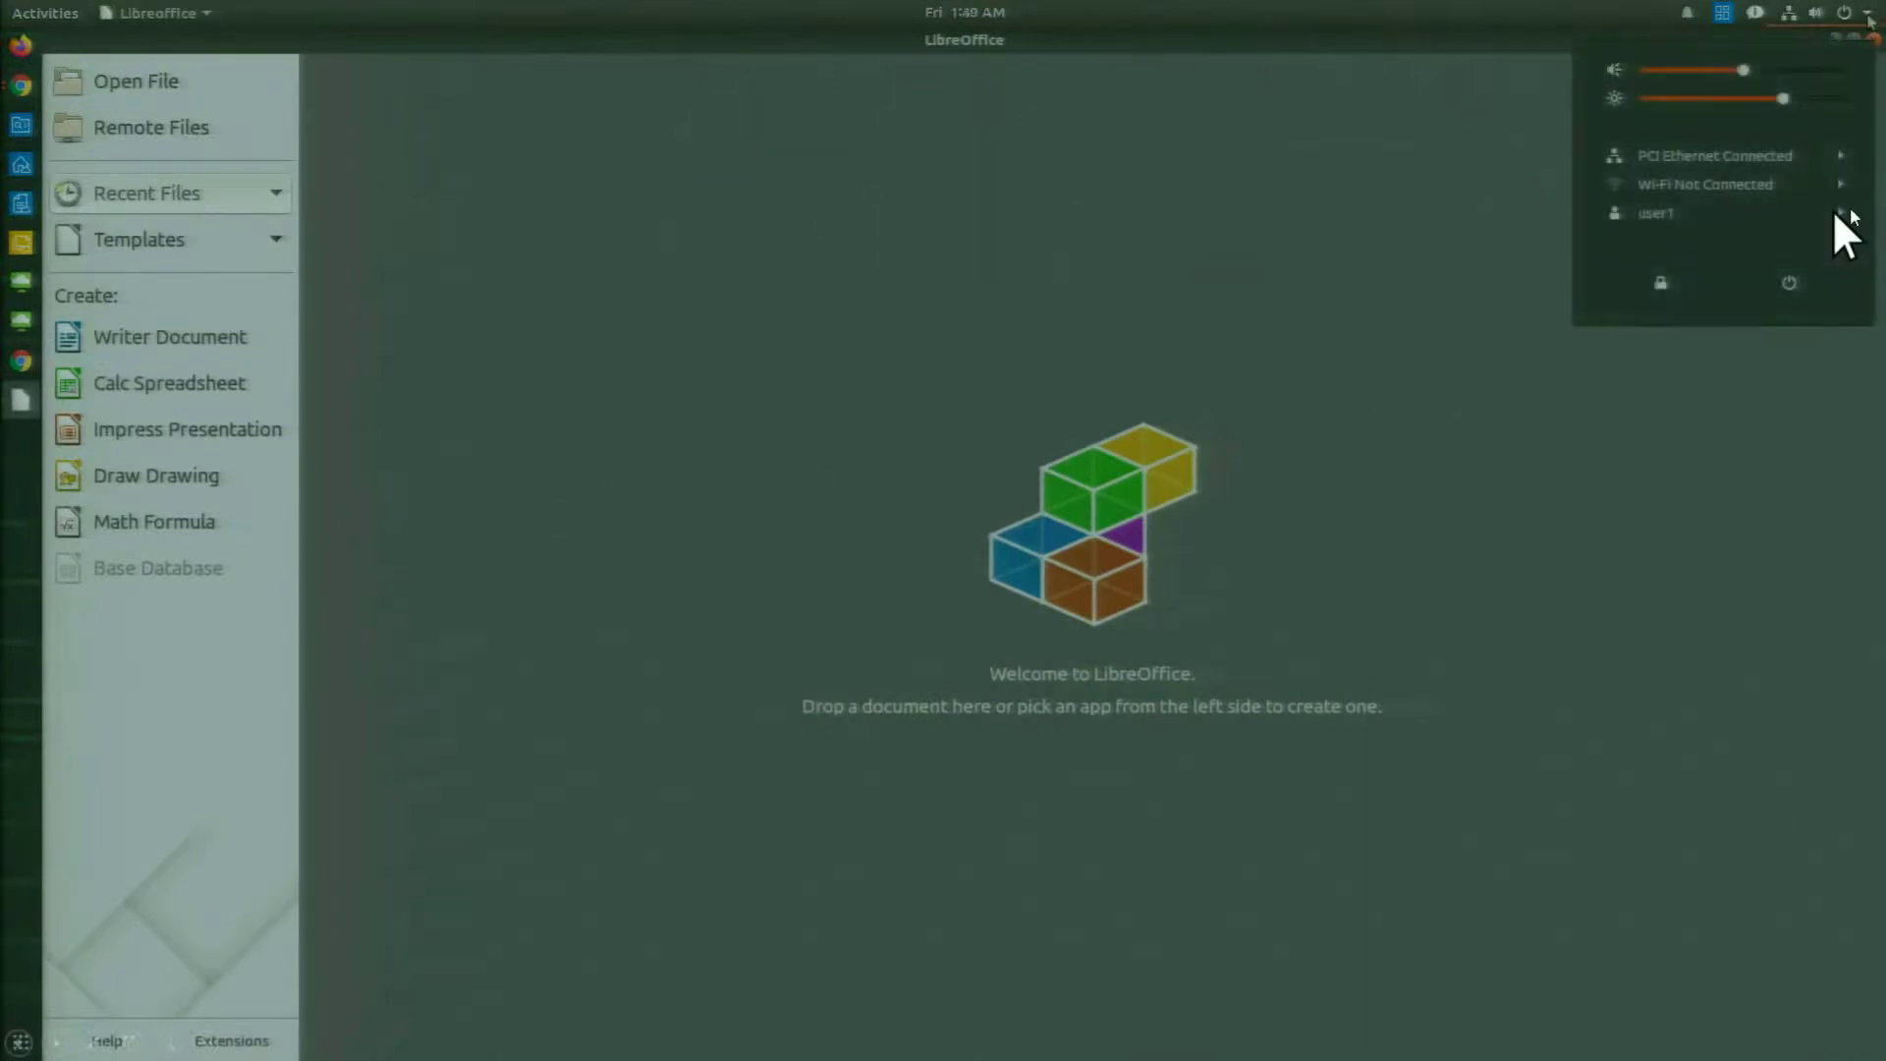
{"action": "left_click", "coordinate": [1789, 283]}
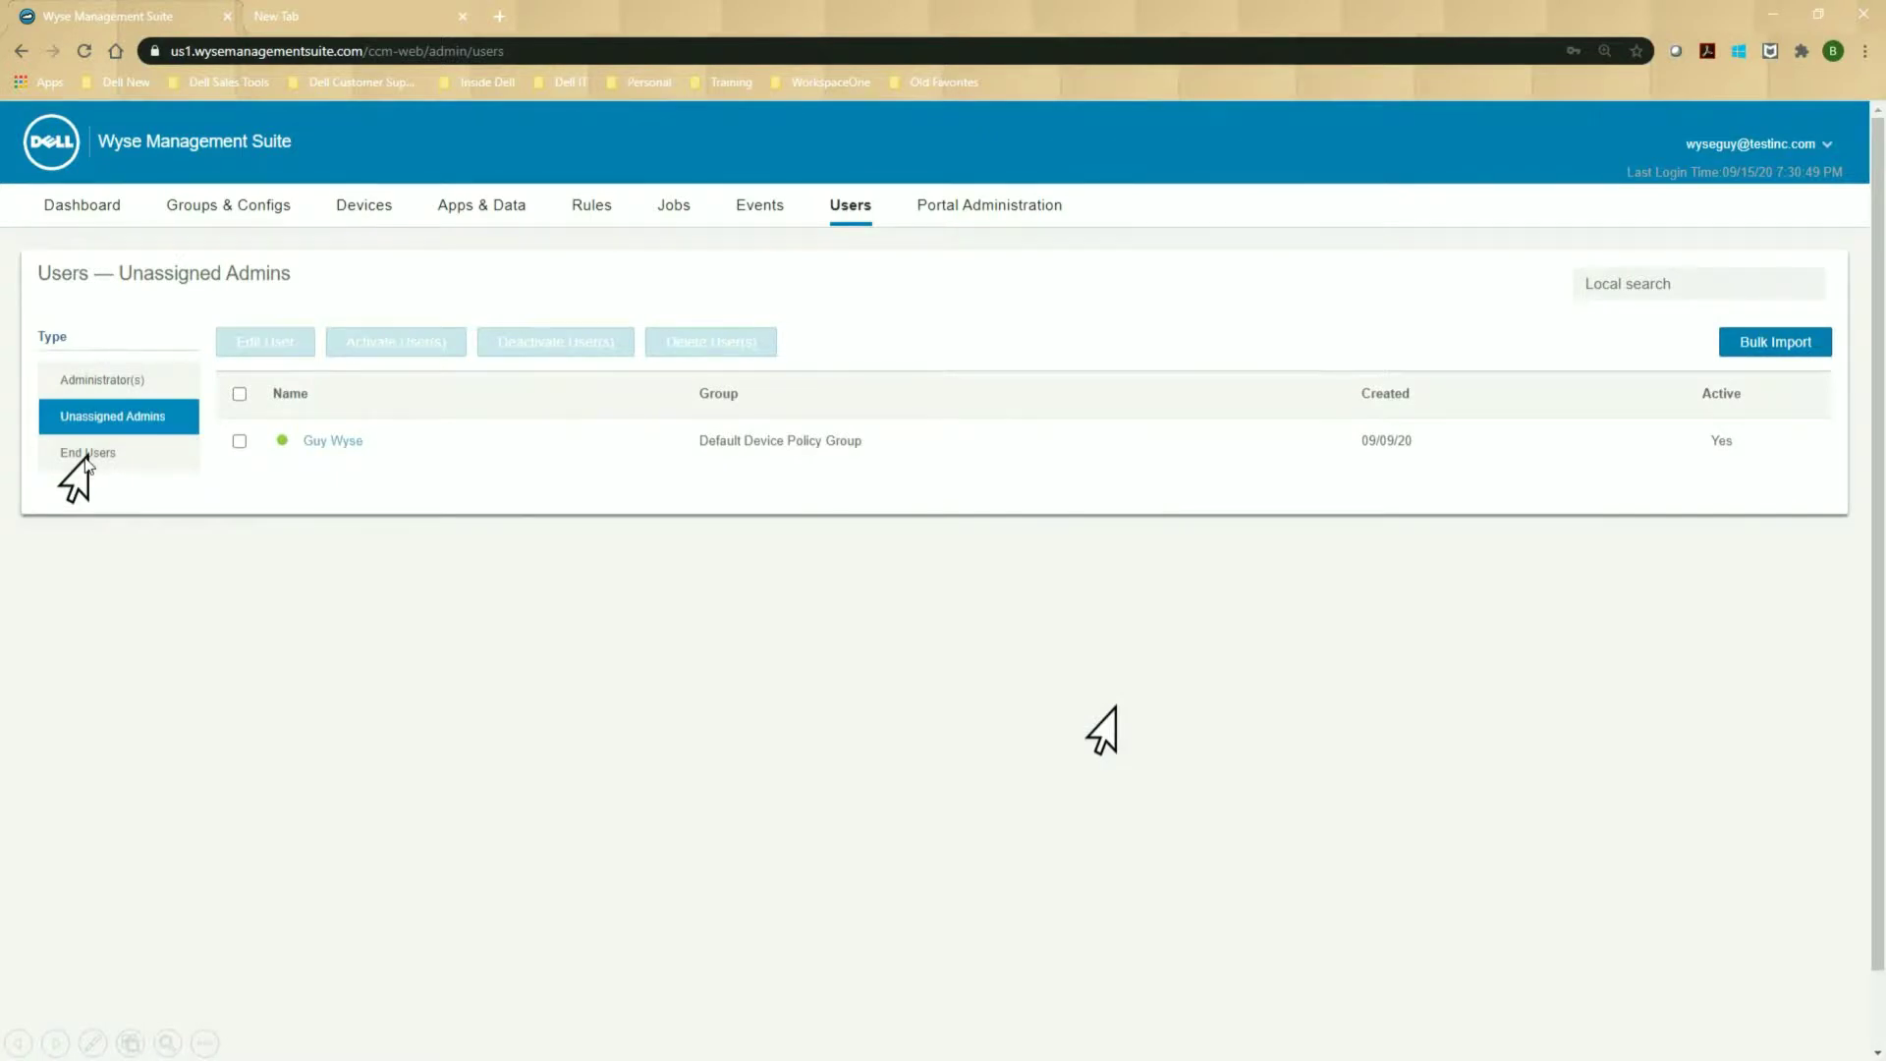
Add a new end user in the test.net domain and open its End User Details page.
{"action": "left_click", "coordinate": [86, 455]}
{"action": "left_click", "coordinate": [272, 355]}
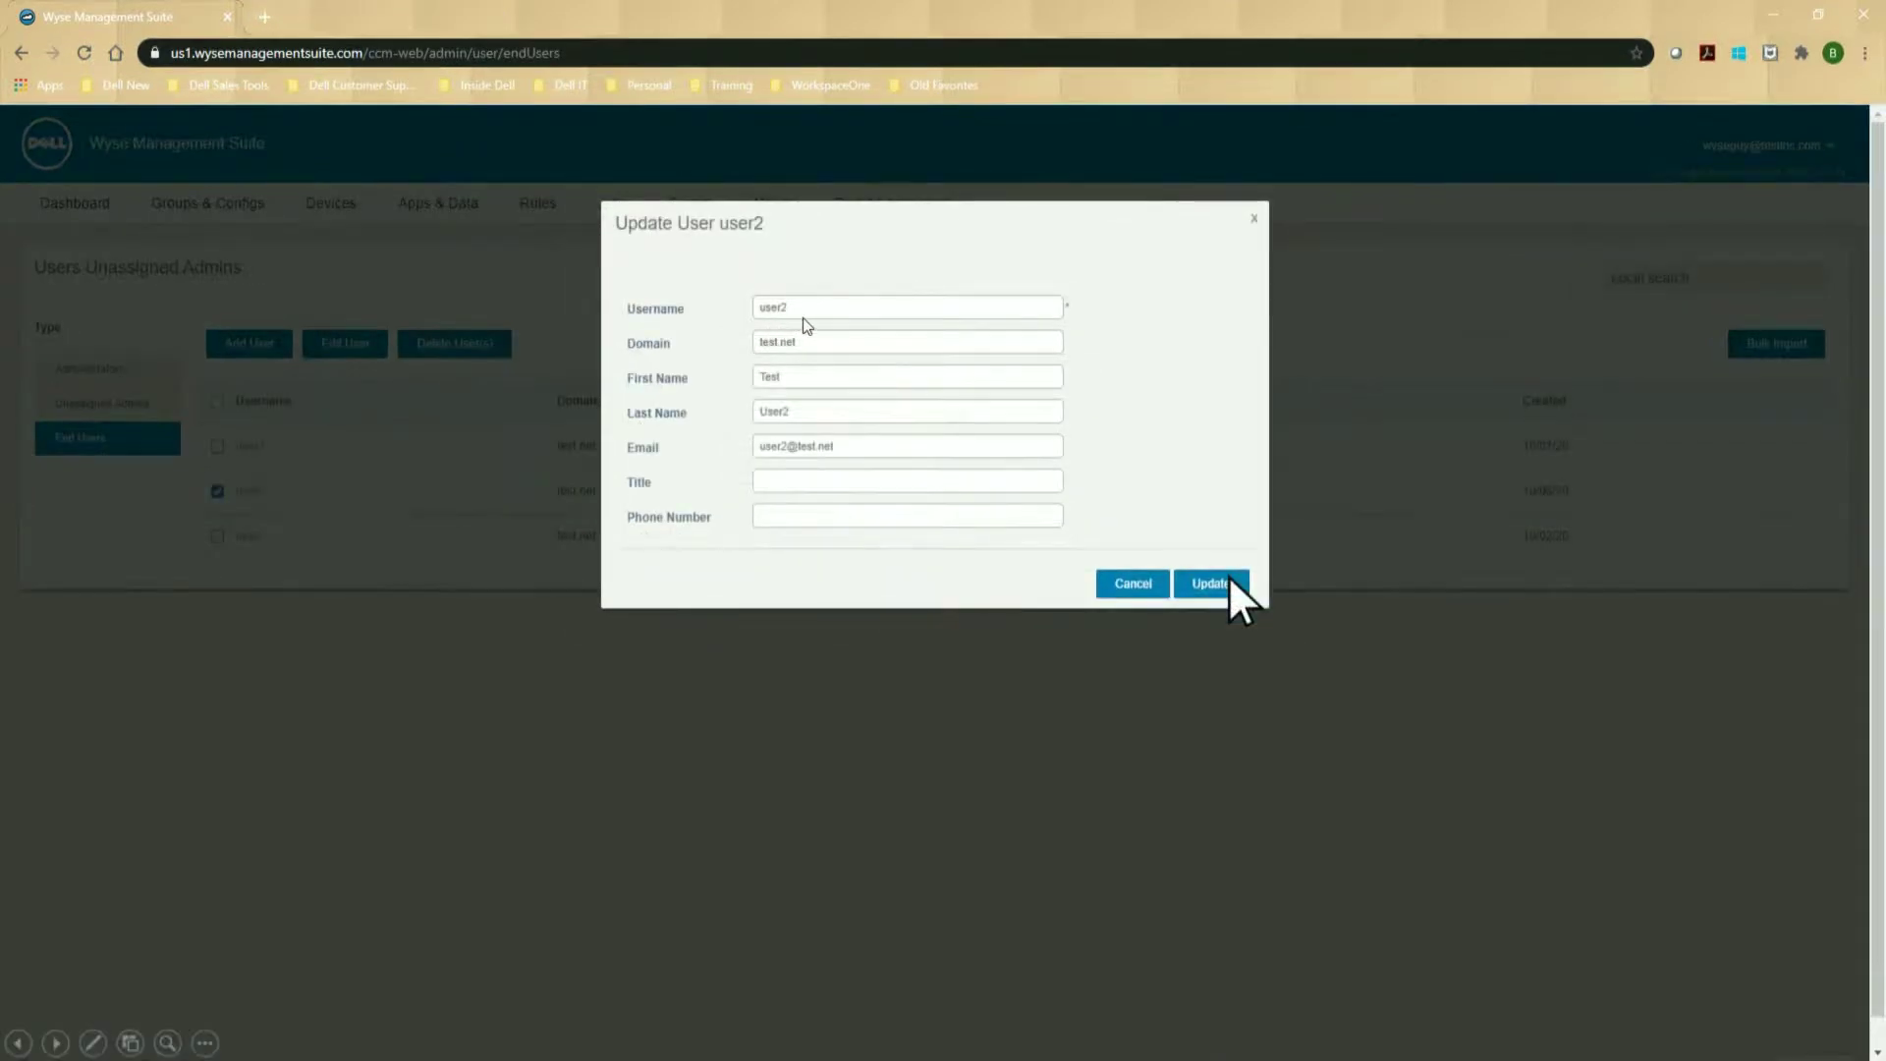
{"action": "left_click", "coordinate": [1210, 583]}
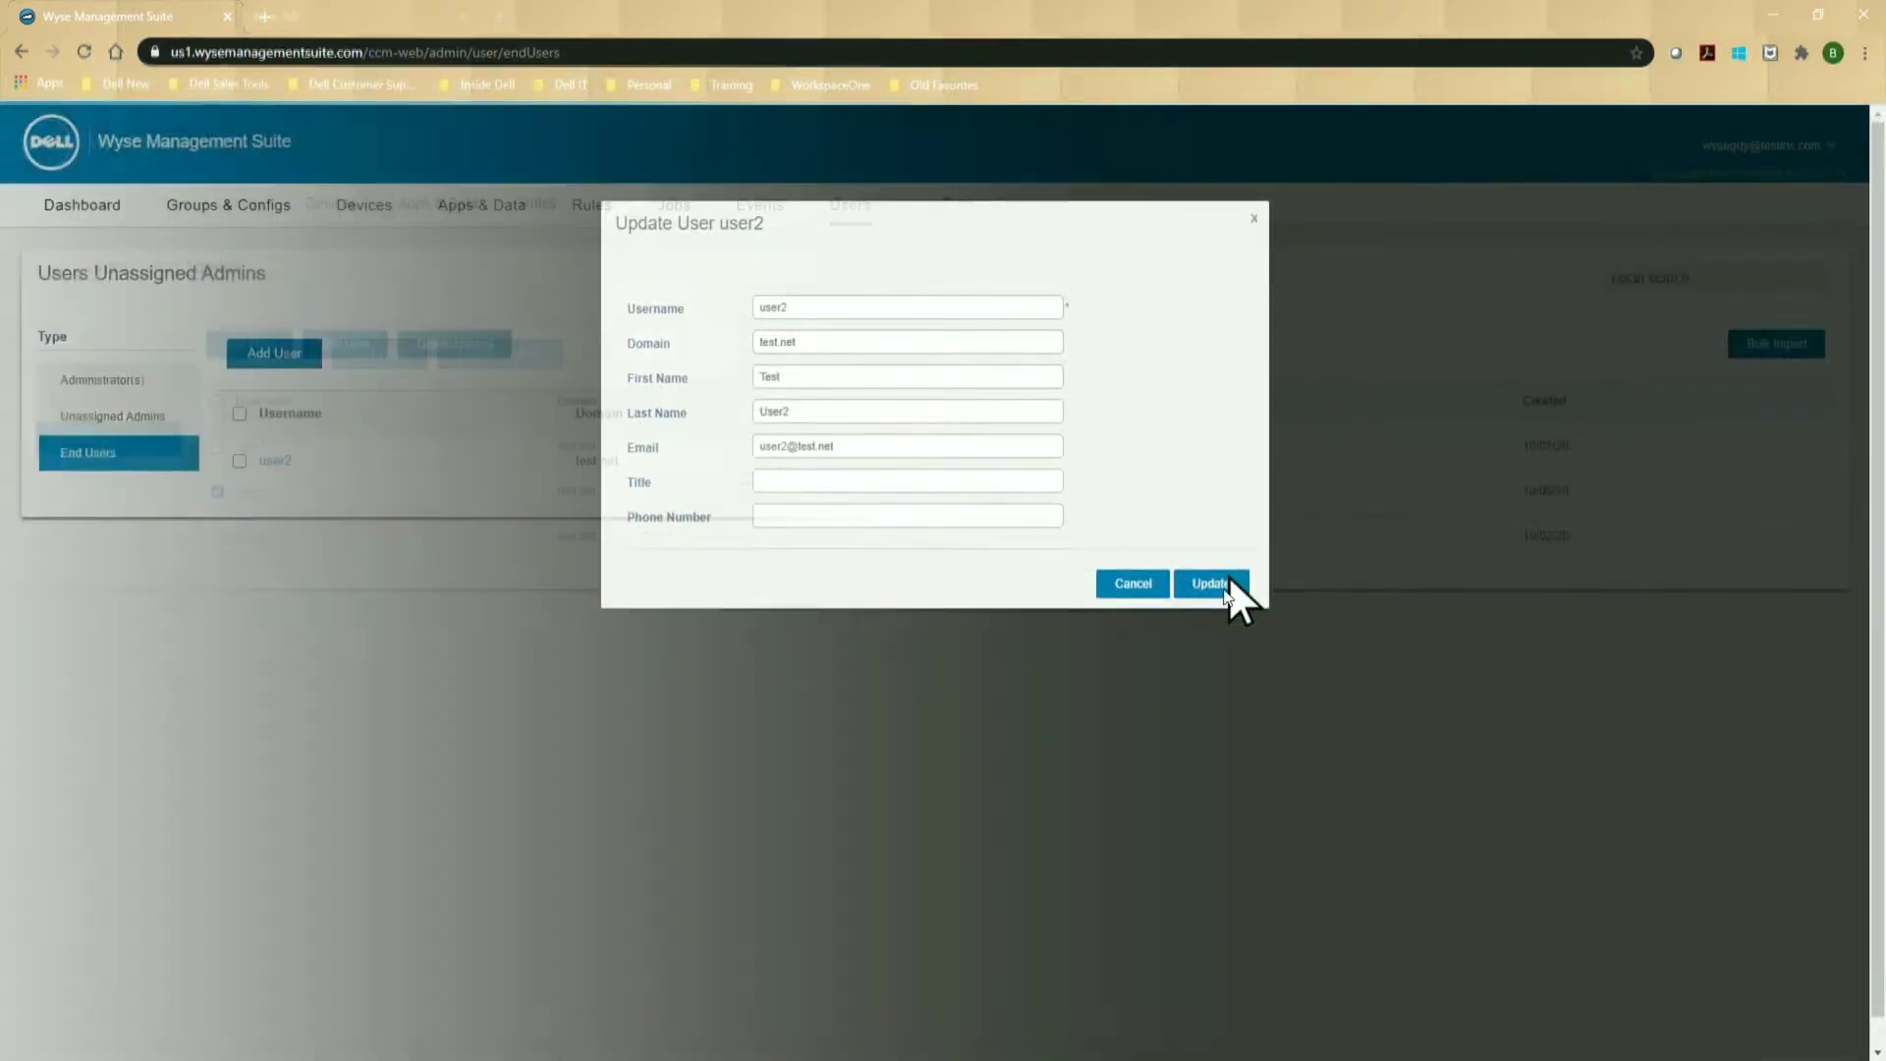
{"action": "left_click", "coordinate": [285, 462]}
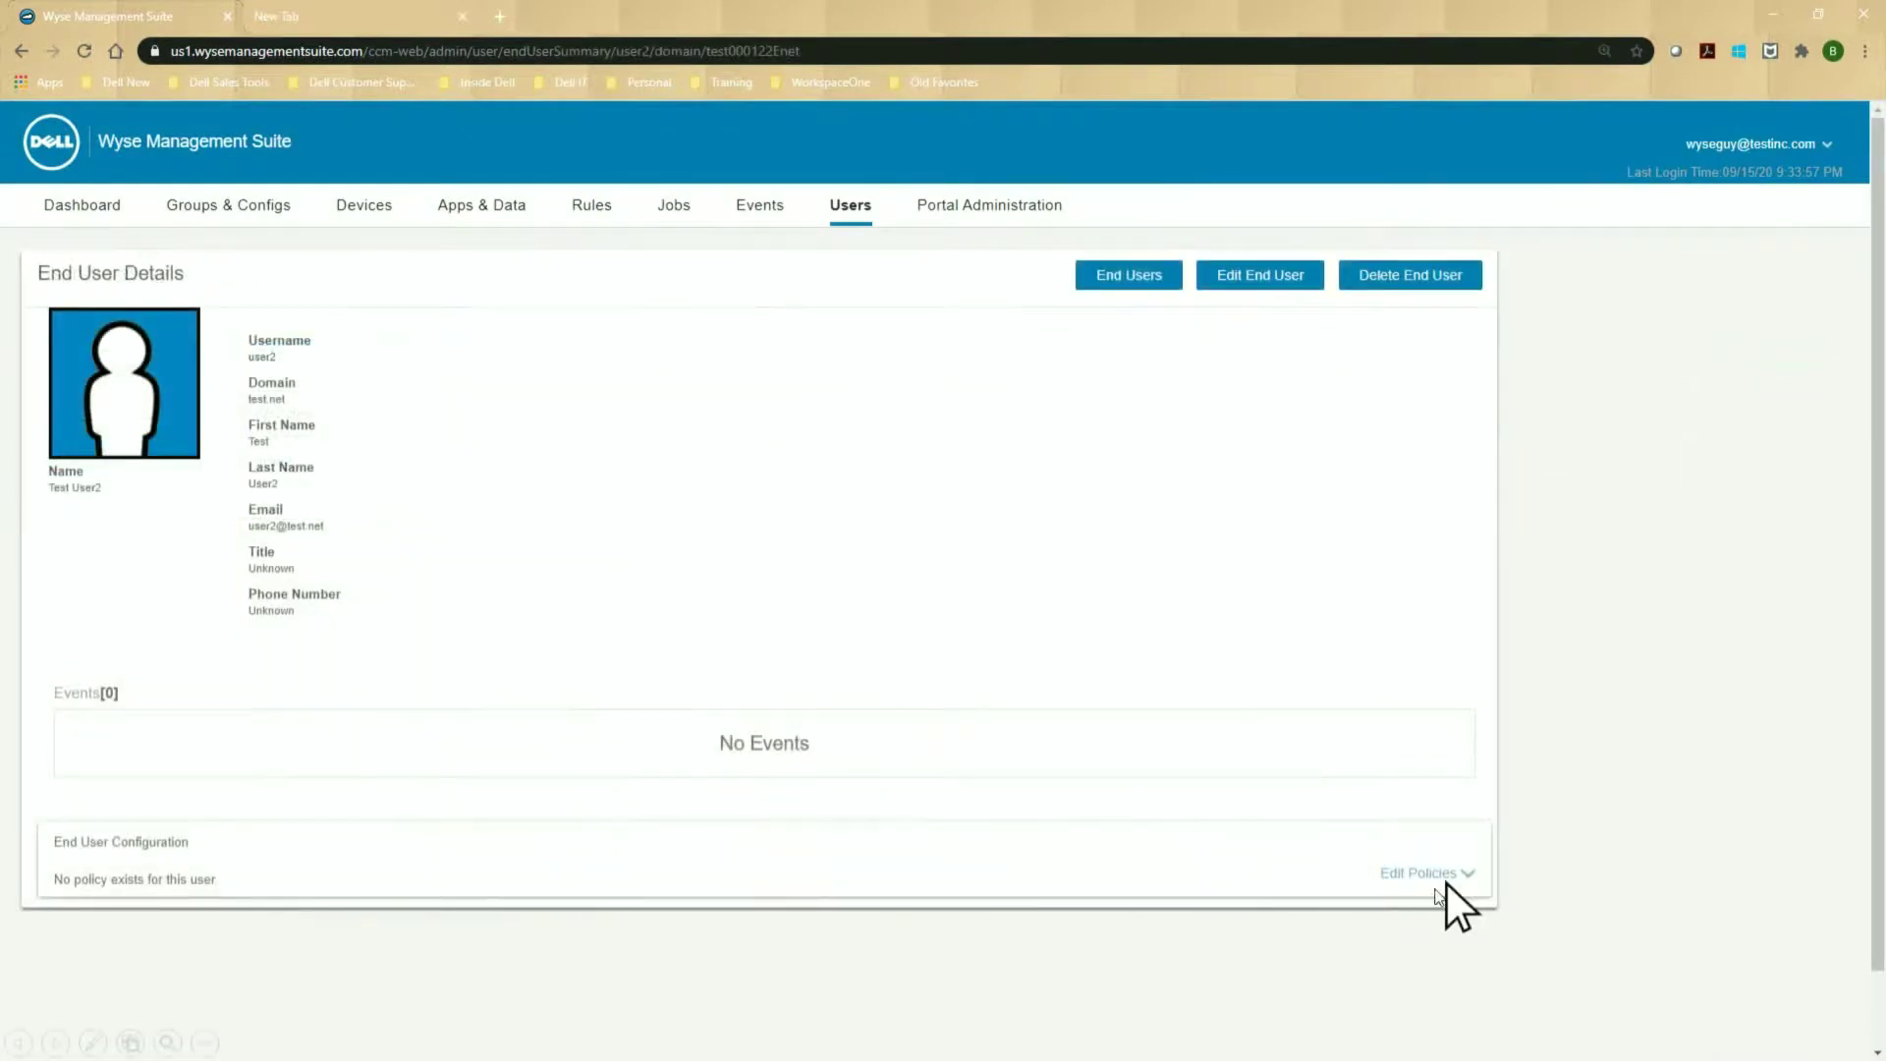
Edit the user's Hybrid Client policy settings and expand the File Affiliation section.
{"action": "left_click", "coordinate": [1439, 886]}
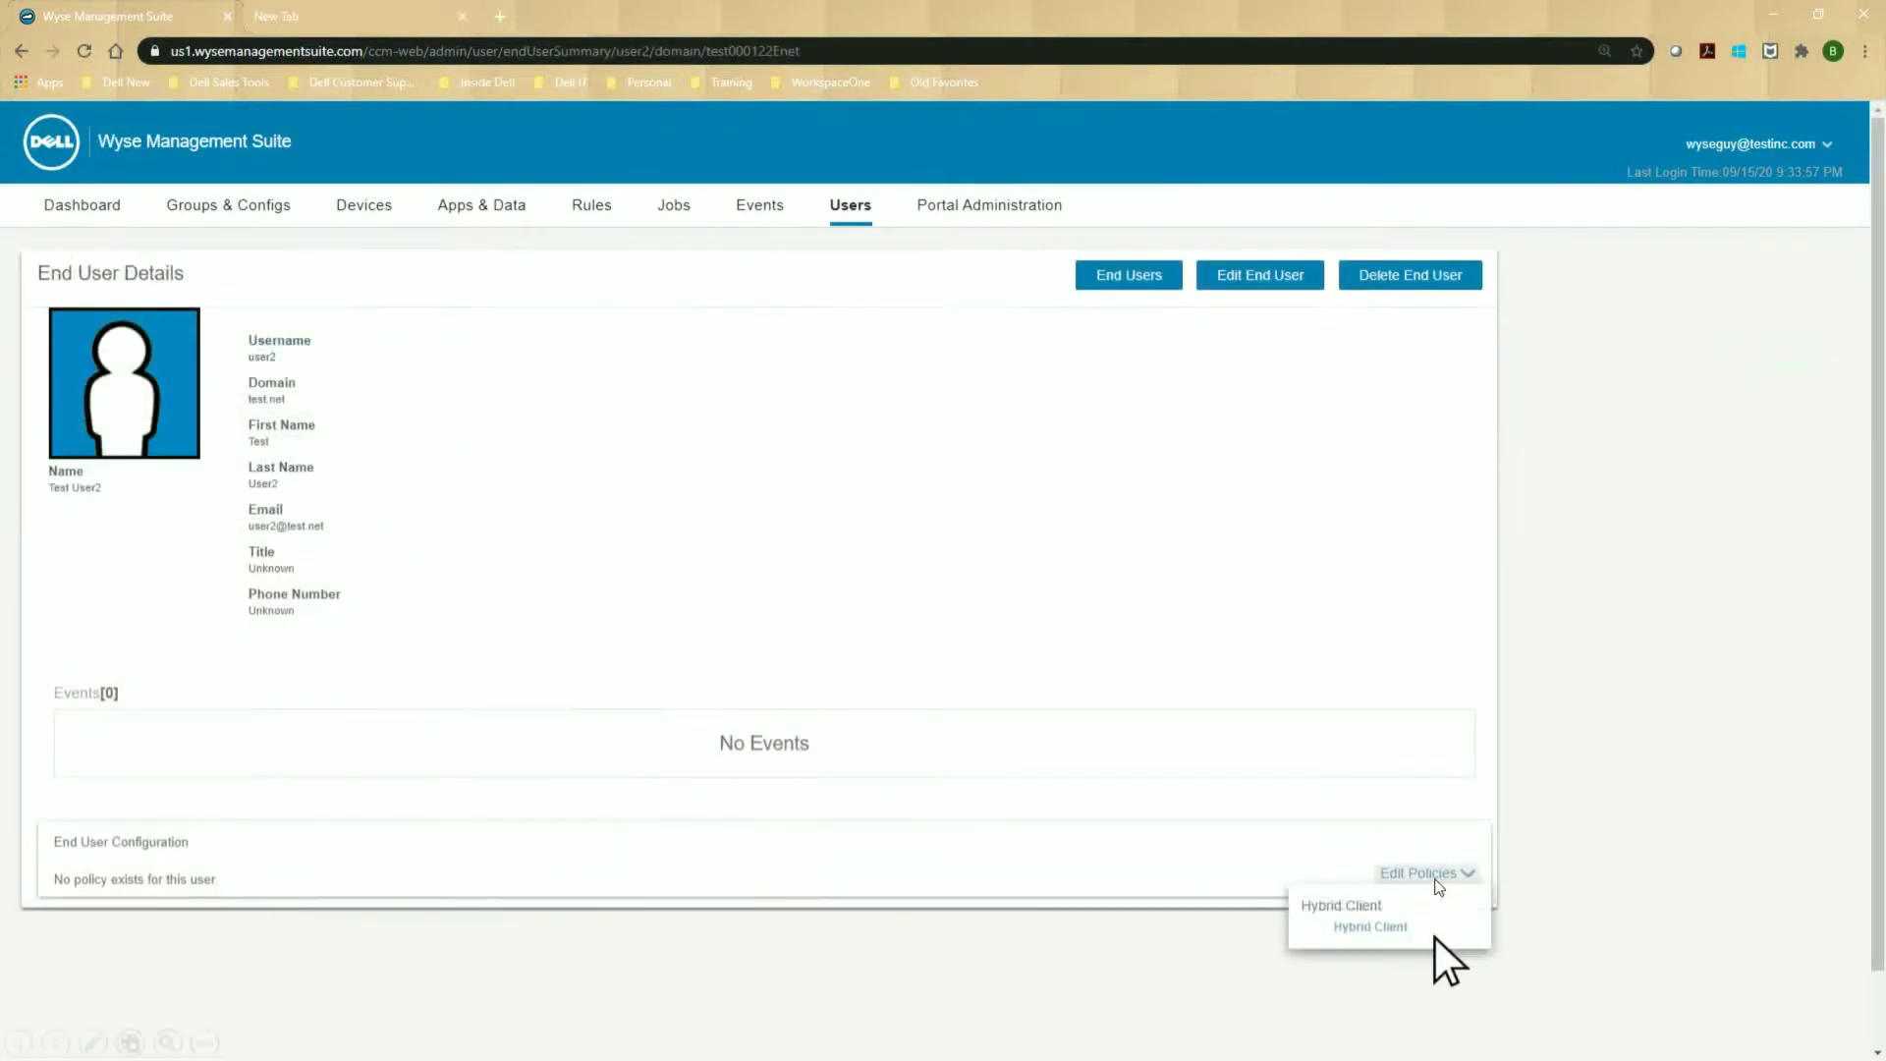
{"action": "left_click", "coordinate": [1412, 934]}
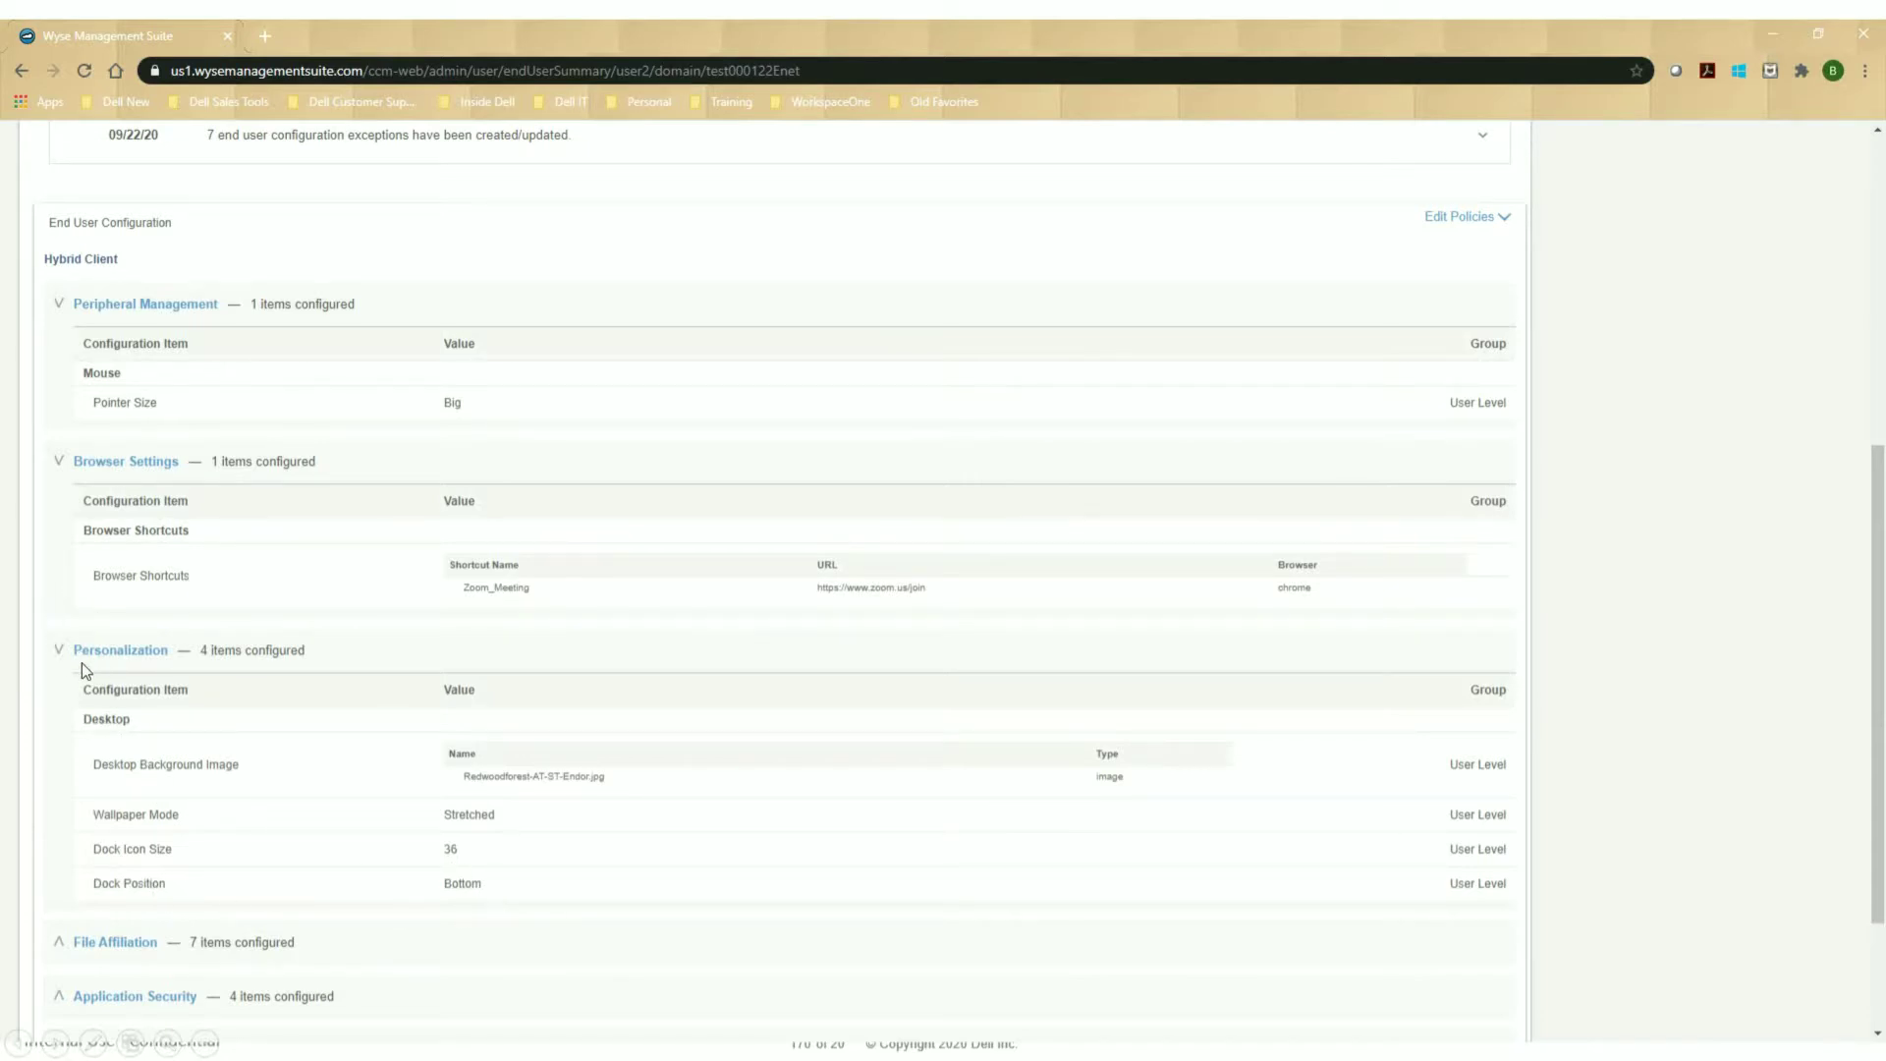
{"action": "left_click", "coordinate": [462, 935]}
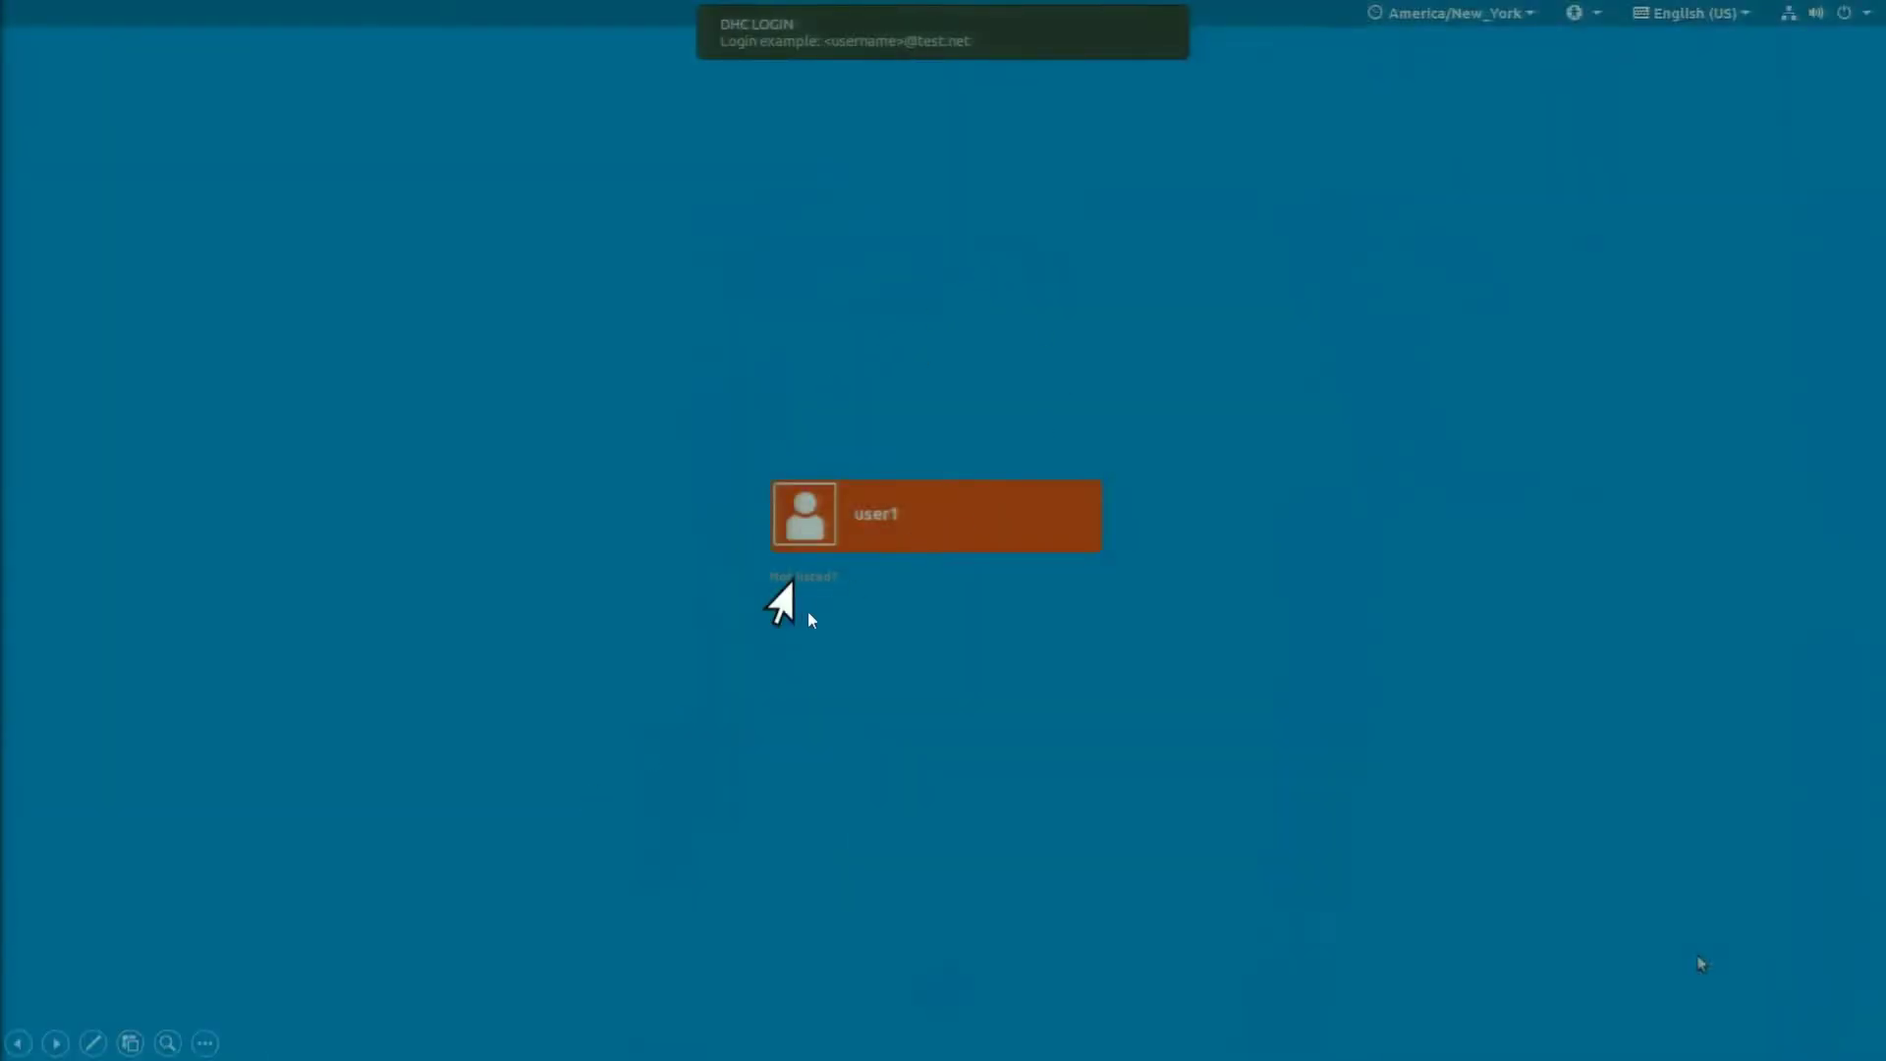
Sign in with the new user's Microsoft account, choose to stay signed in, and close the confirmation window.
{"action": "left_click", "coordinate": [1701, 965]}
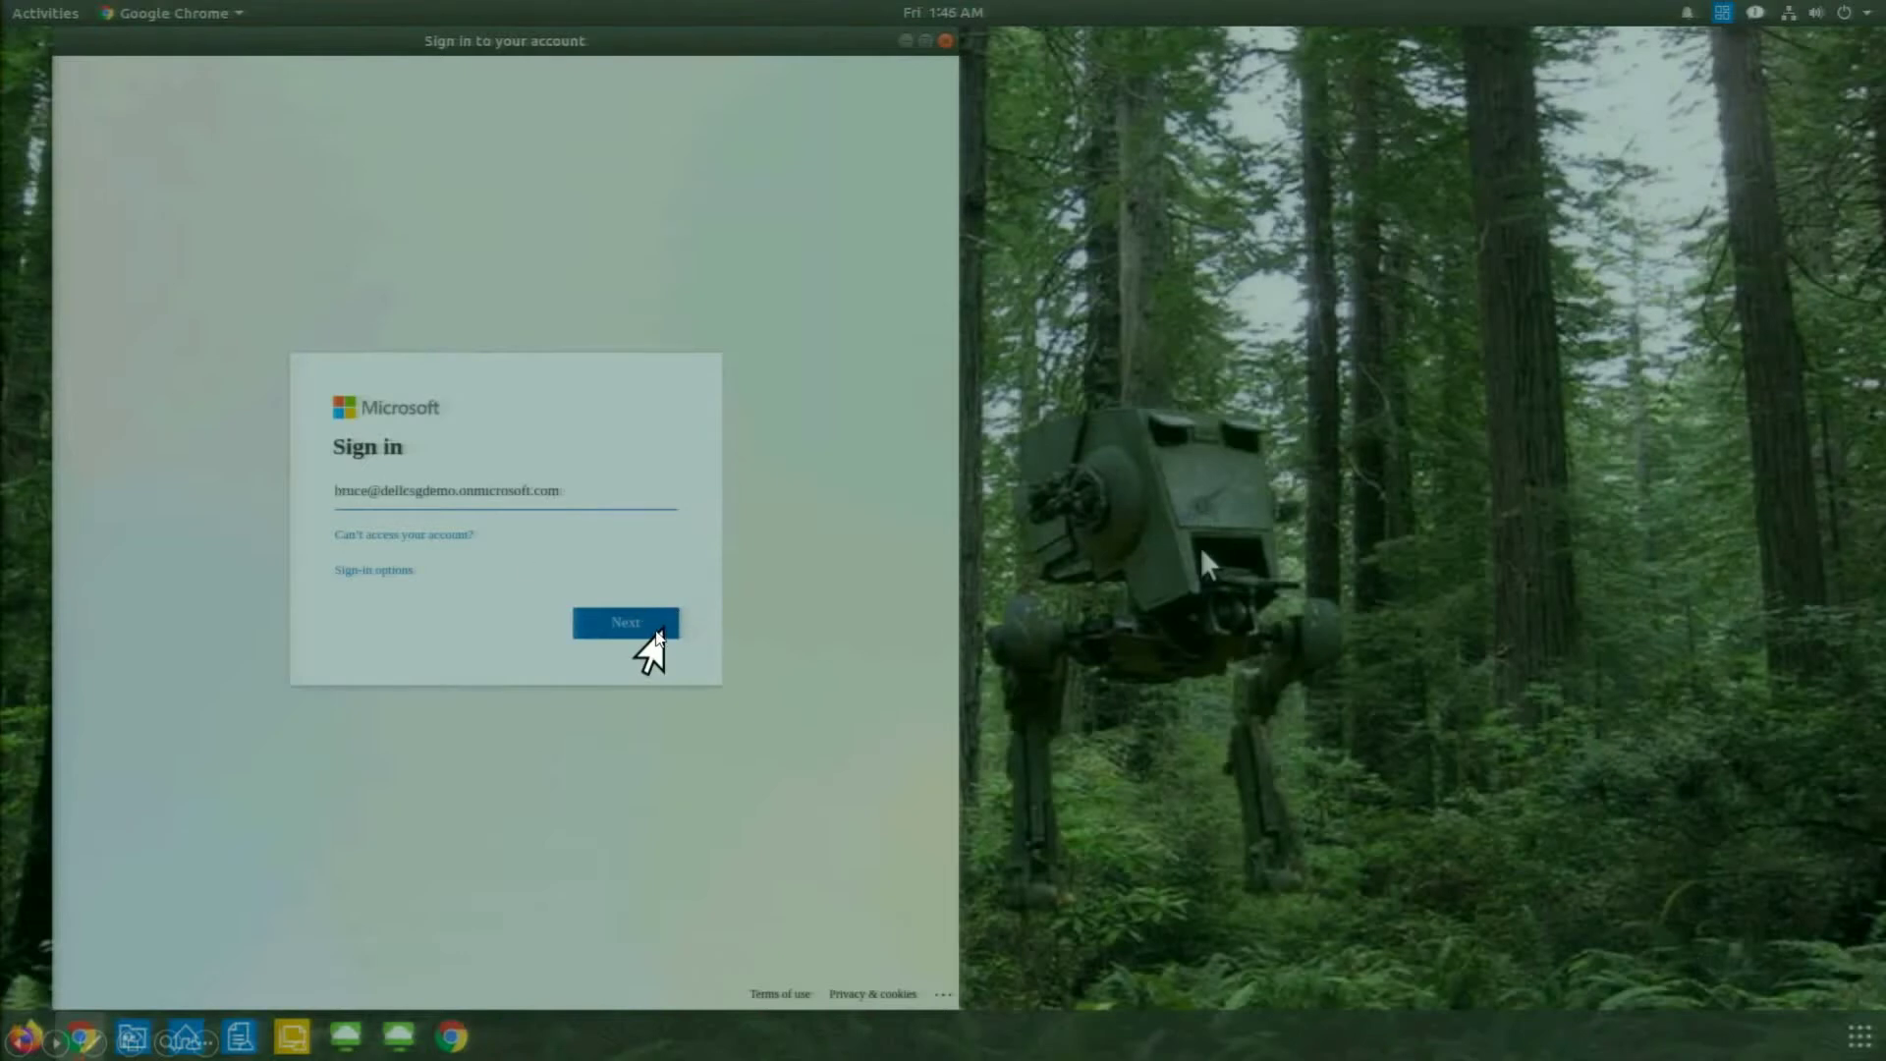
{"action": "left_click", "coordinate": [656, 634]}
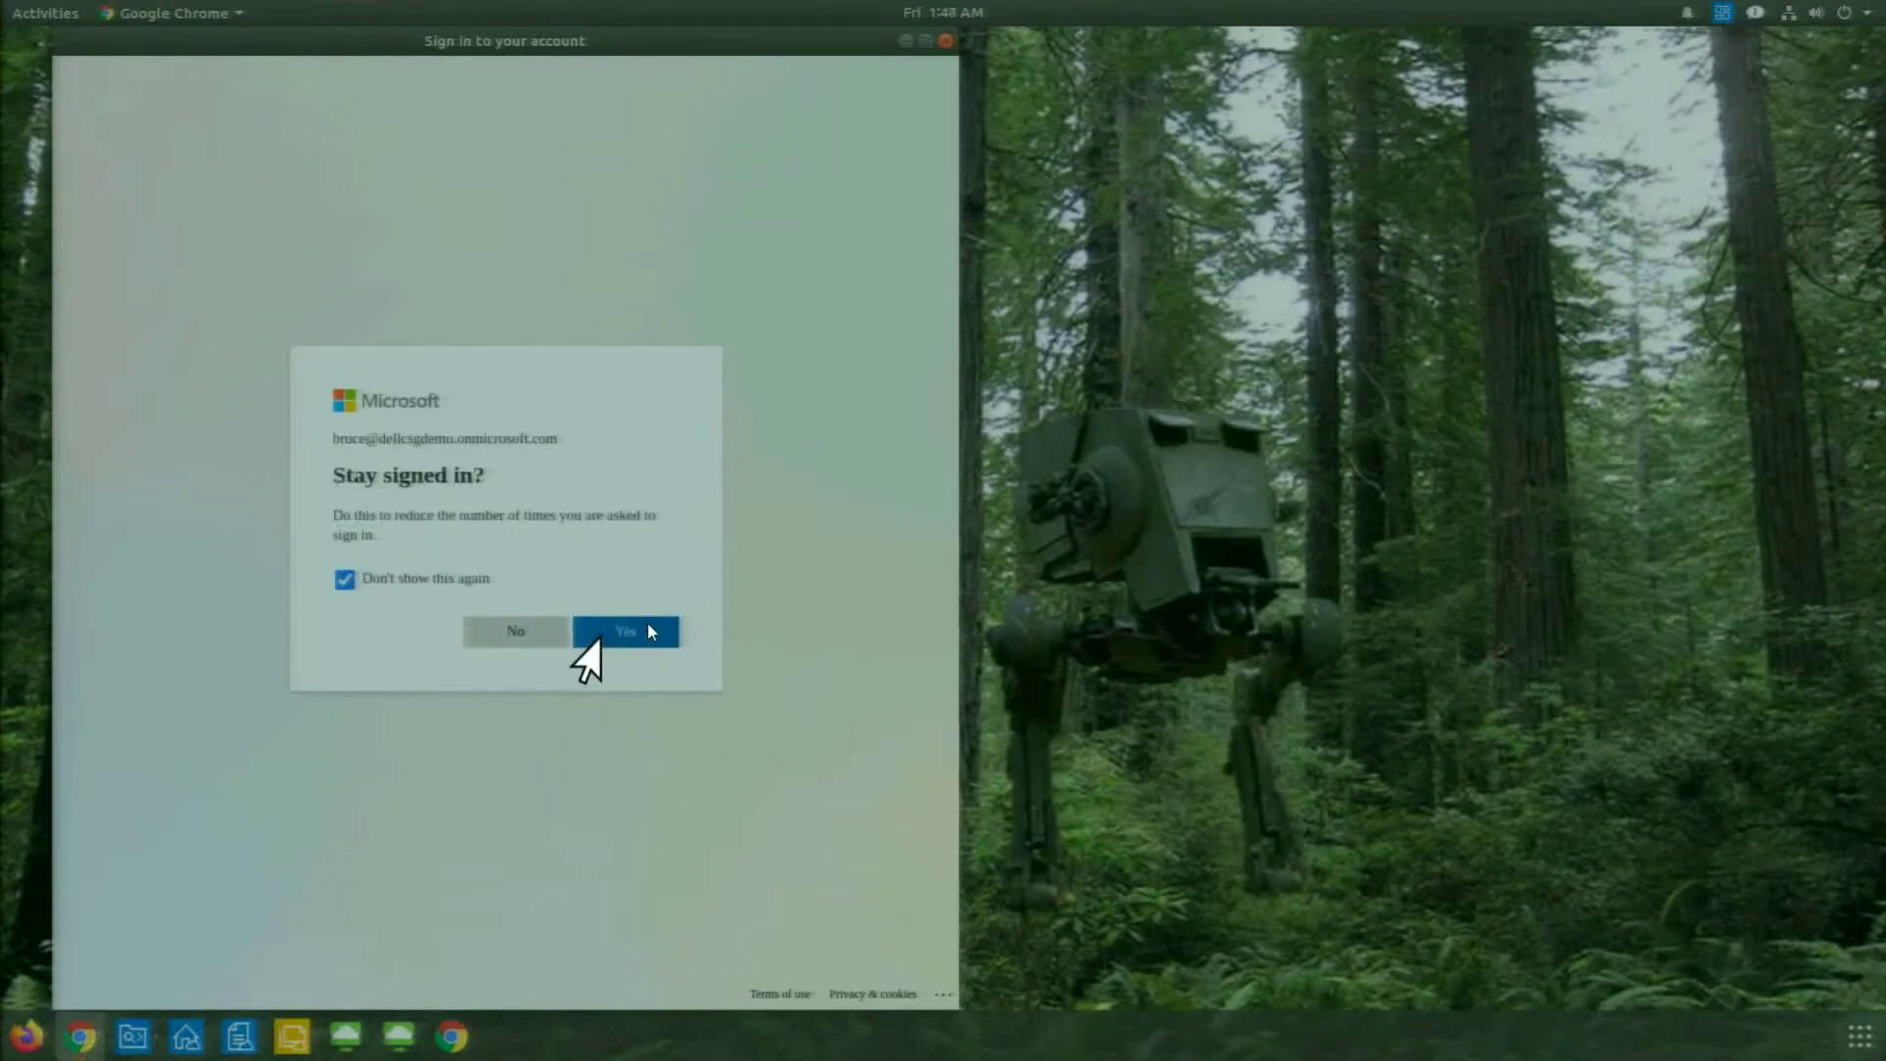
{"action": "left_click", "coordinate": [649, 631]}
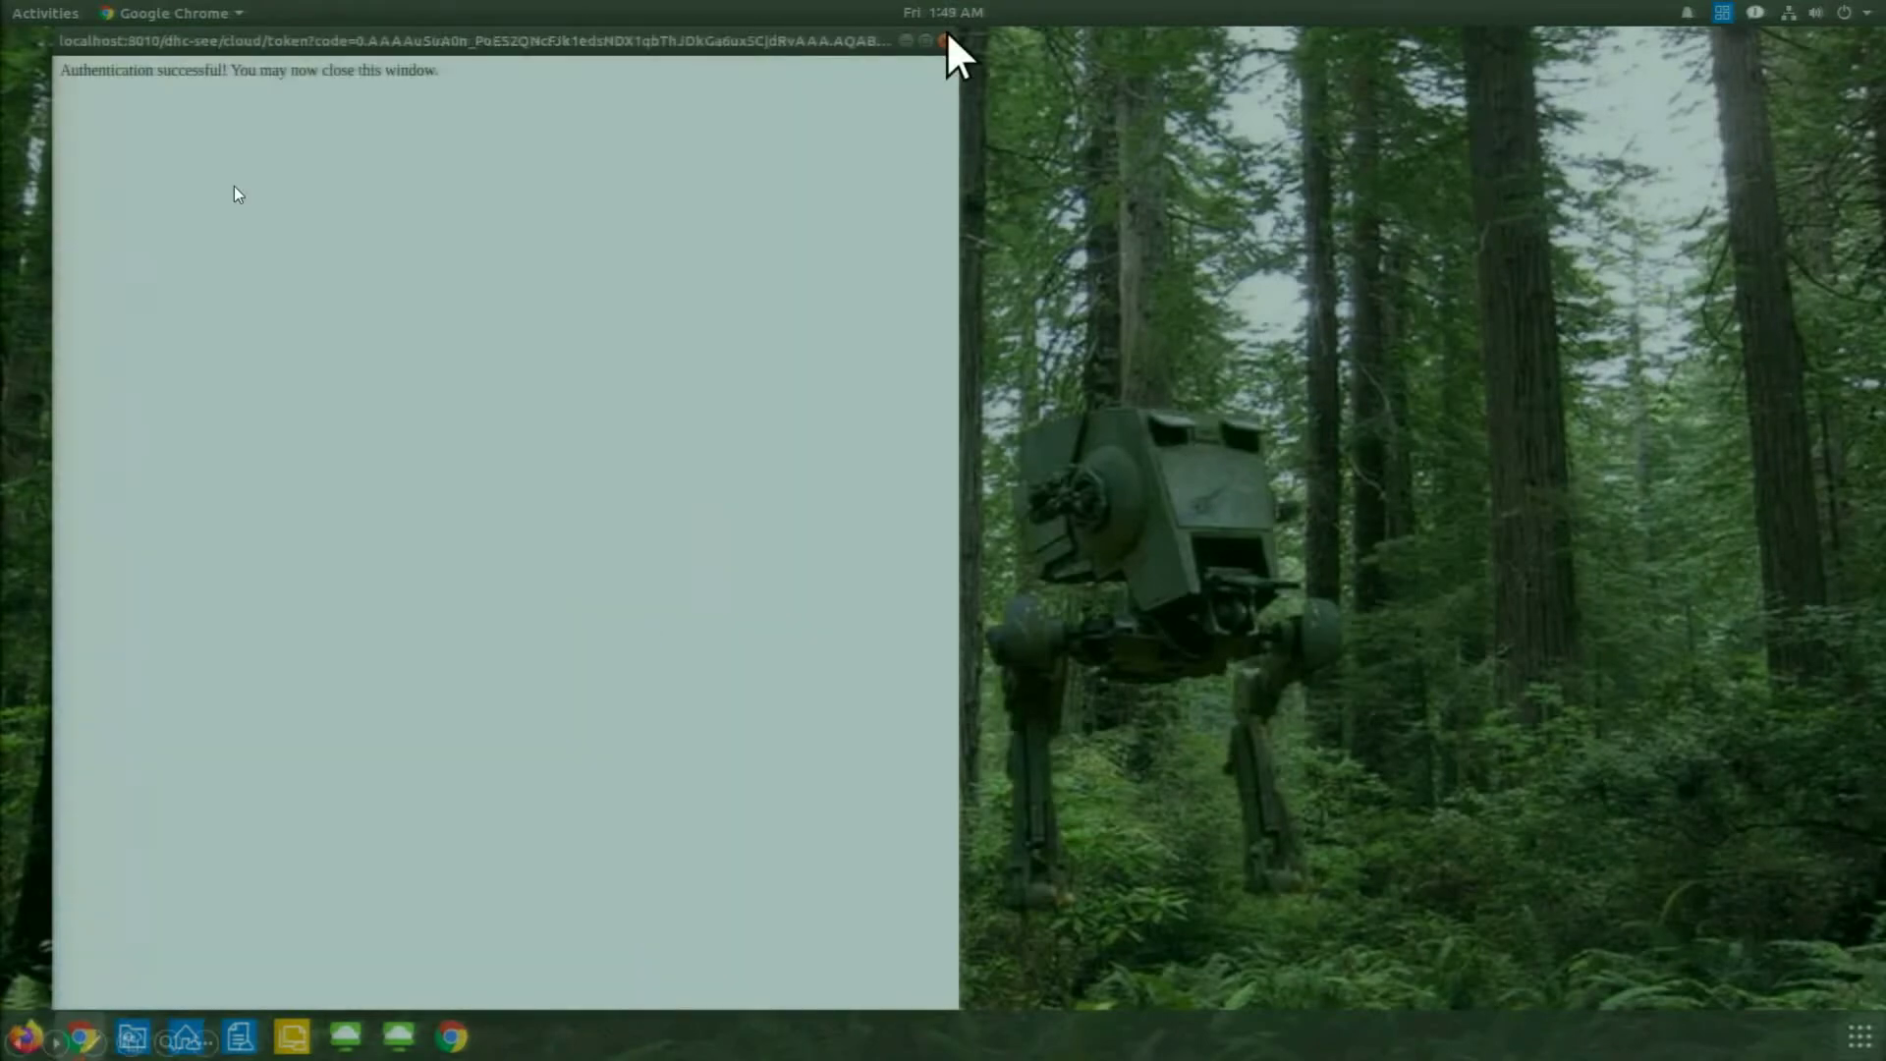
{"action": "left_click", "coordinate": [944, 40]}
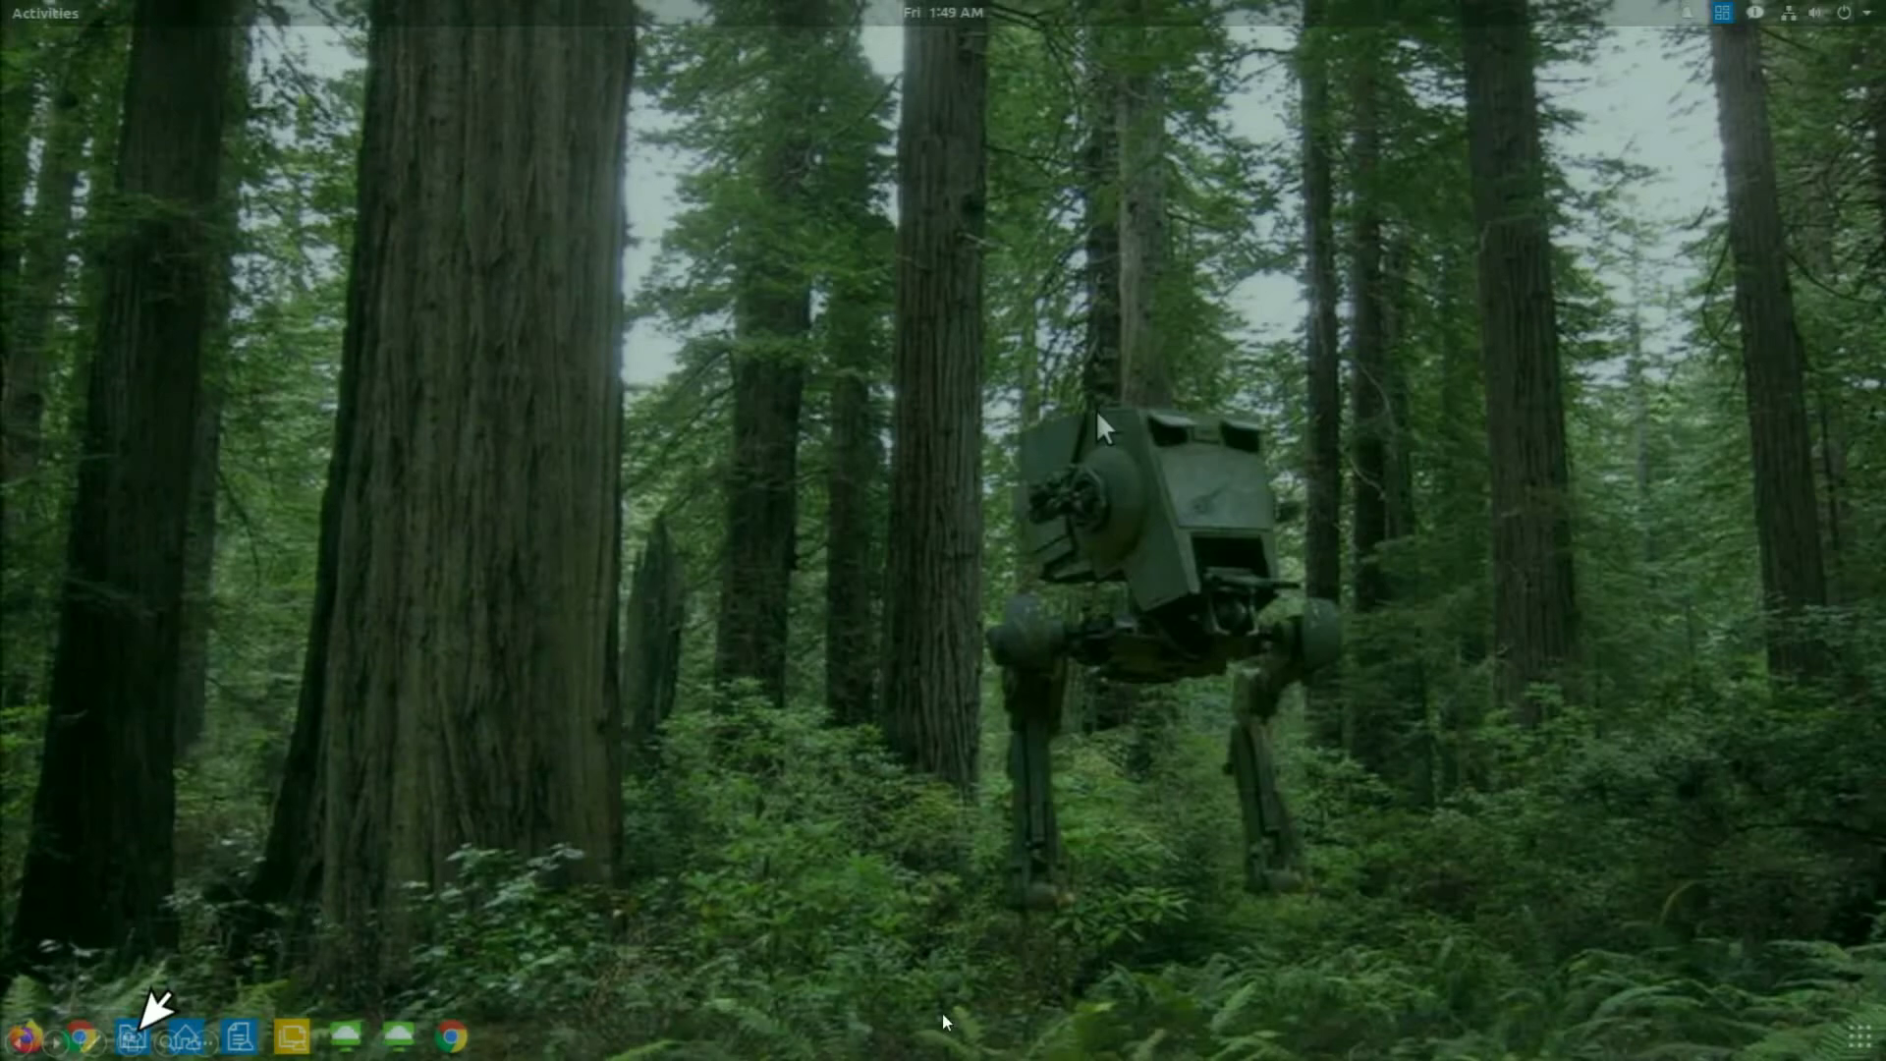
Play dhc-animated-video.mp4 from the external drive in VLC, close it, then open Chrome.
{"action": "left_click", "coordinate": [138, 1033]}
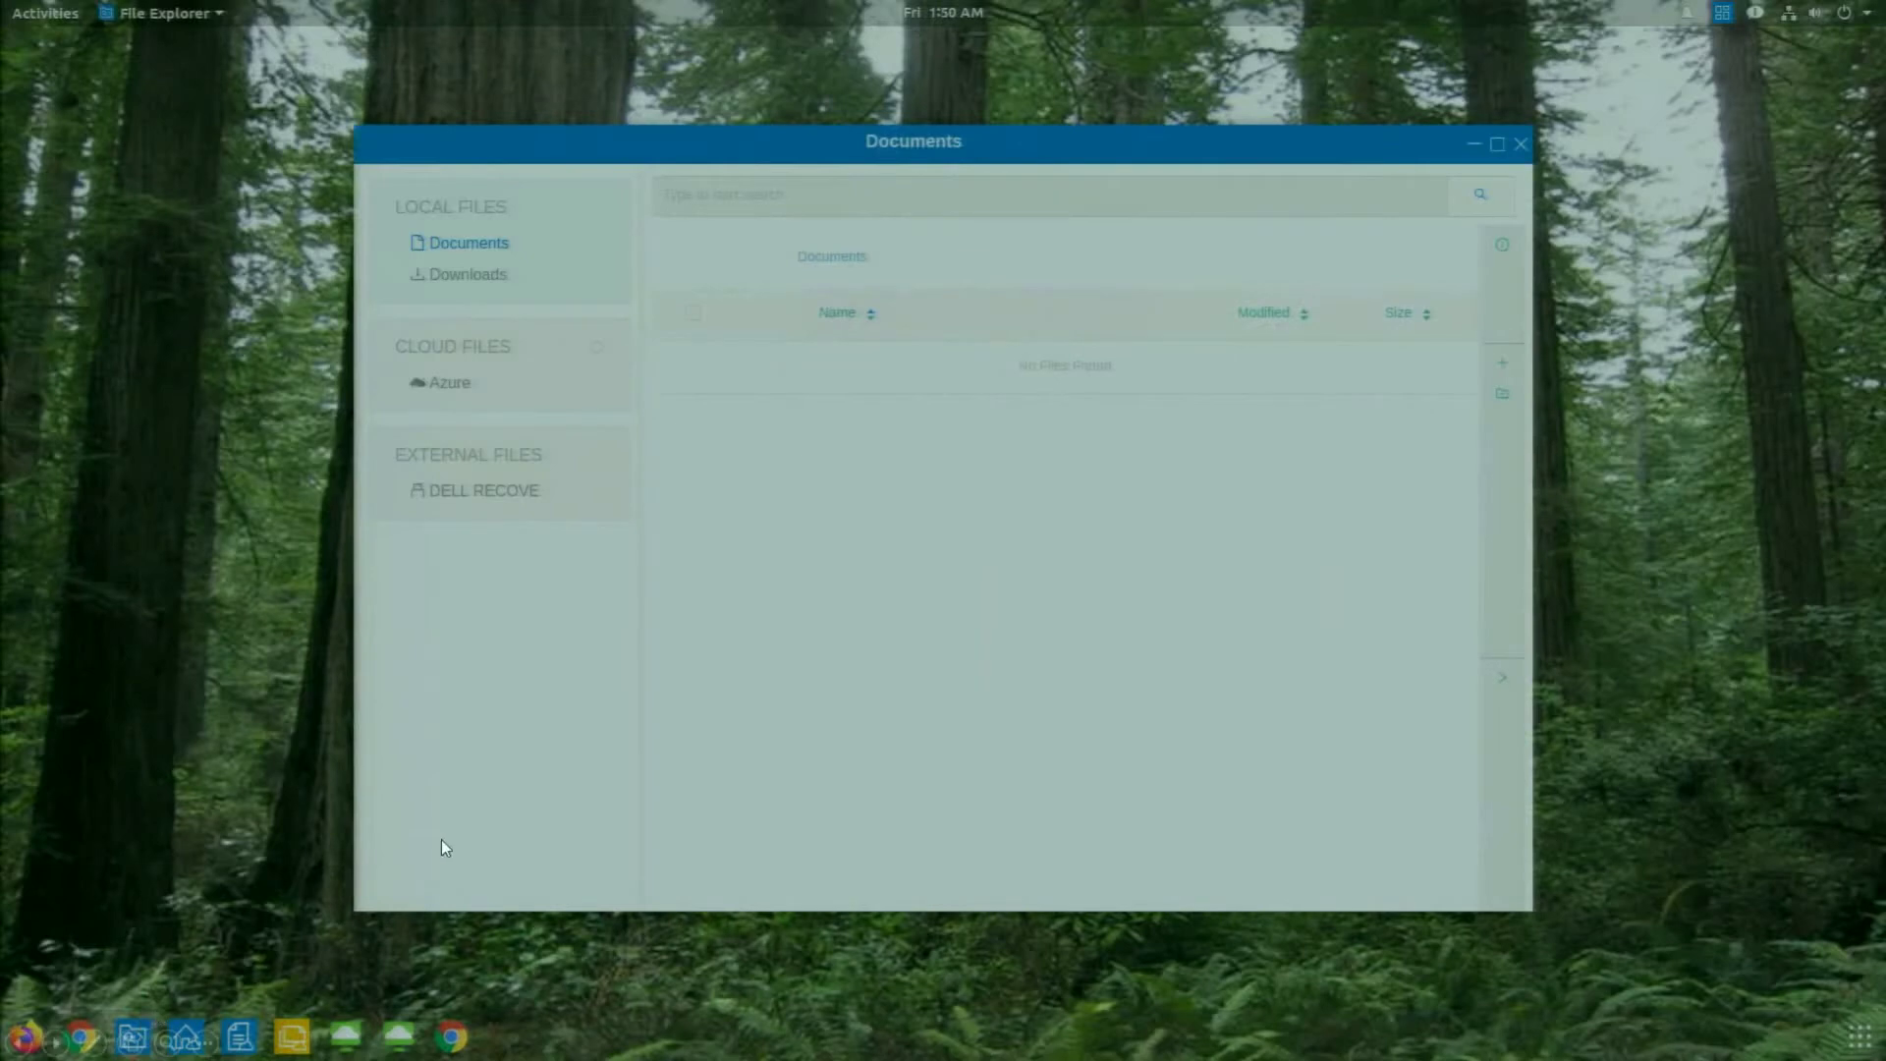
{"action": "left_click", "coordinate": [486, 492]}
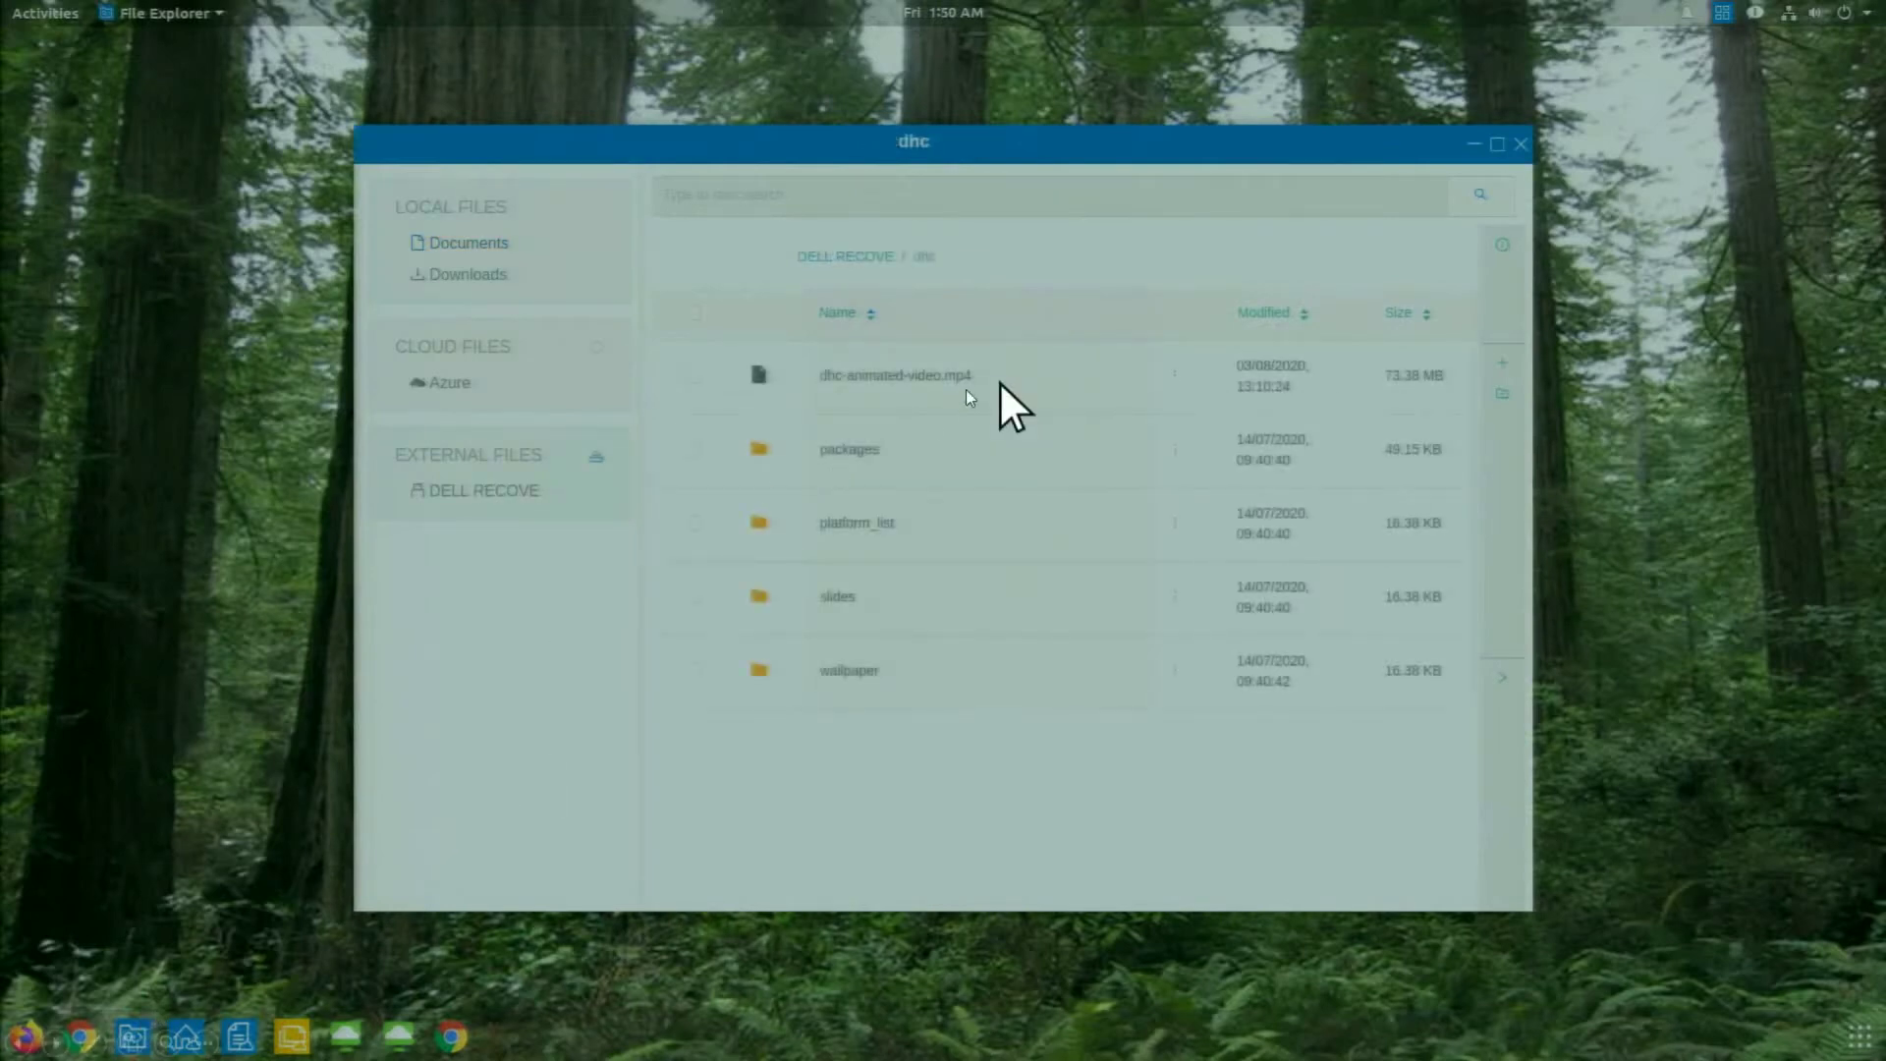
{"action": "double_click", "coordinate": [970, 386]}
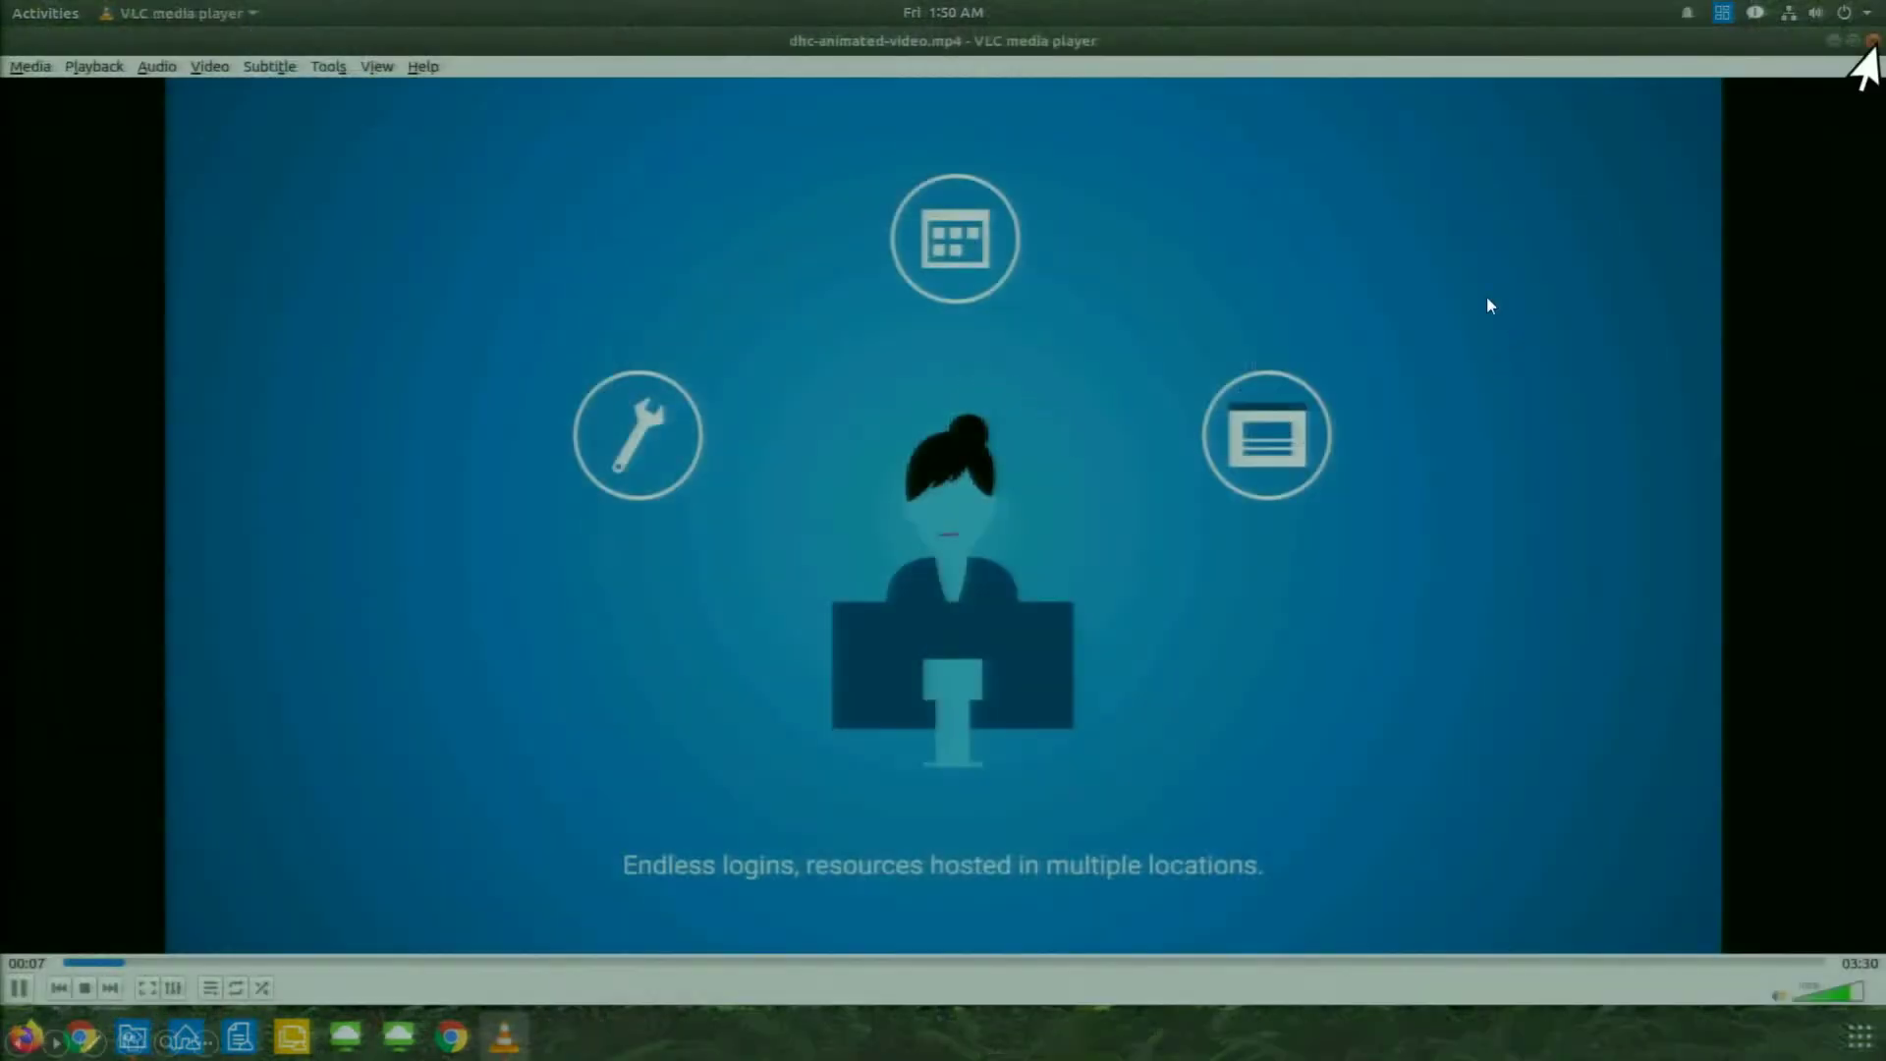
{"action": "left_click", "coordinate": [1872, 42]}
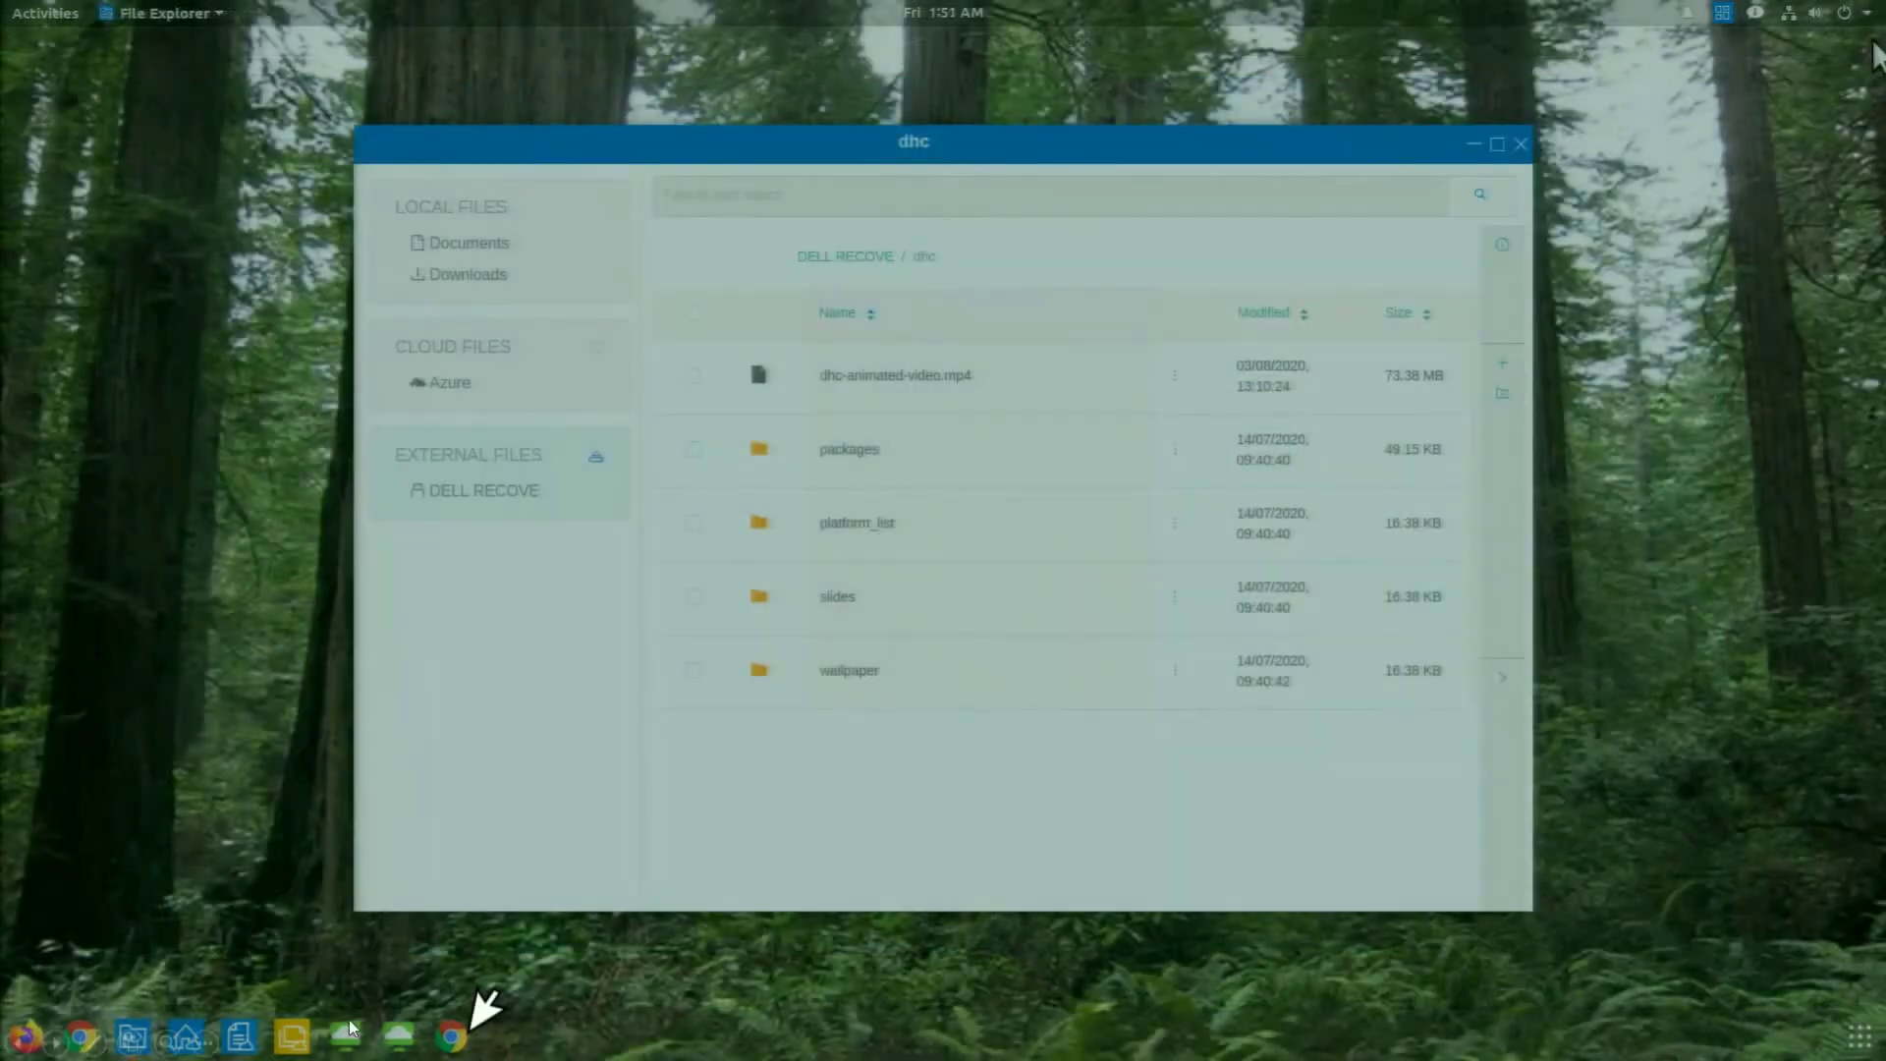
{"action": "left_click", "coordinate": [451, 1036]}
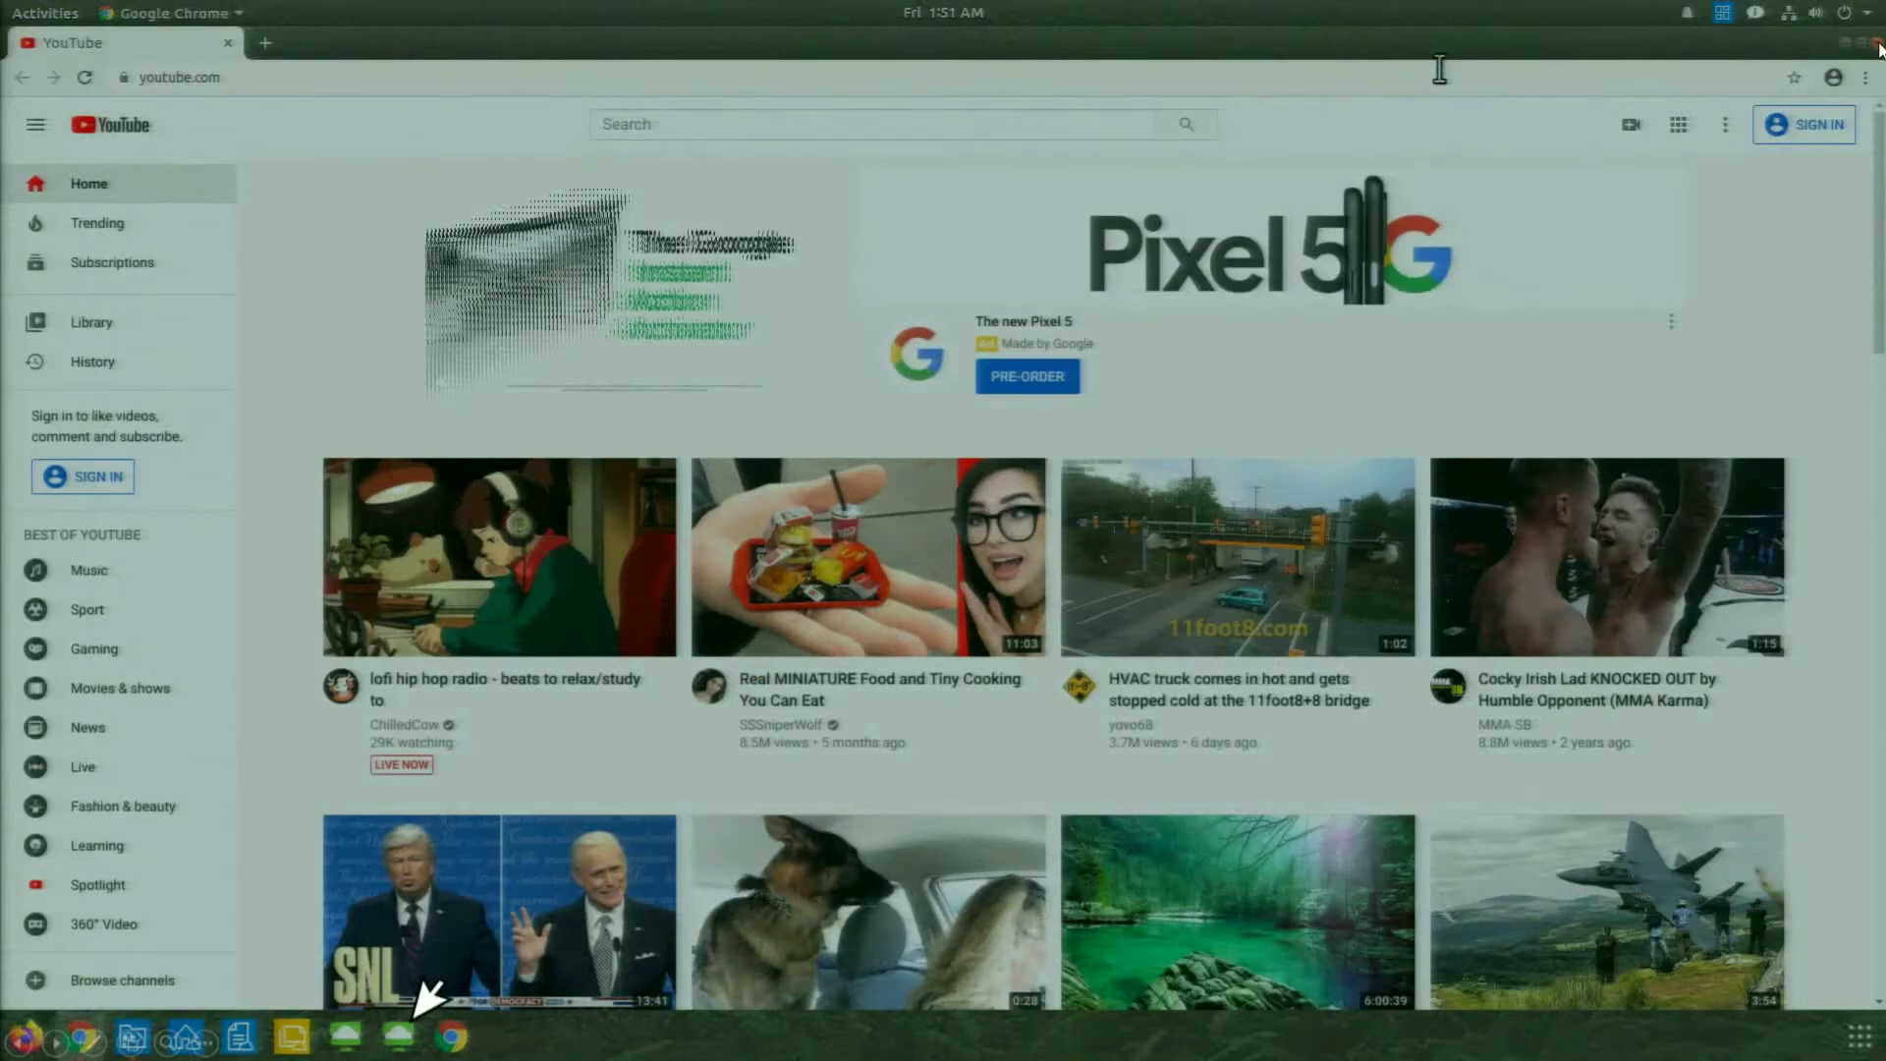
Launch VMware Horizon Client to show the SRVR205-VIEW.test.net login prompt.
{"action": "left_click", "coordinate": [398, 1036]}
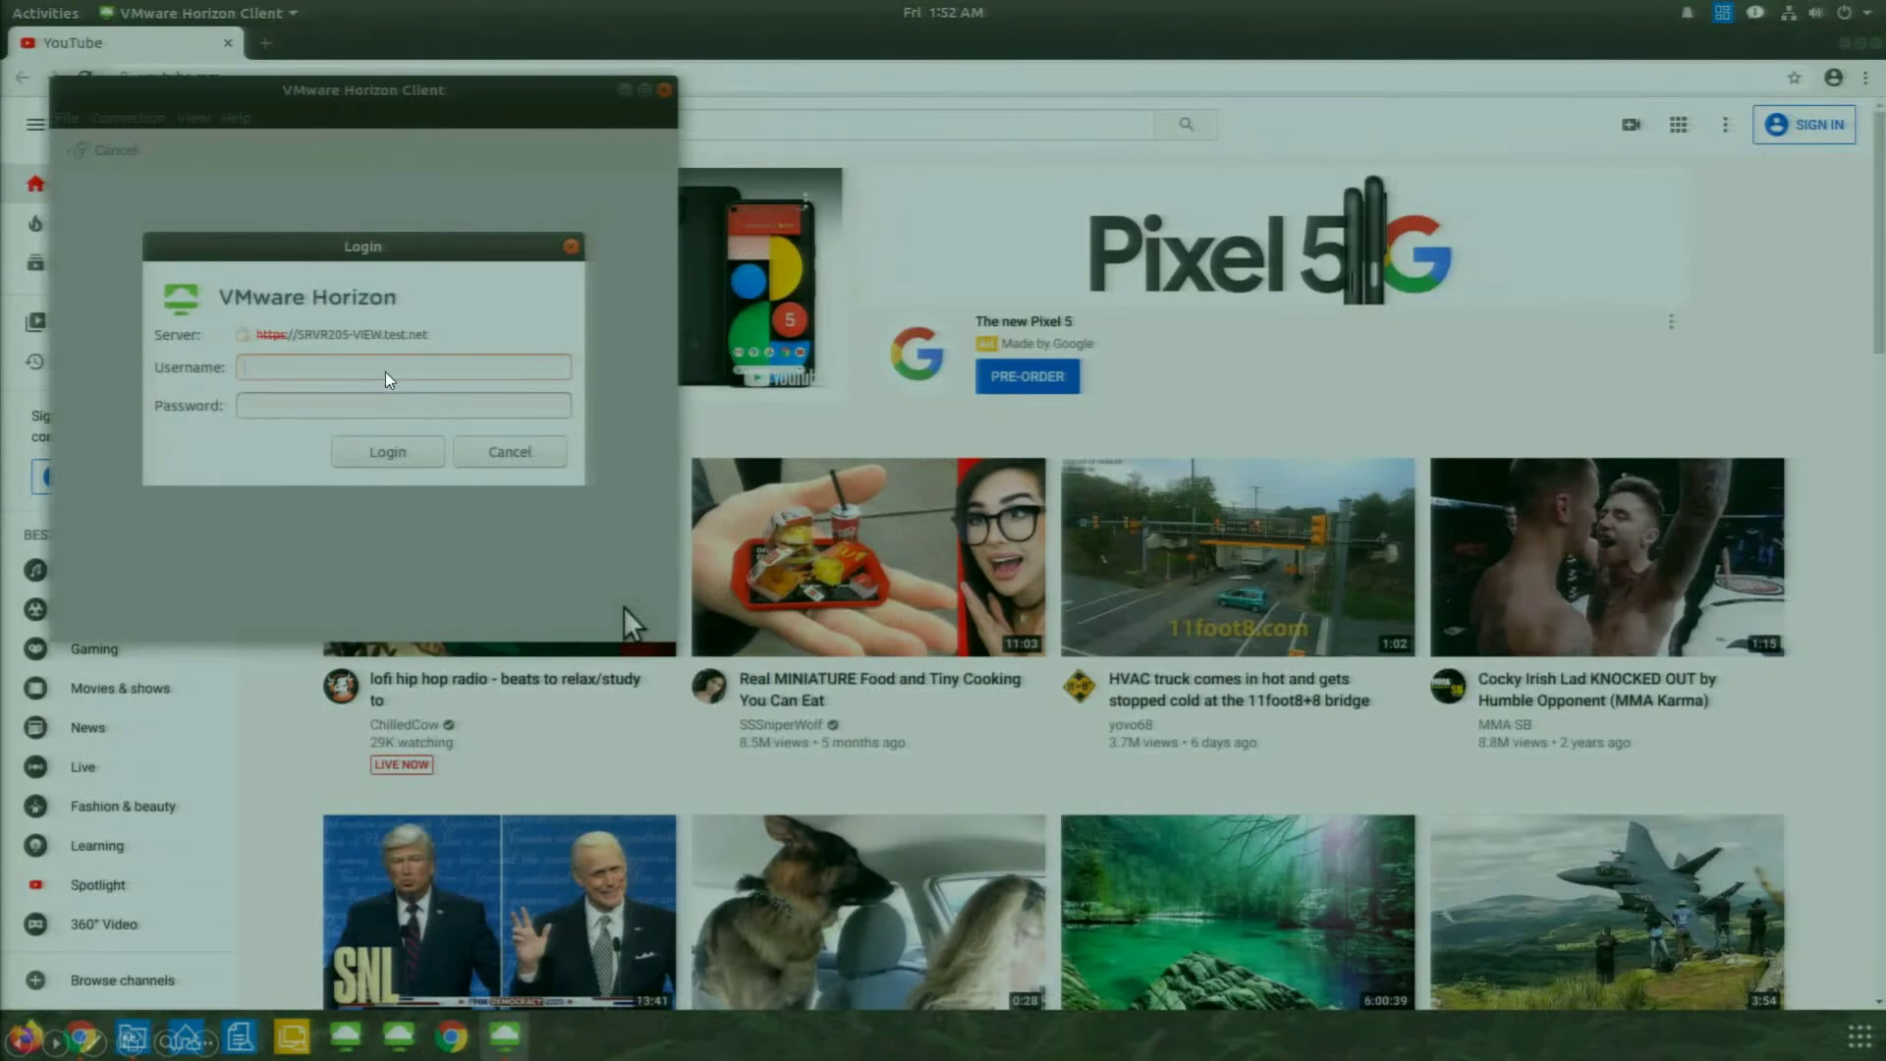
Log in as user1 with the account password and restore the Windows10 remote desktop to a window.
{"action": "type", "text": "user1"}
{"action": "key", "text": "Tab"}
{"action": "type", "text": "•••••"}
{"action": "left_click", "coordinate": [387, 452]}
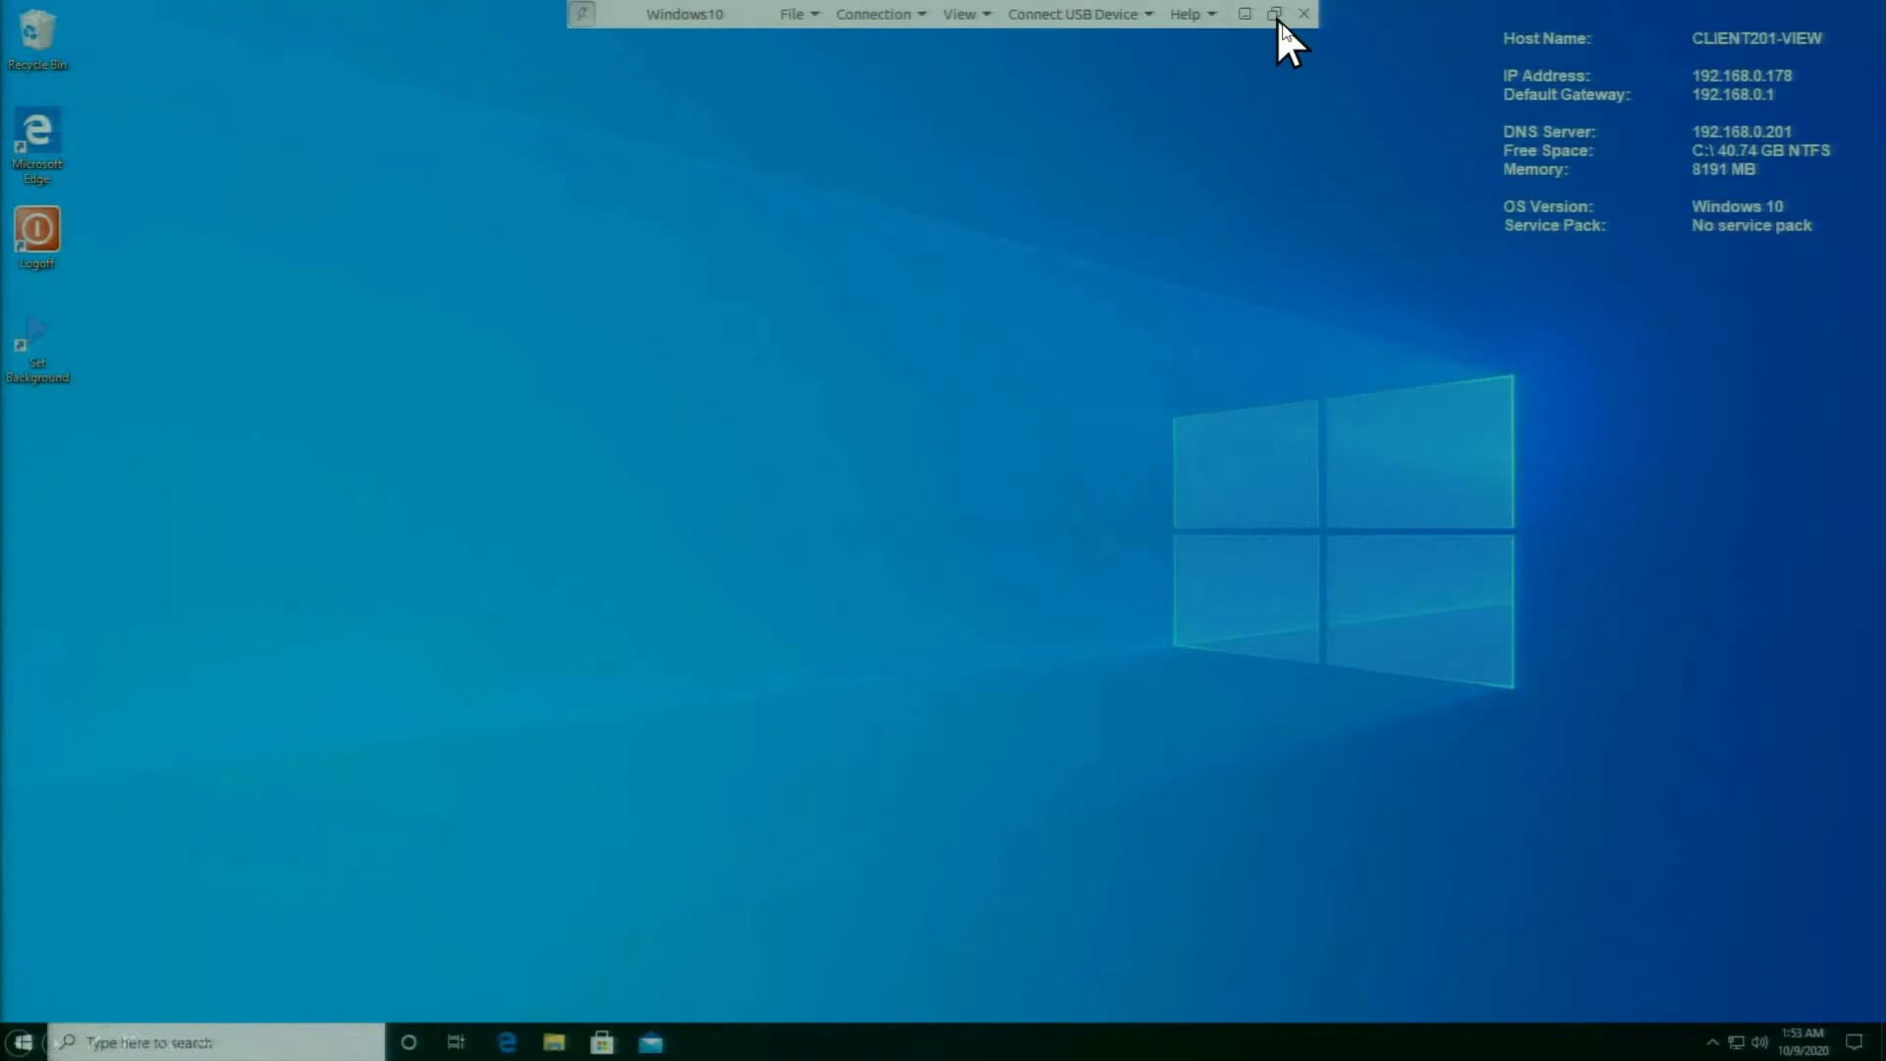
{"action": "left_click", "coordinate": [1276, 16]}
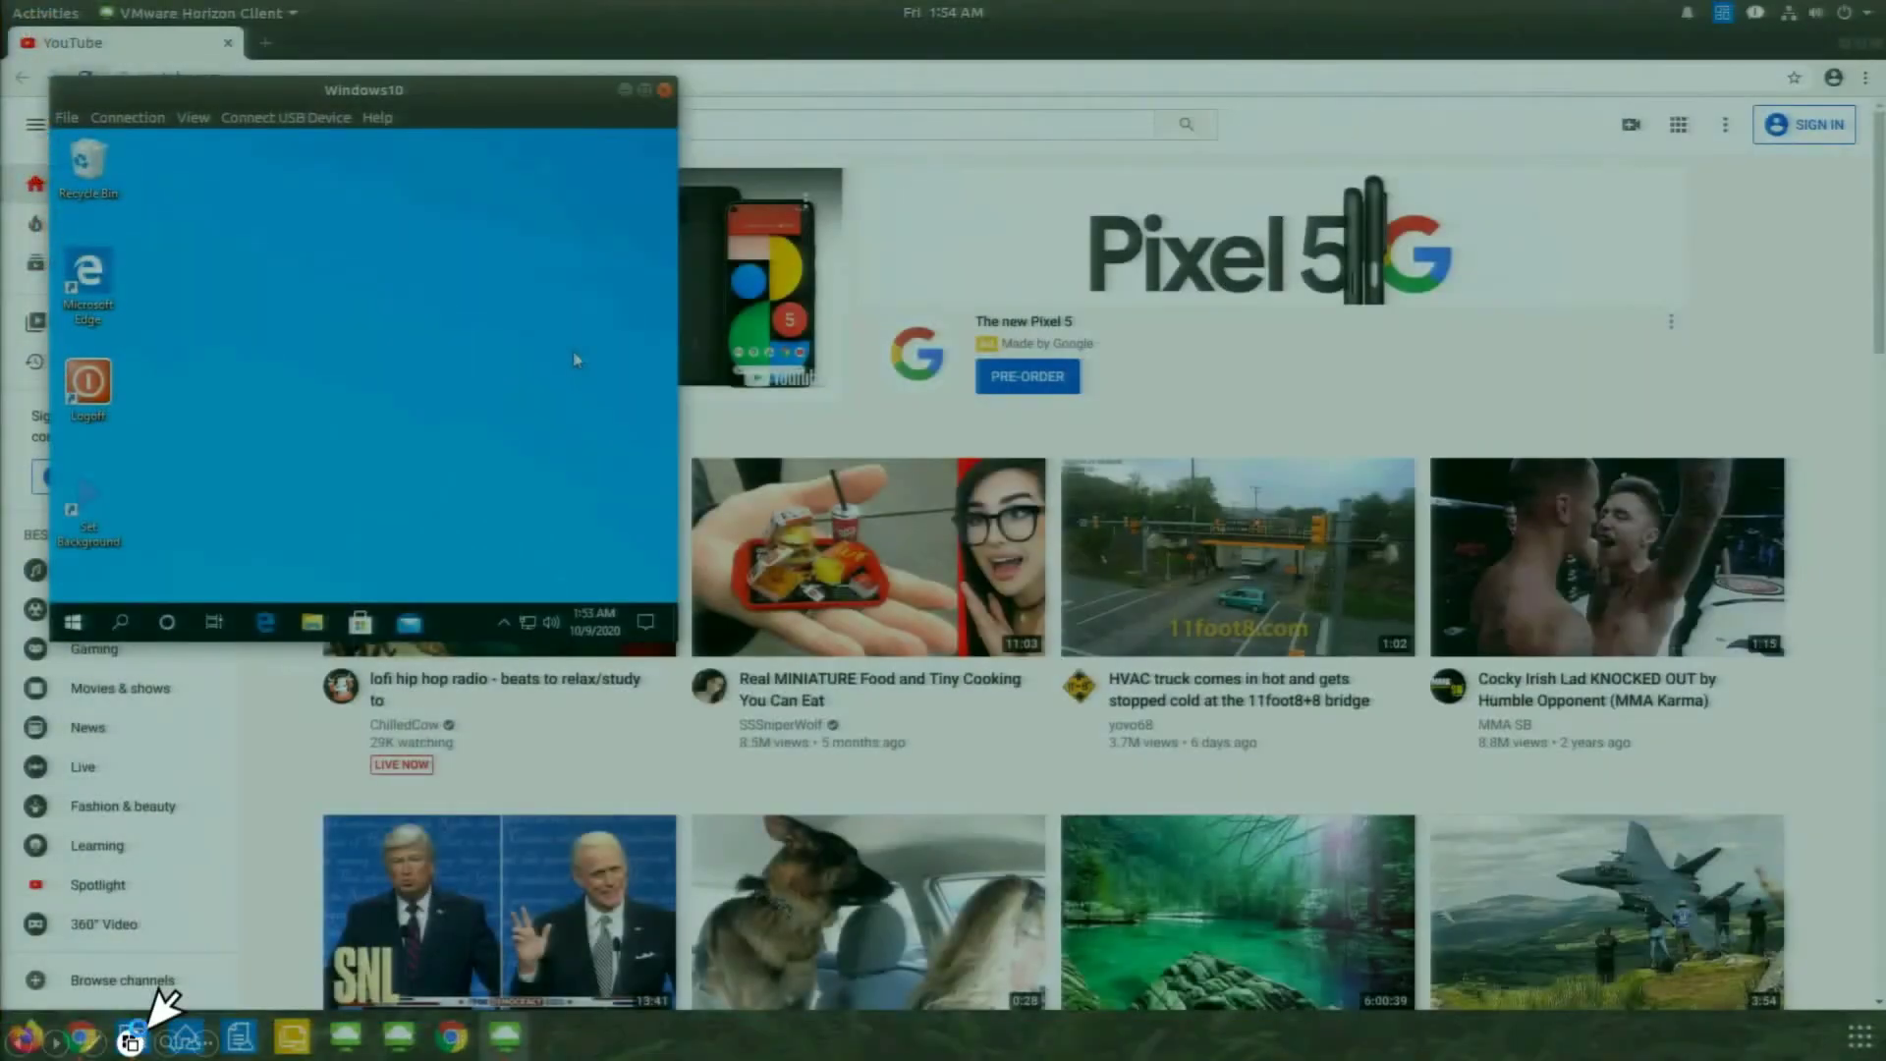
{"action": "mouse_move", "coordinate": [137, 1032]}
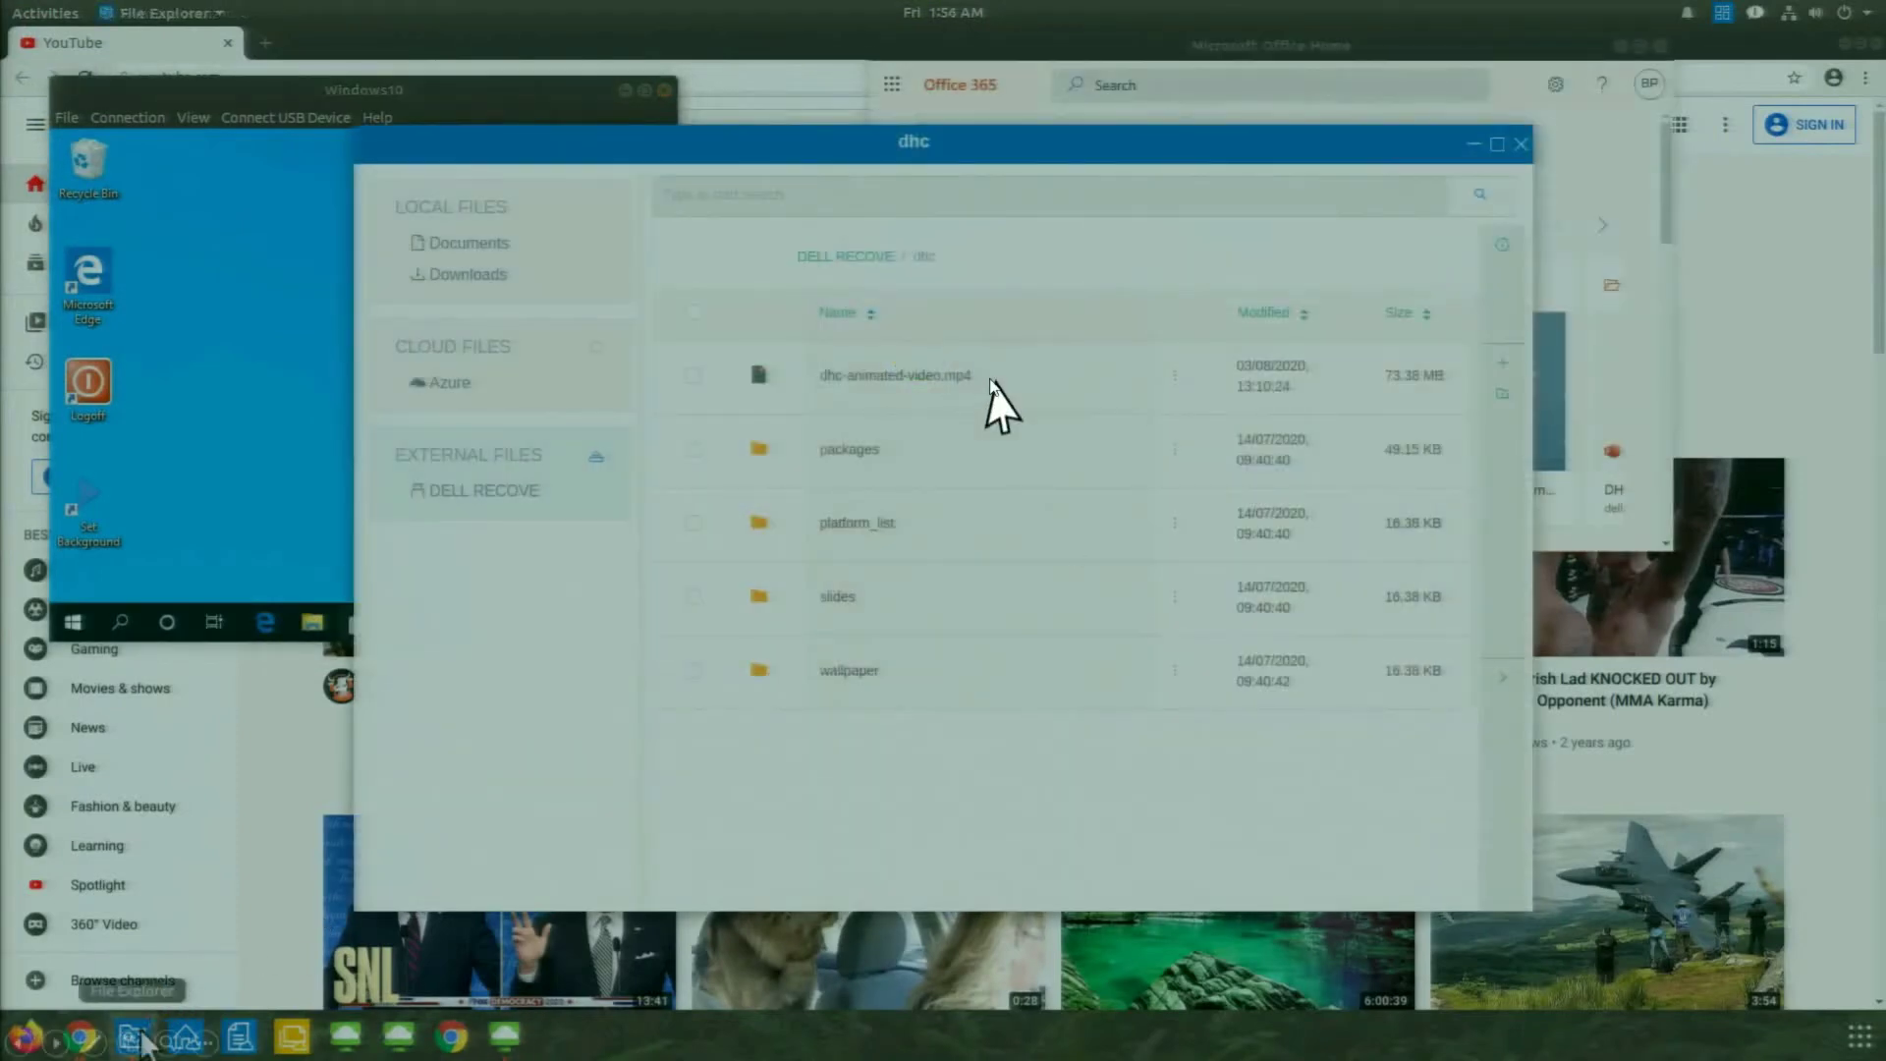
Play dhc-animated-video.mp4 in VLC, minimize File Explorer, and request power-off from the system menu.
{"action": "double_click", "coordinate": [977, 391]}
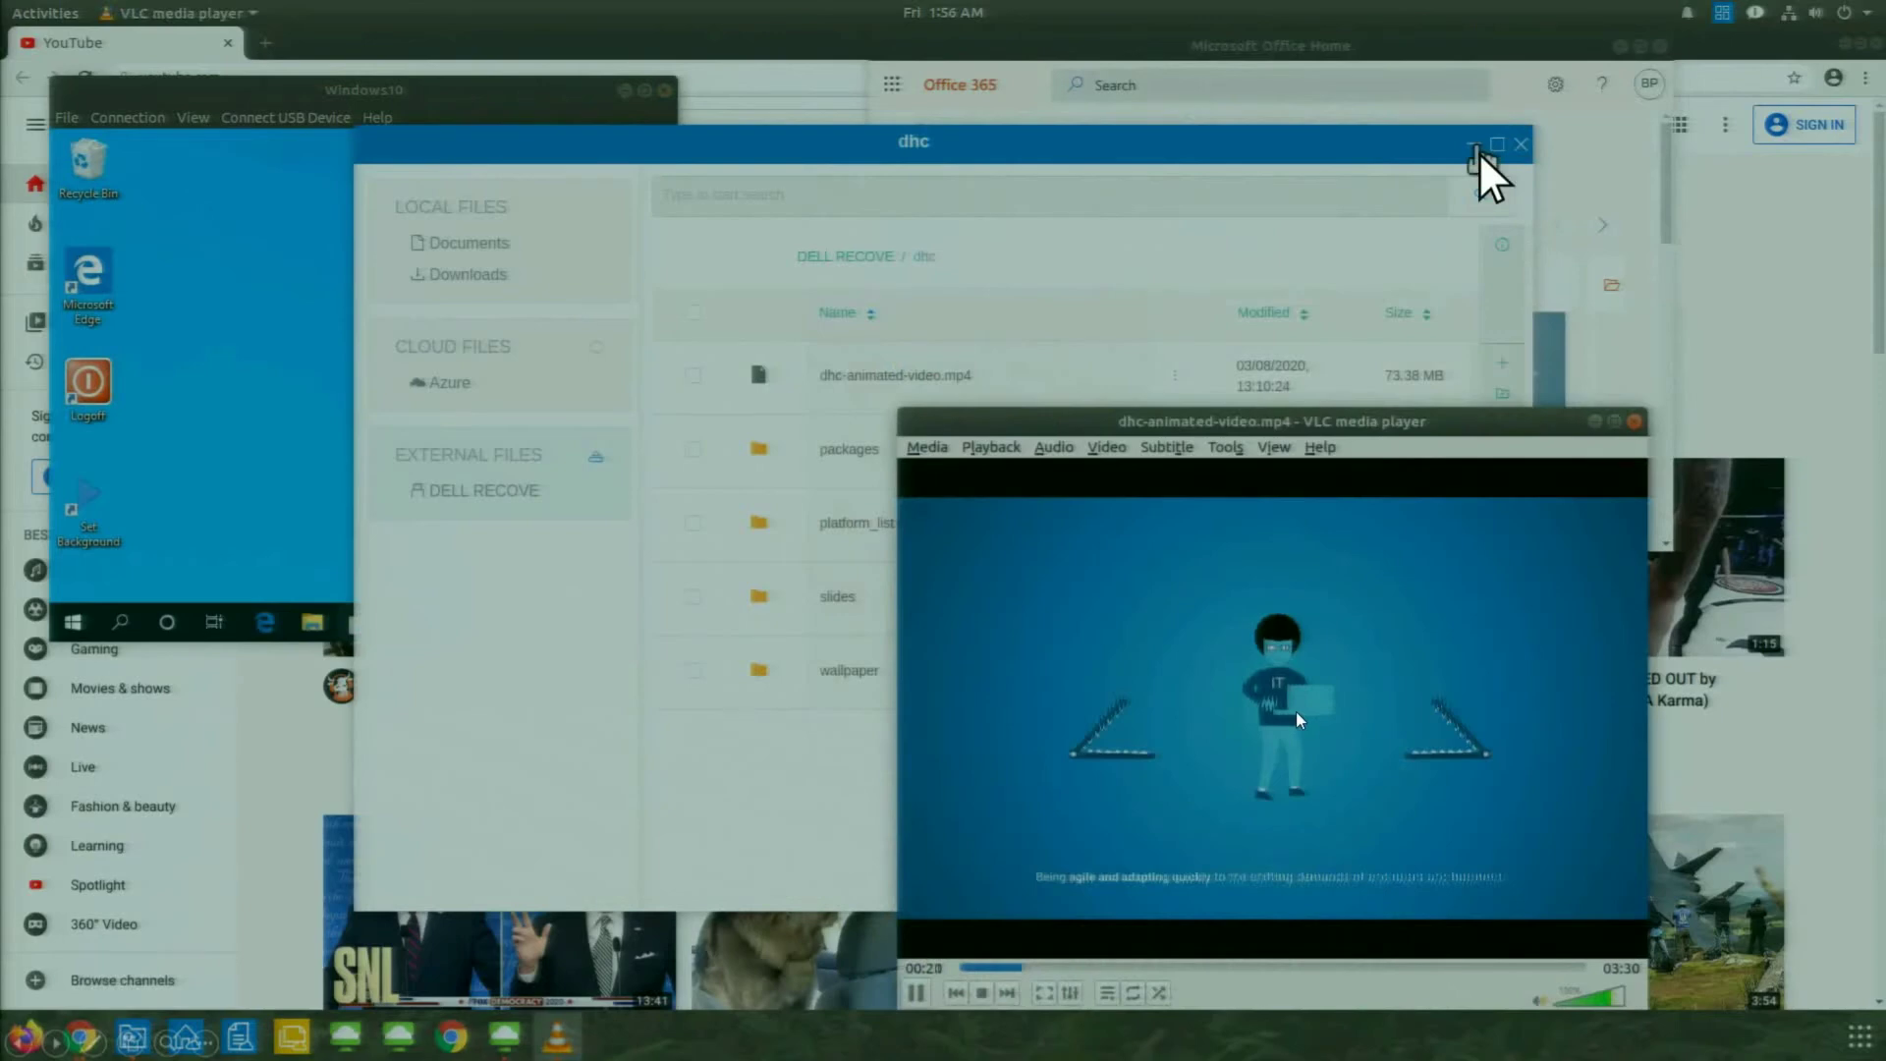
{"action": "left_click", "coordinate": [1476, 148]}
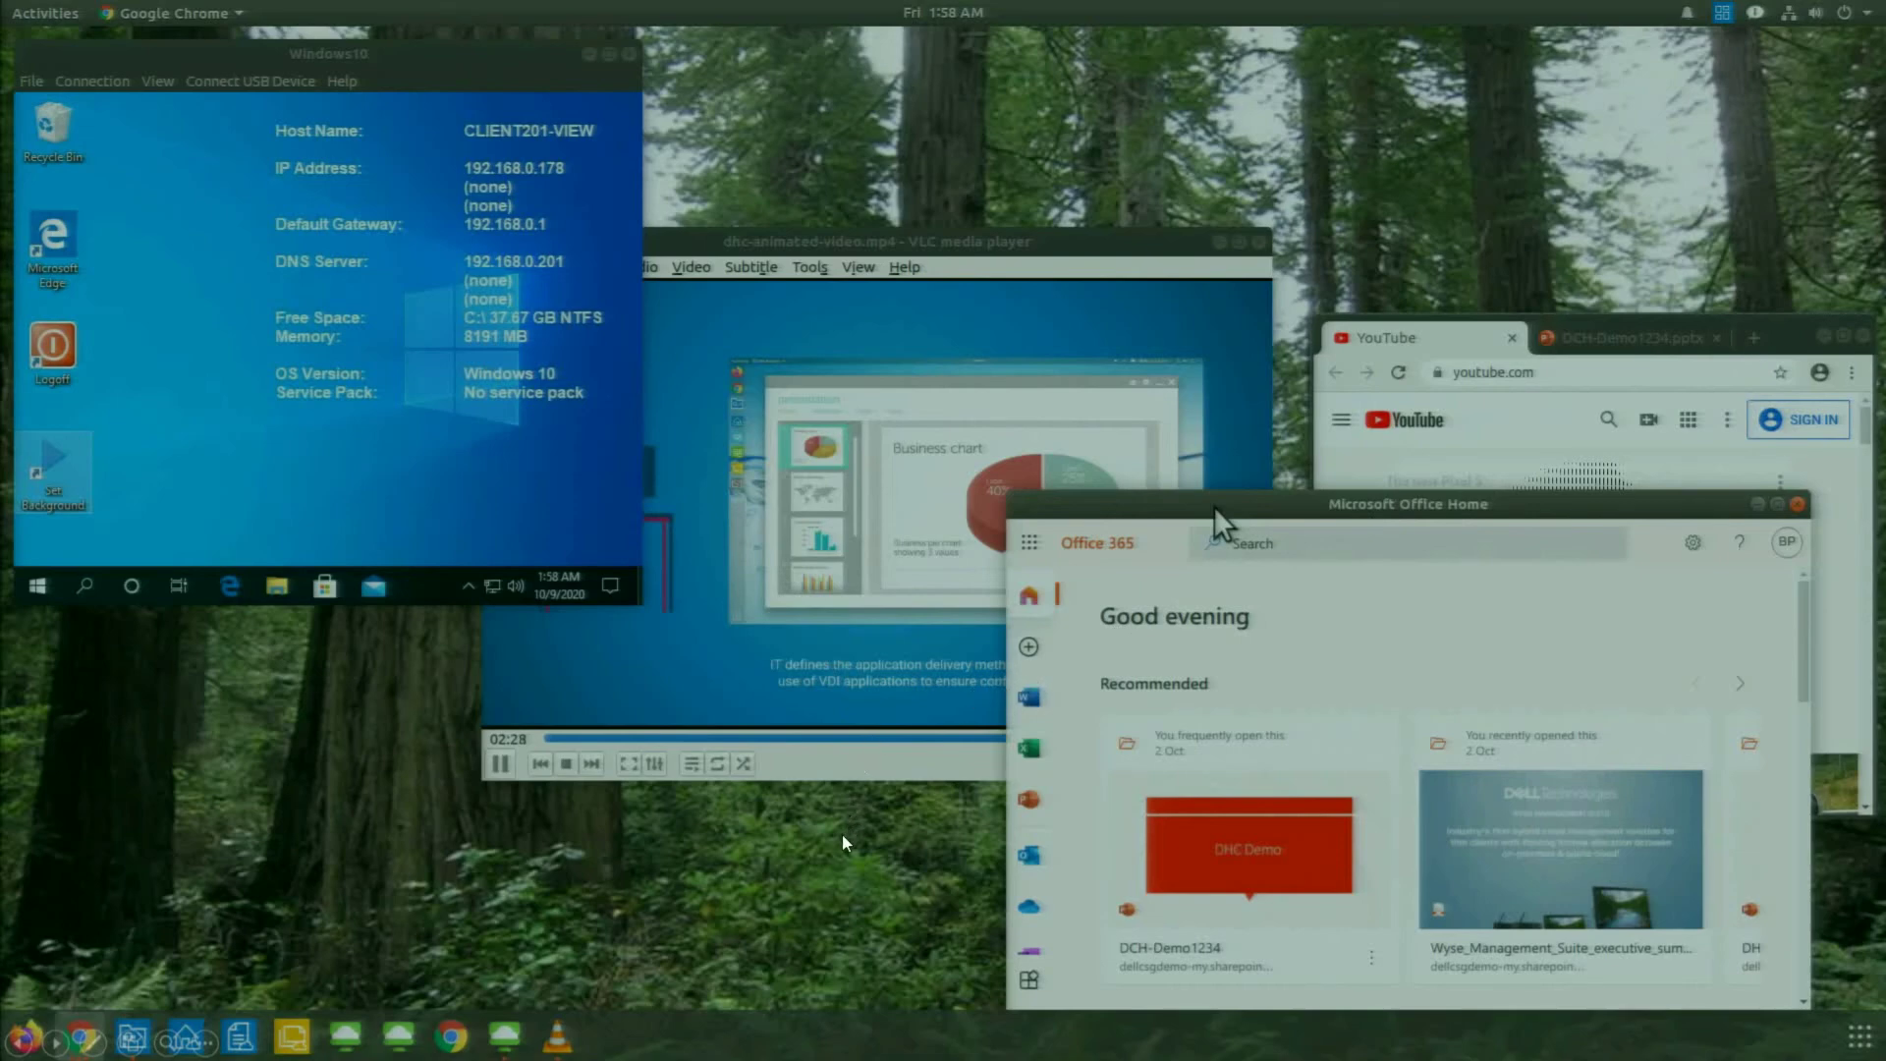
{"action": "left_click", "coordinate": [1847, 13]}
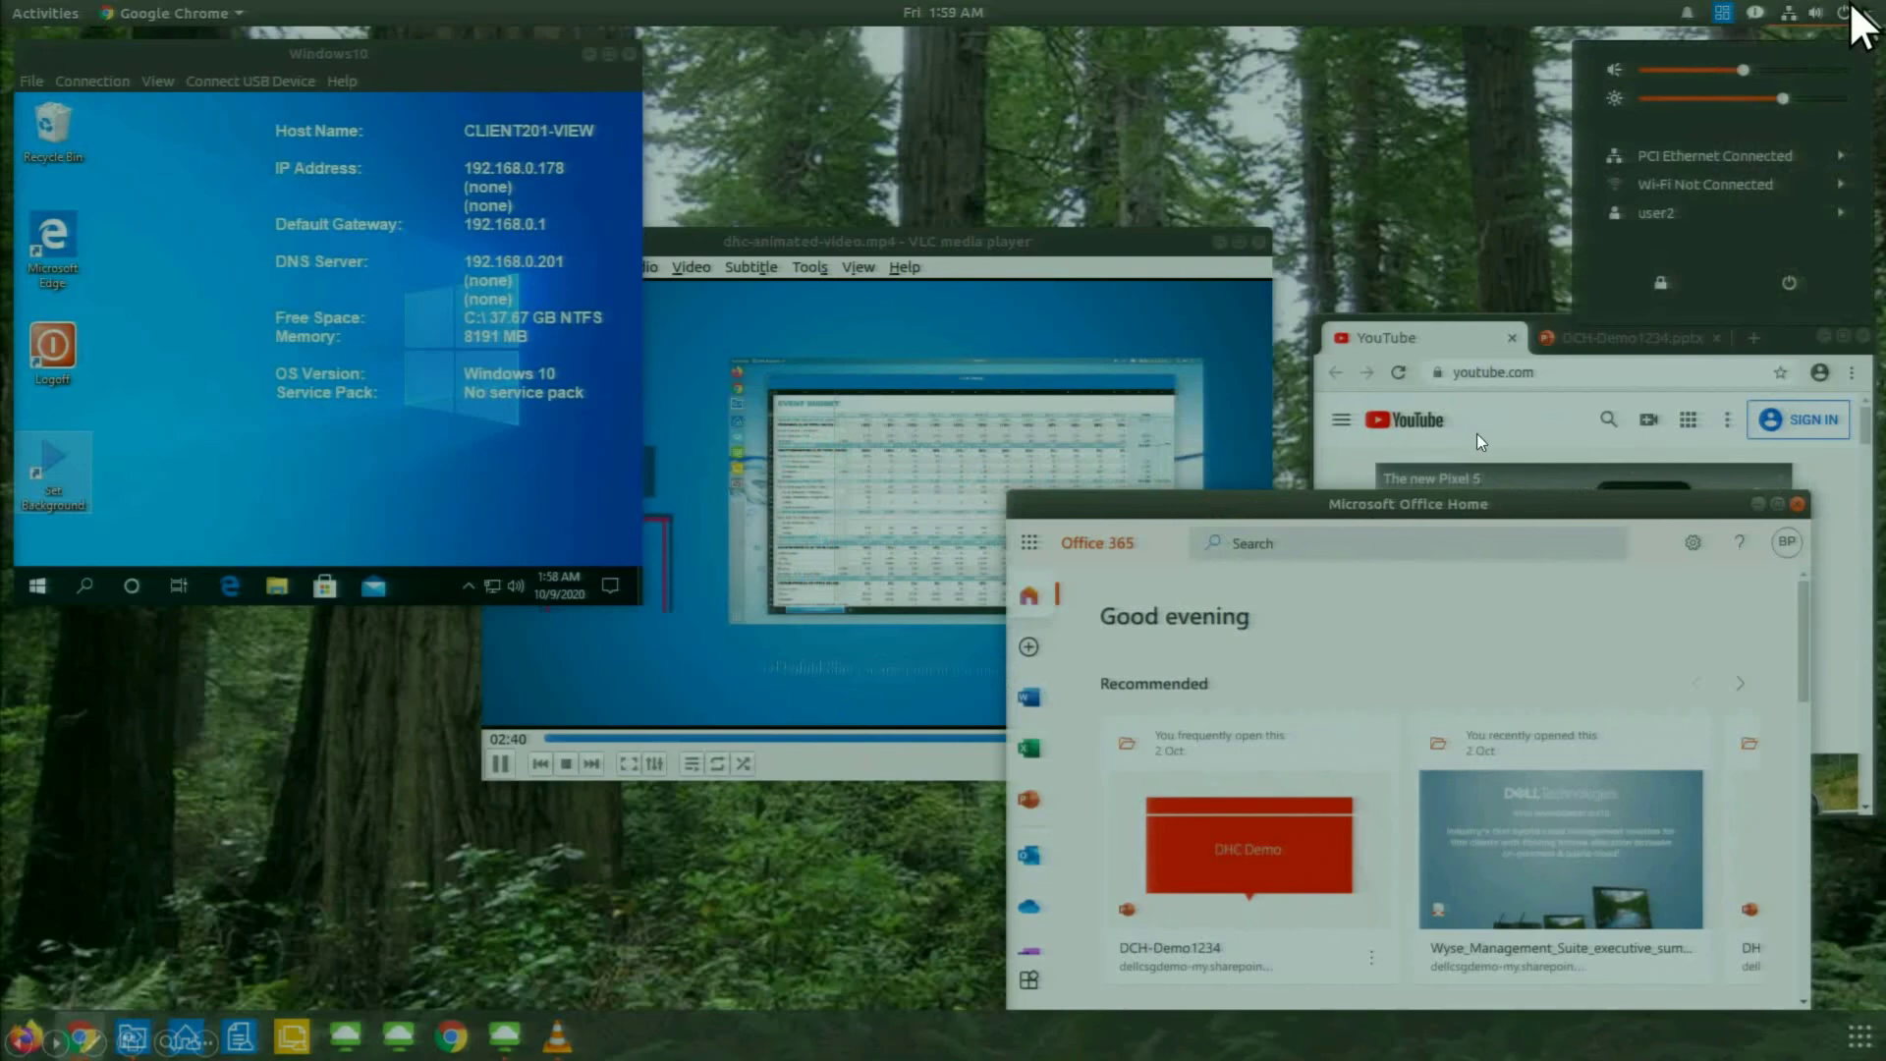
{"action": "left_click", "coordinate": [1789, 282]}
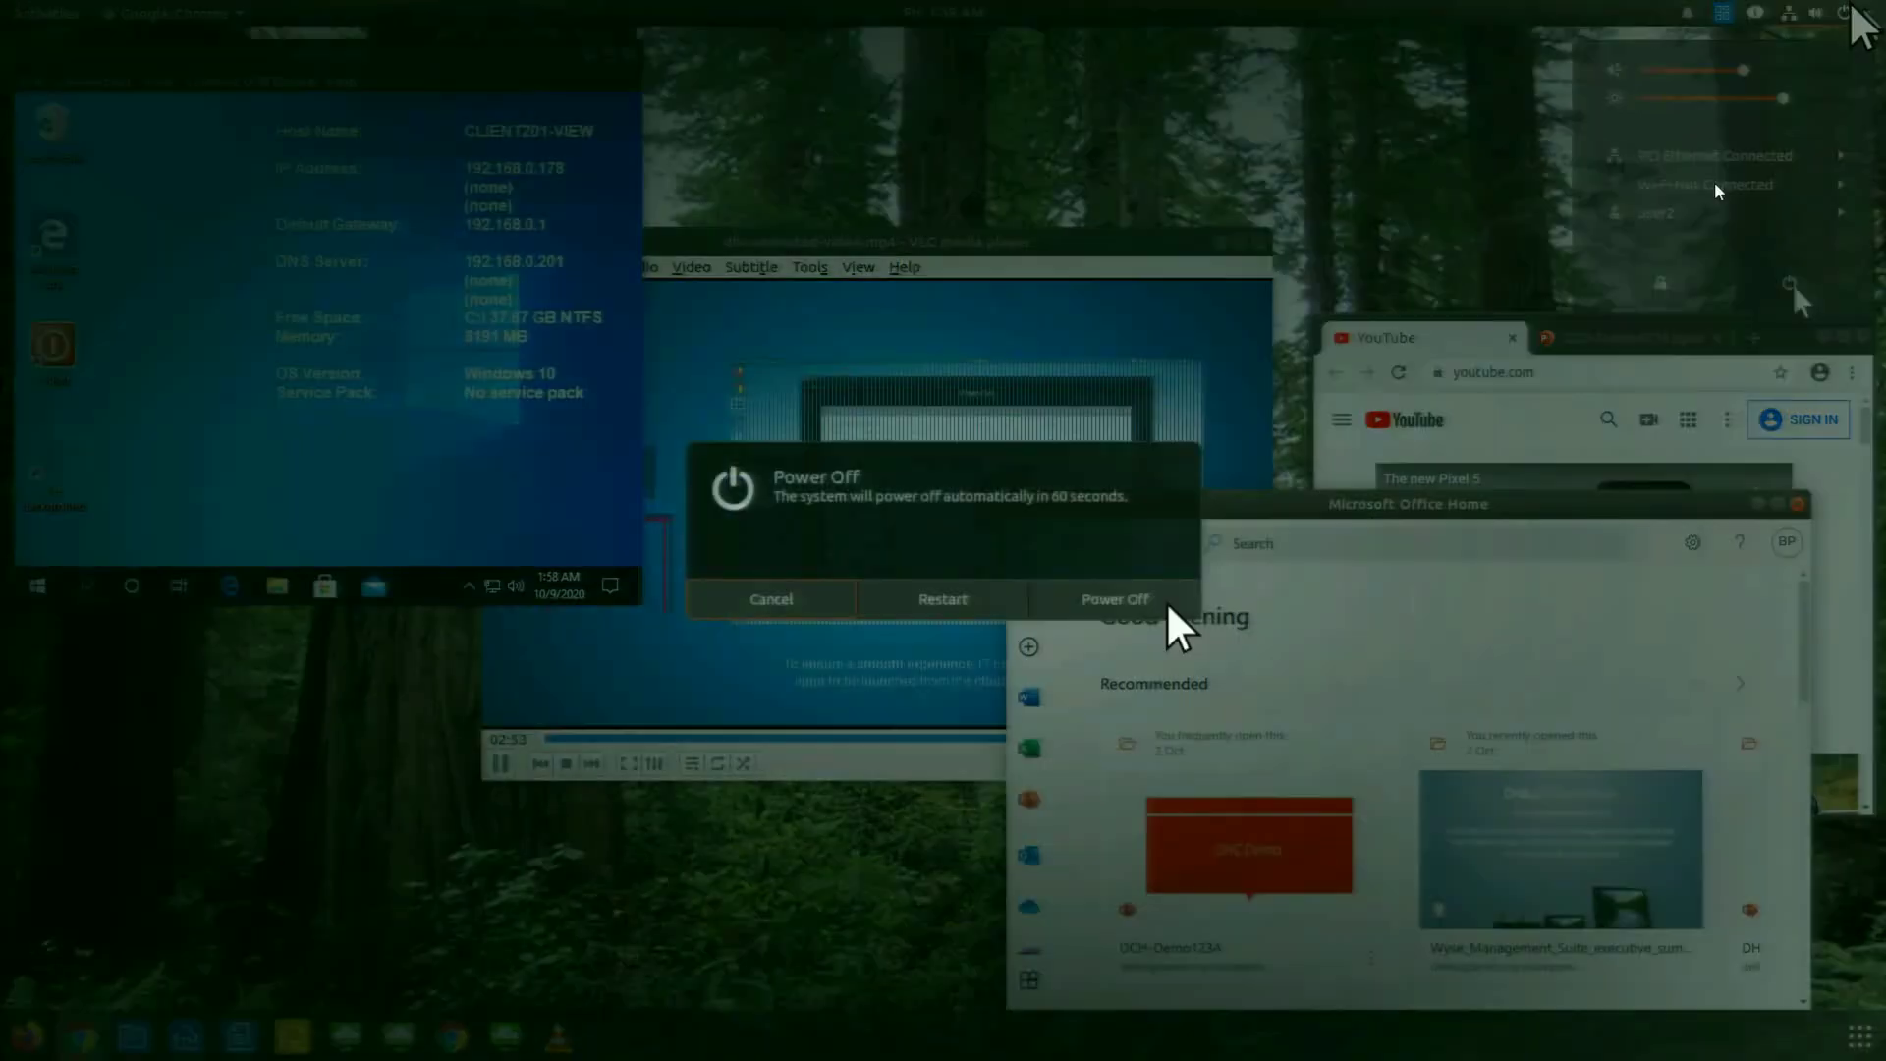